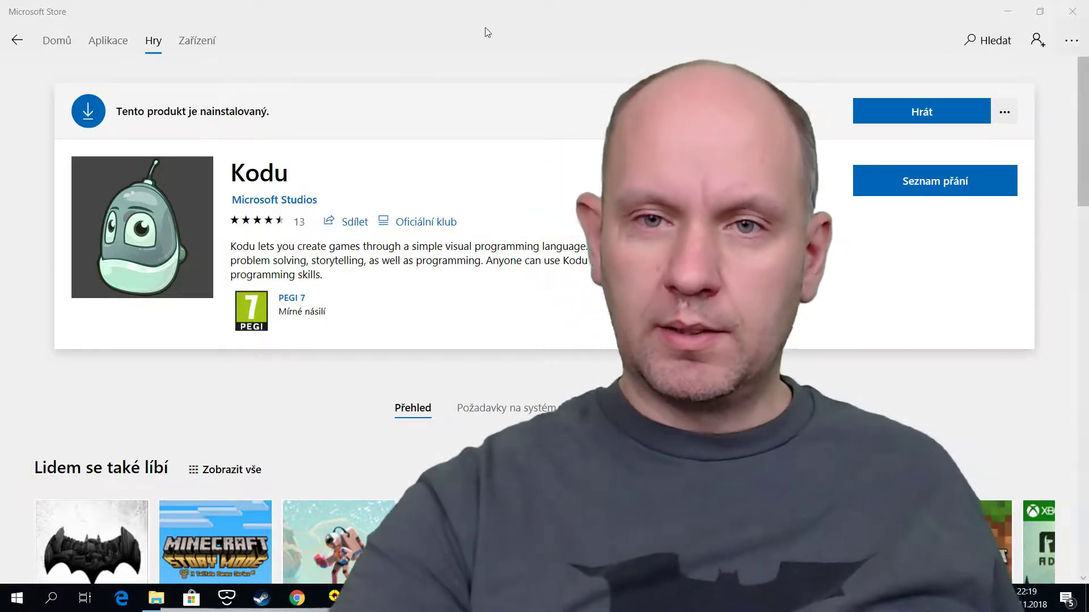
- Launch the installed Kodu game with Hrát (Play) on its Microsoft Store page
left_click(910, 119)
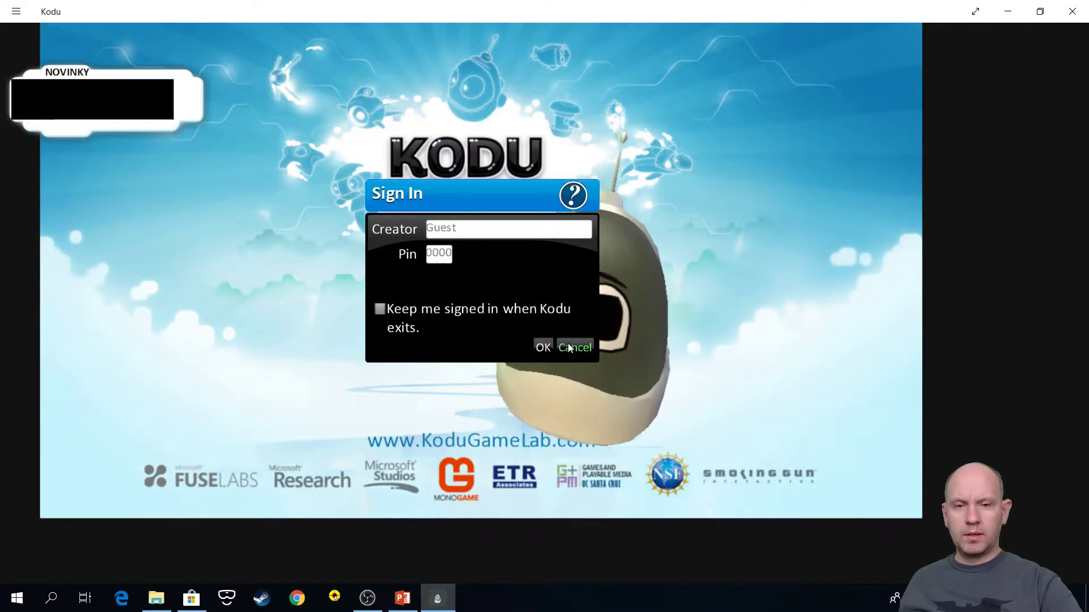
- Continue as guest, make Kodu full screen, and start a NOVÝ SVĚT (new world)
left_click(569, 348)
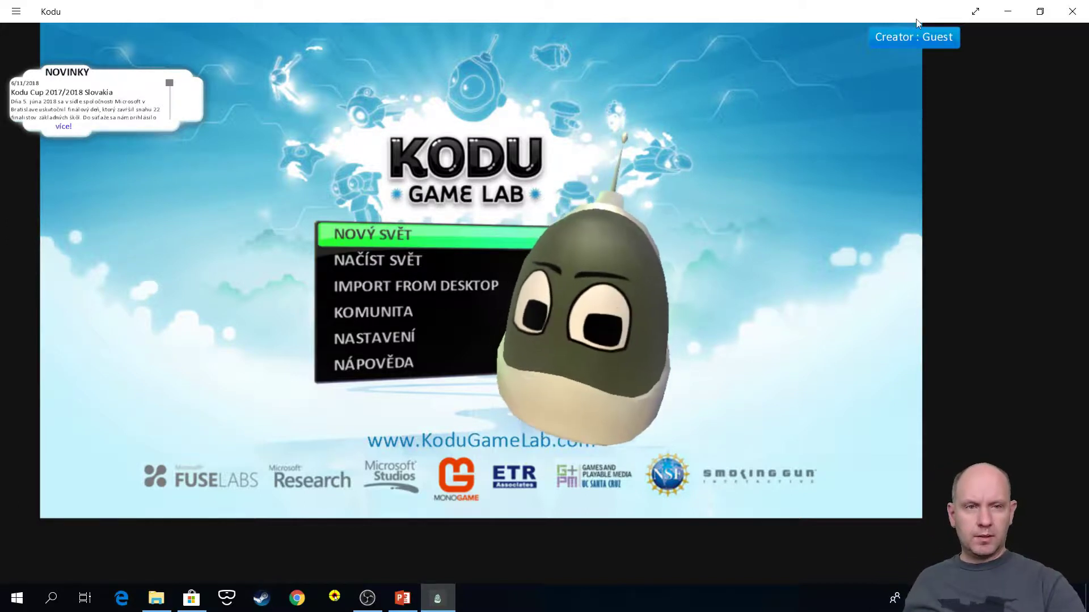
left_click(974, 11)
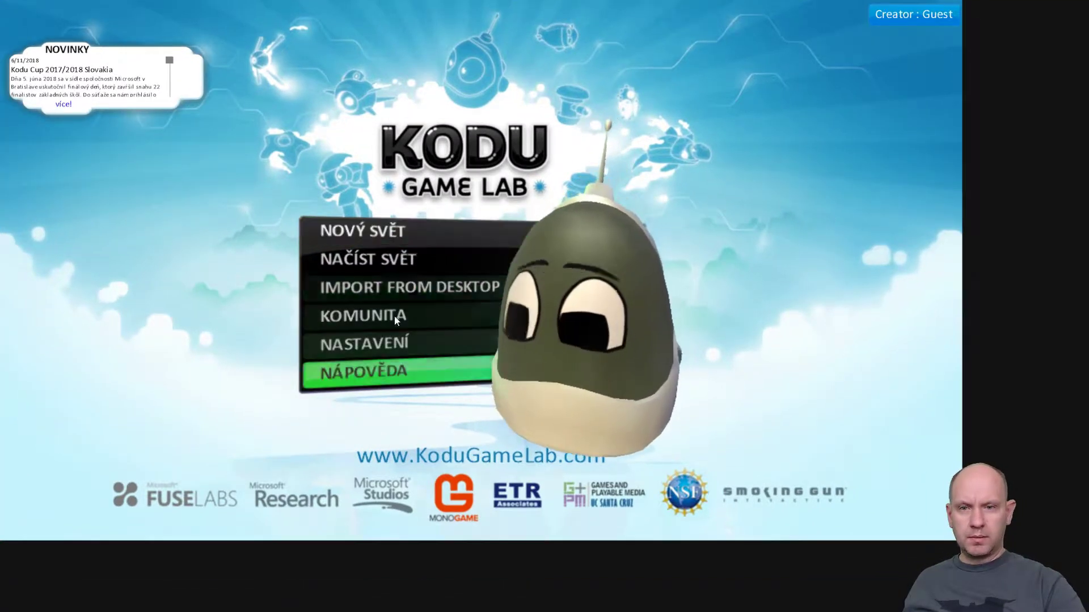
left_click(392, 233)
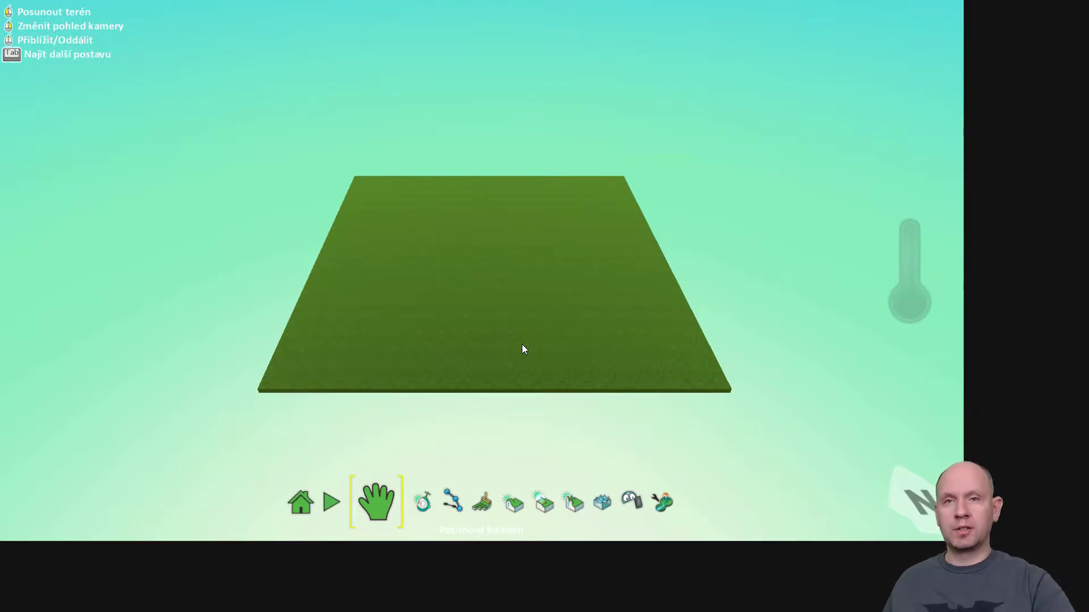
scroll(523, 344, "up", 5)
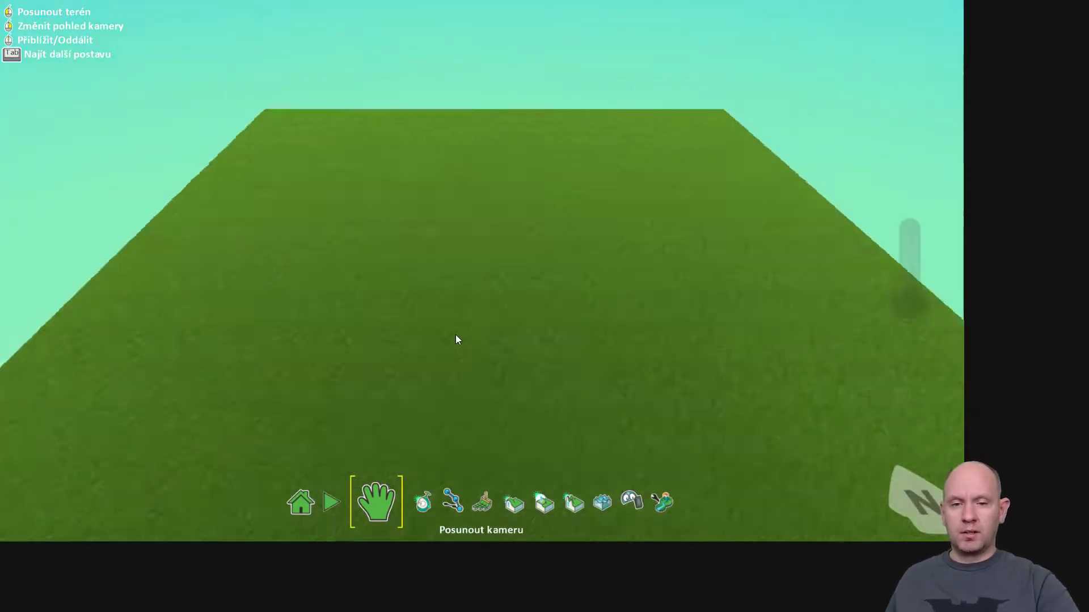
scroll(456, 336, "down", 5)
scroll(456, 336, "up", 3)
scroll(455, 336, "down", 2)
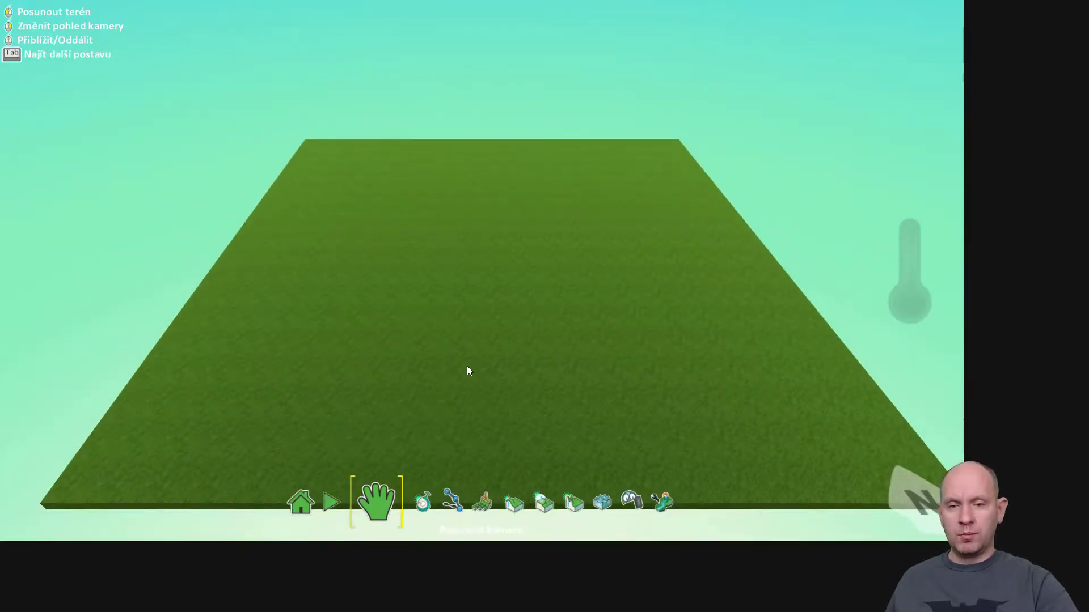
mouse_move(469, 369)
right_mouse_down()
mouse_move(541, 316)
mouse_move(450, 241)
mouse_move(527, 285)
mouse_move(493, 419)
mouse_move(469, 446)
right_mouse_up()
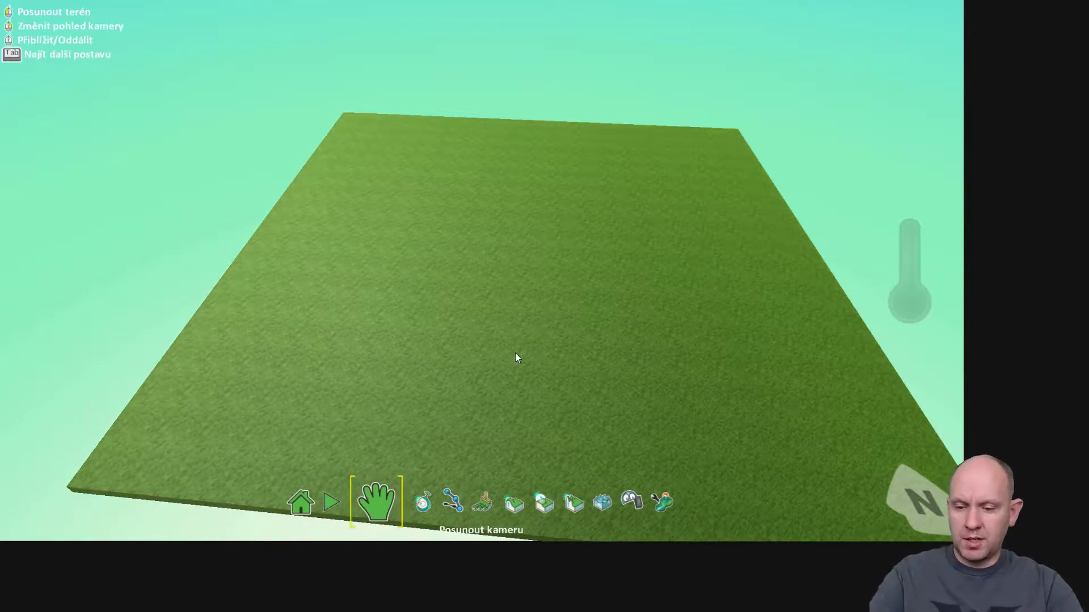
key("F5")
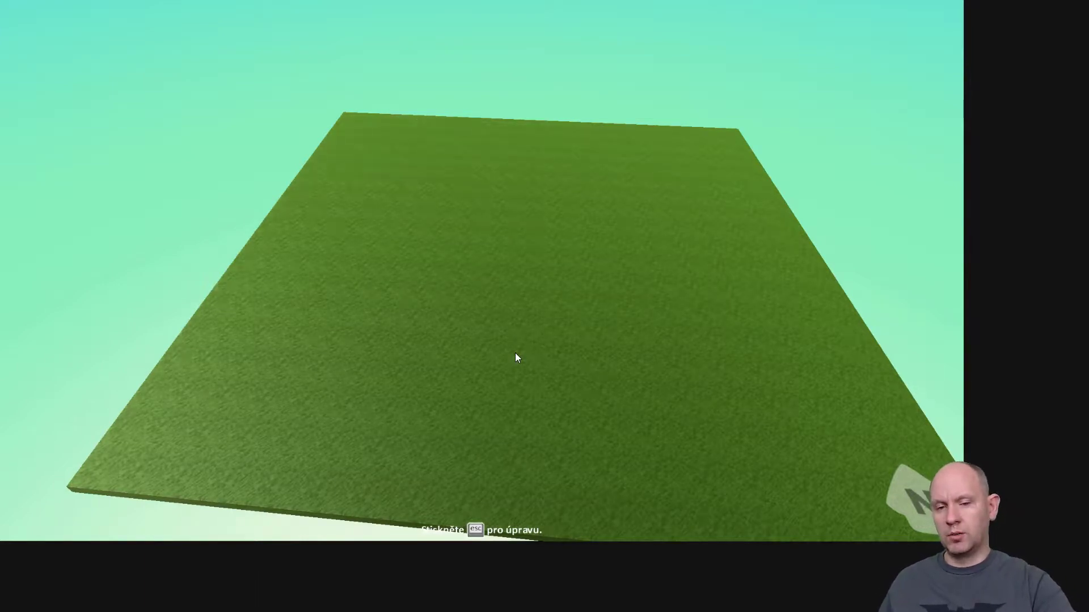
key("Escape")
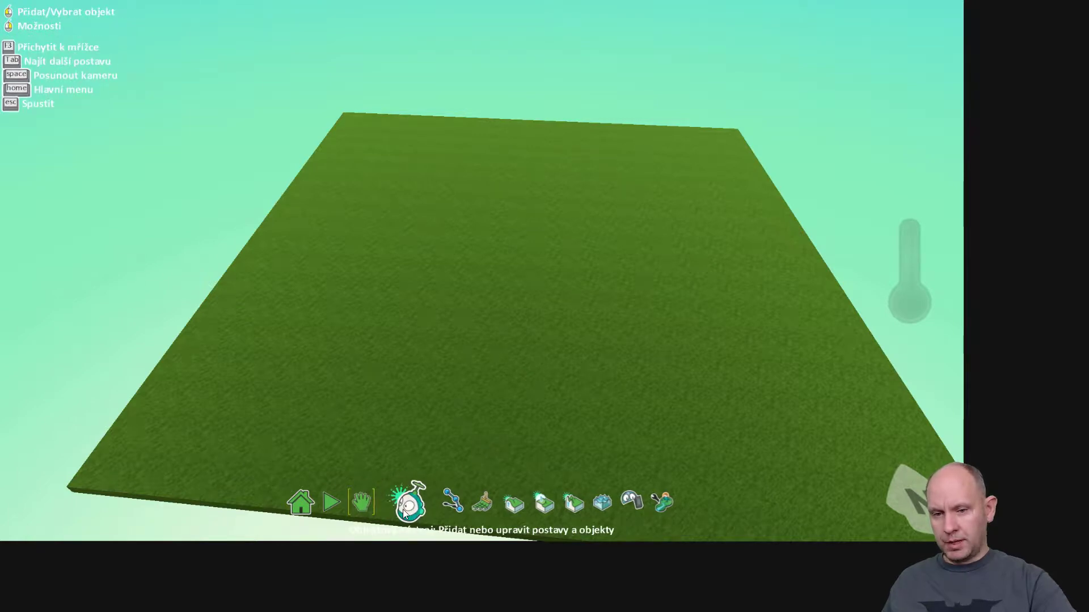
- Paint new ground off the field's left edge and switch terrain materials to the cube style
left_click(465, 510)
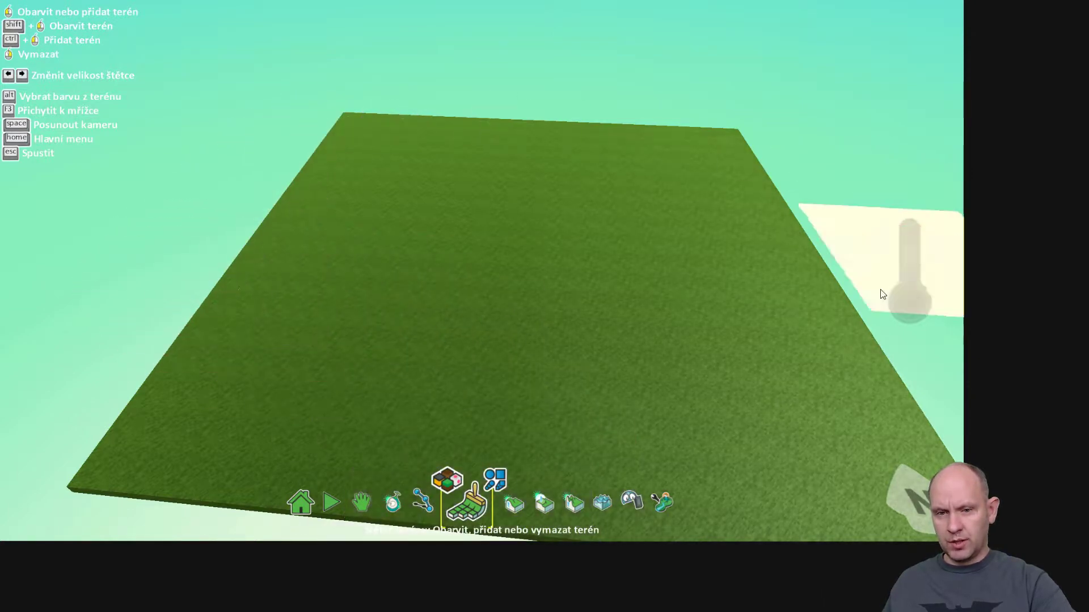
left_click_drag(173, 235, 212, 157)
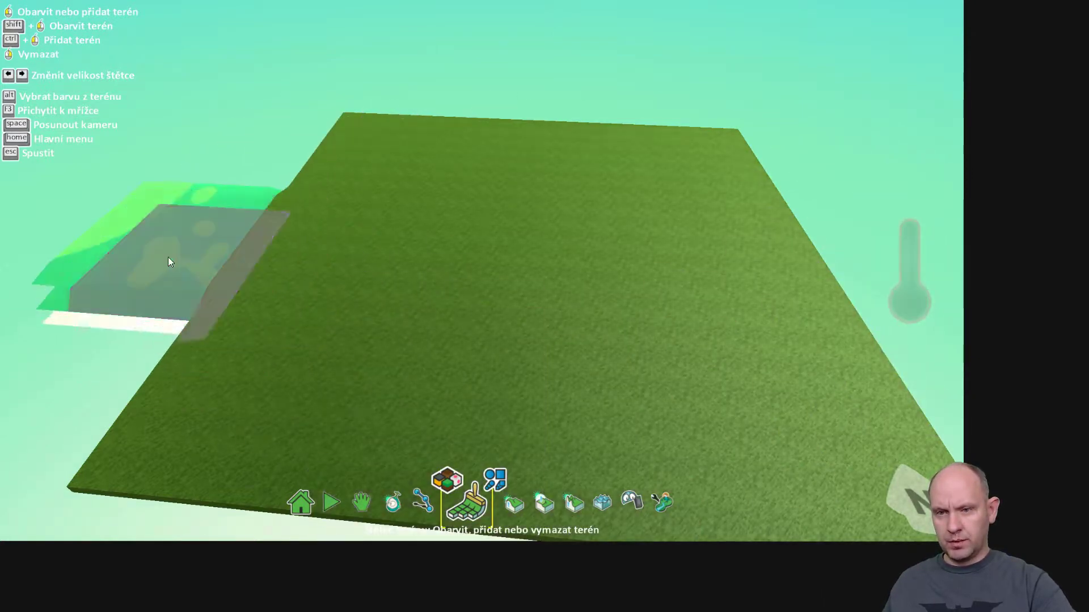
mouse_move(401, 88)
left_mouse_down()
mouse_move(150, 471)
mouse_move(263, 114)
left_mouse_up()
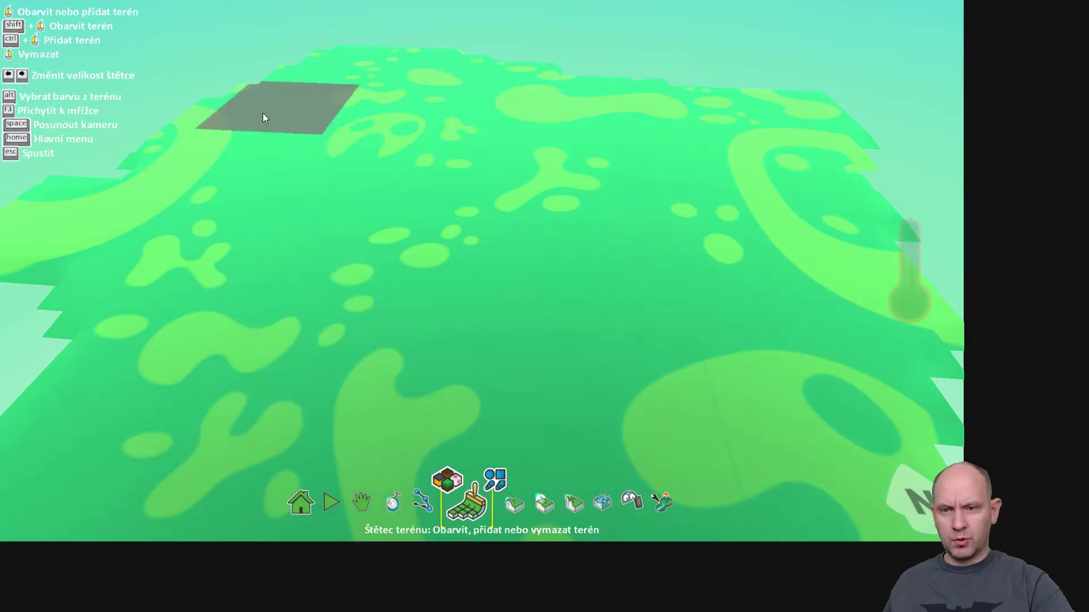
left_click(452, 482)
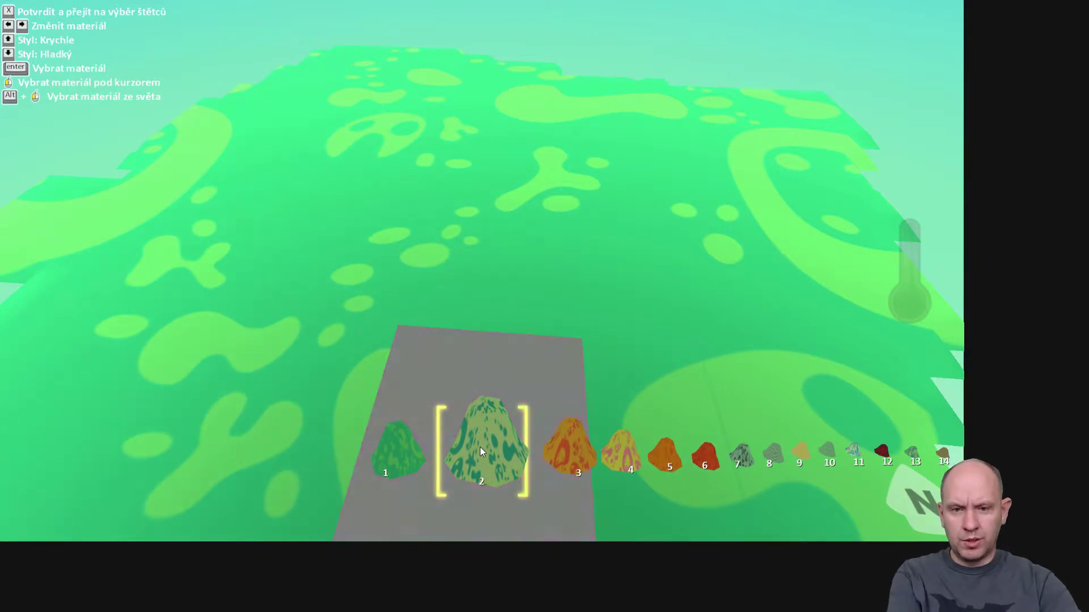
key("Up")
key("Left")
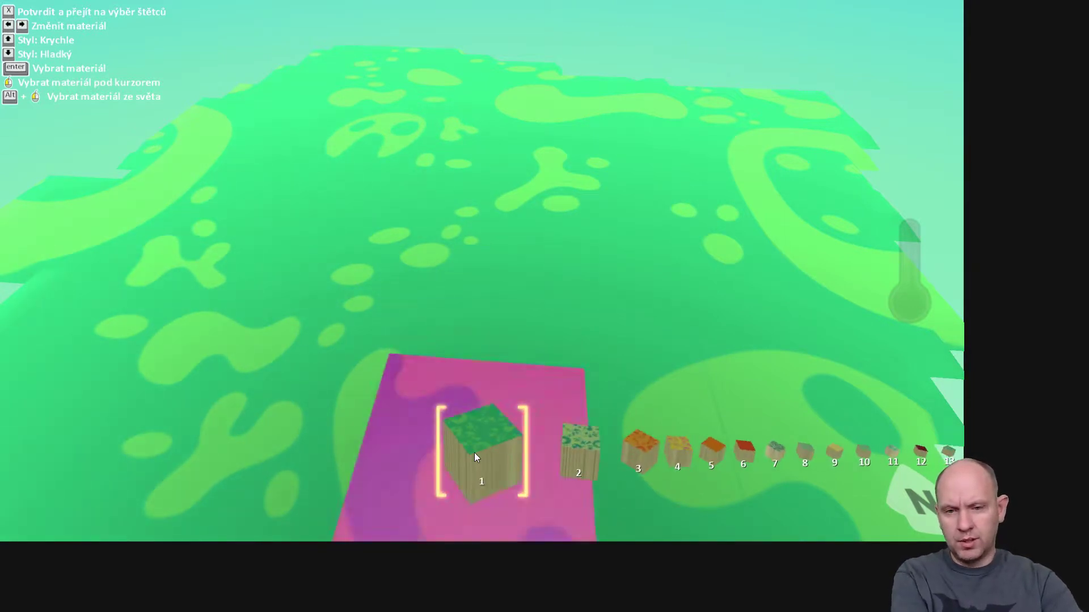
left_click(478, 450)
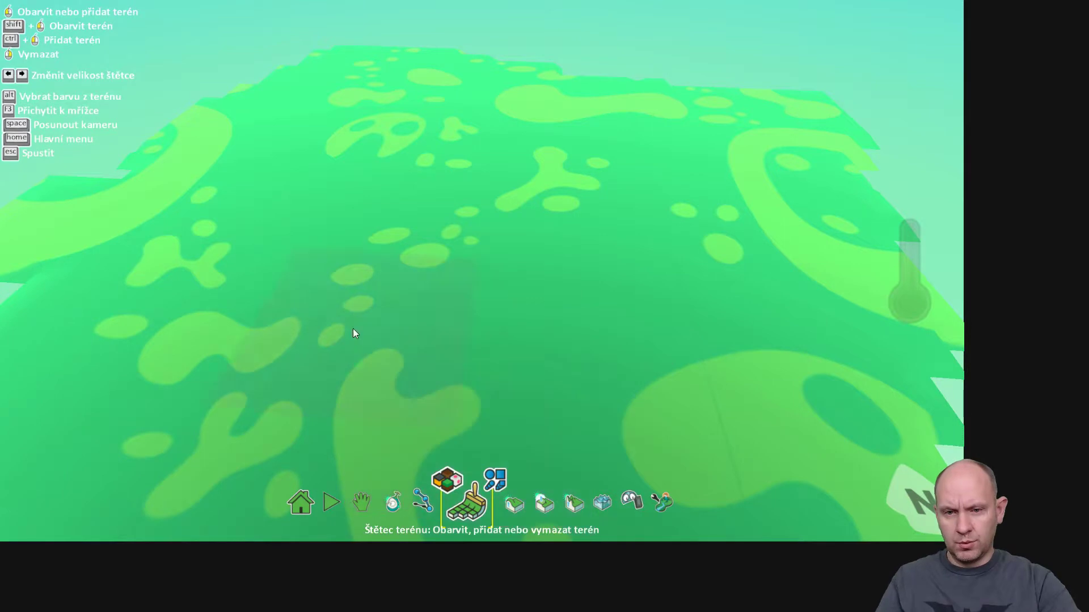
- Select blocky grass material 15 and paint it over the purple patch and upper-right field
left_click(440, 492)
left_click(460, 479)
left_click(476, 464)
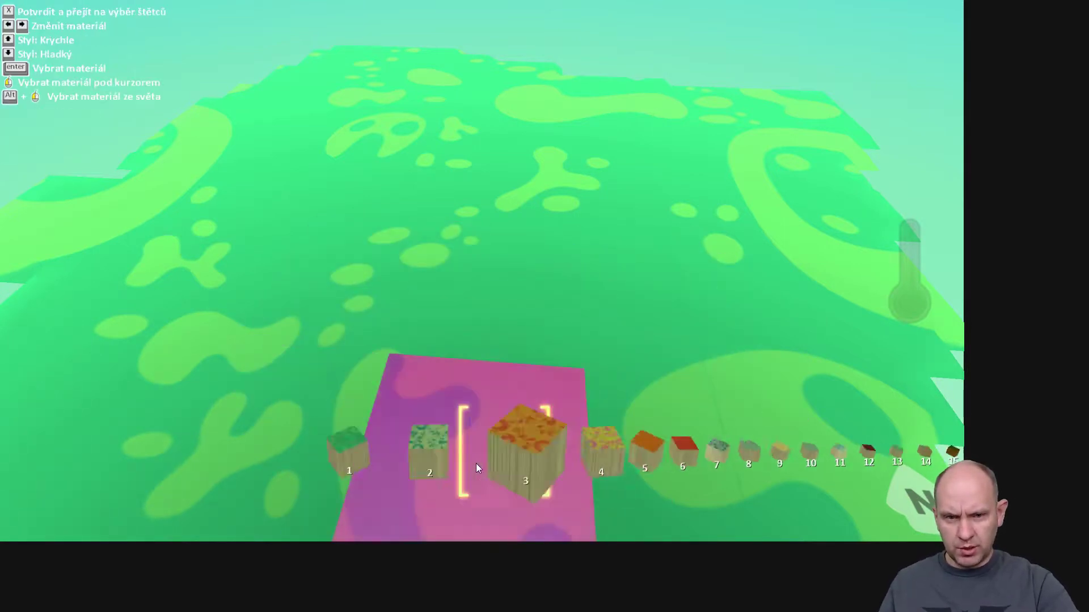
key("Right")
key("Right")
key("Right")
key("Right")
key("Right")
key("Right")
key("Right")
key("Right")
key("Right")
key("Right")
key("Right")
key("Right")
key("Right")
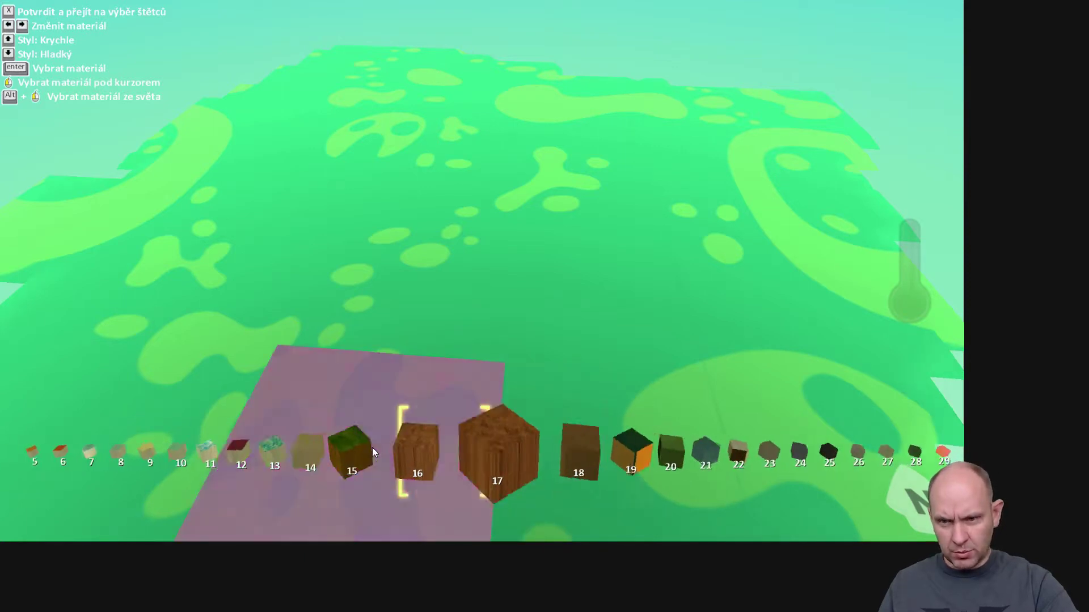
left_click(372, 447)
left_click(503, 465)
mouse_move(806, 202)
left_mouse_down()
mouse_move(122, 167)
mouse_move(875, 313)
left_mouse_up()
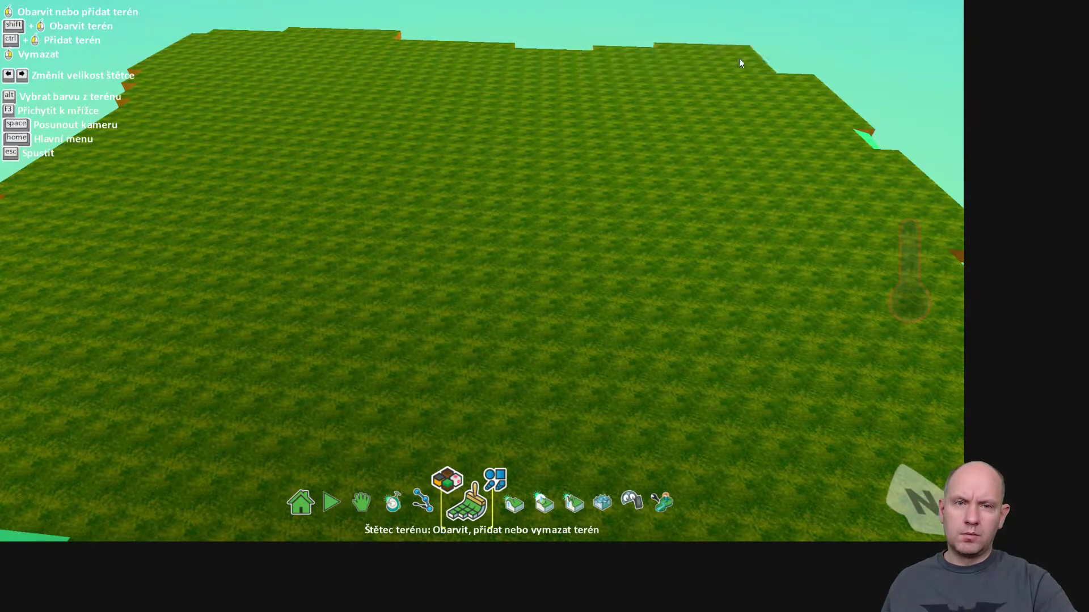
left_click_drag(740, 62, 896, 165)
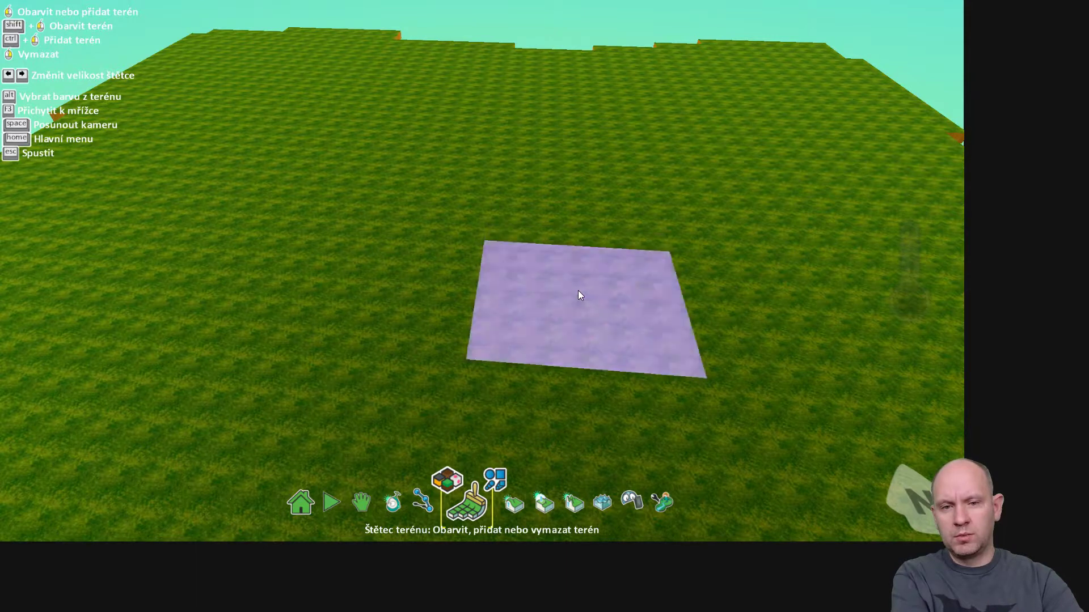
- Shrink the terrain brush and raise a couple of small test blocks
left_click(579, 295)
key("Left")
key("Left")
key("Left")
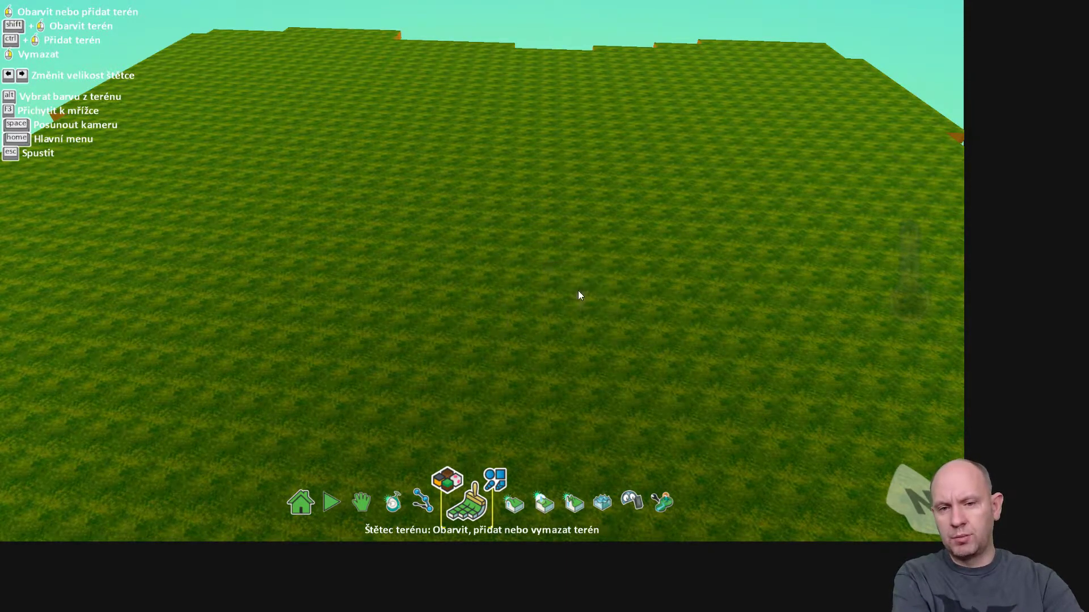
left_click(532, 50)
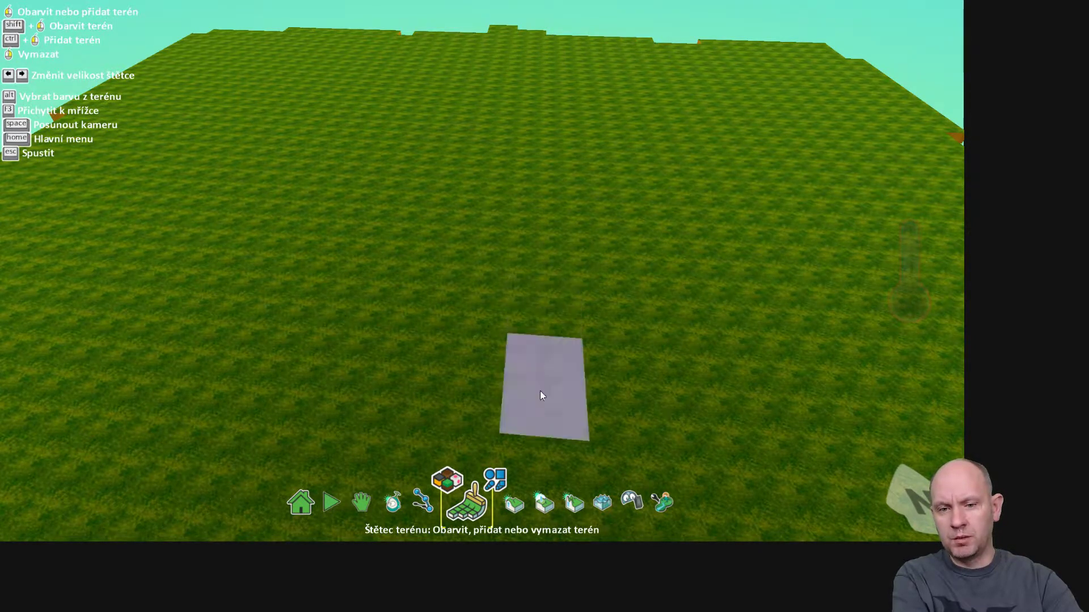
key("Right")
key("Left")
- Choose the square brush shape and select the Nahoru/Dolů hills tool
left_click(496, 479)
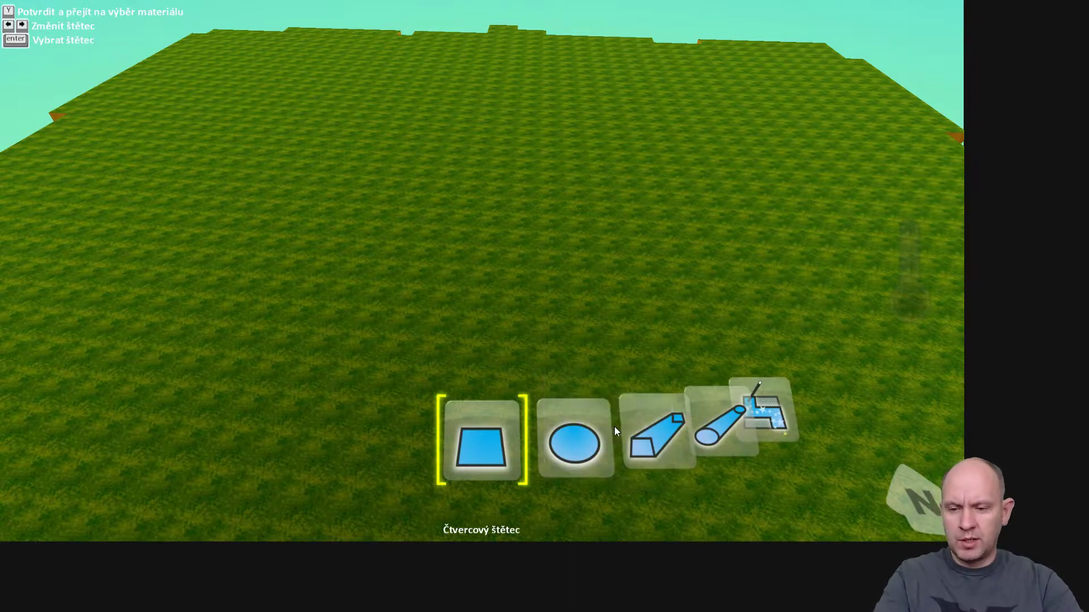
left_click(492, 441)
left_click(446, 480)
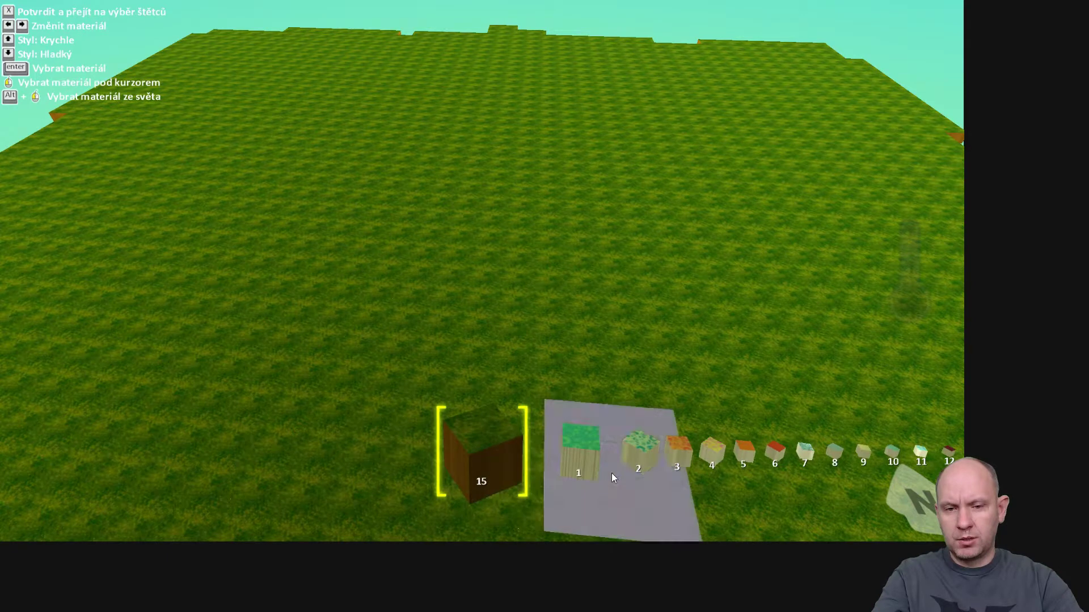
key("Right")
key("Right")
key("Right")
key("Right")
key("Right")
key("Right")
key("Right")
key("Right")
key("Right")
key("Right")
key("Right")
key("Right")
key("Right")
key("Right")
key("Right")
key("Right")
key("Return")
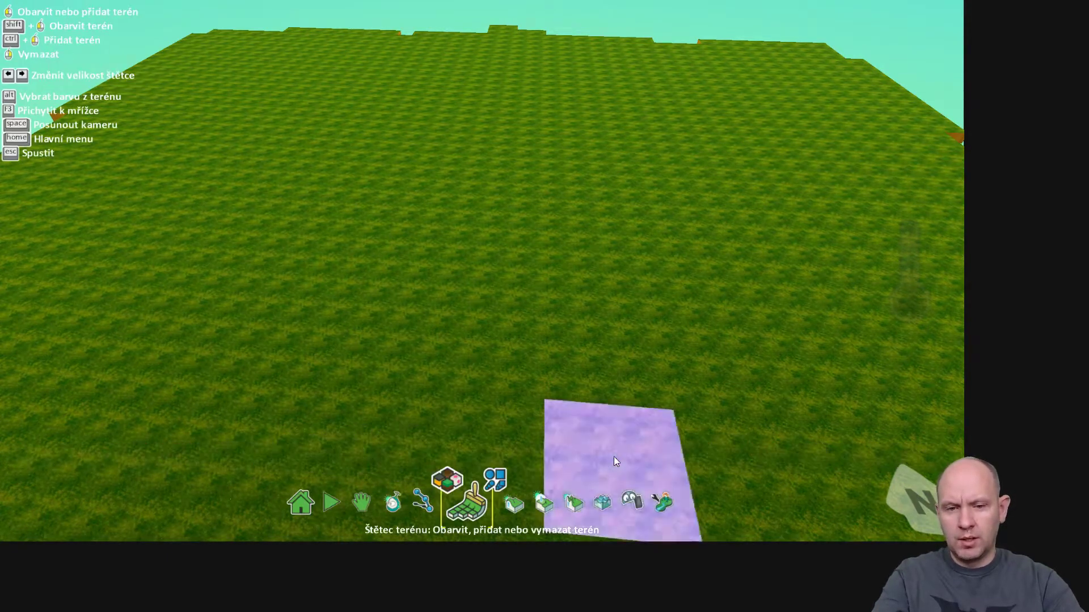
left_click(516, 502)
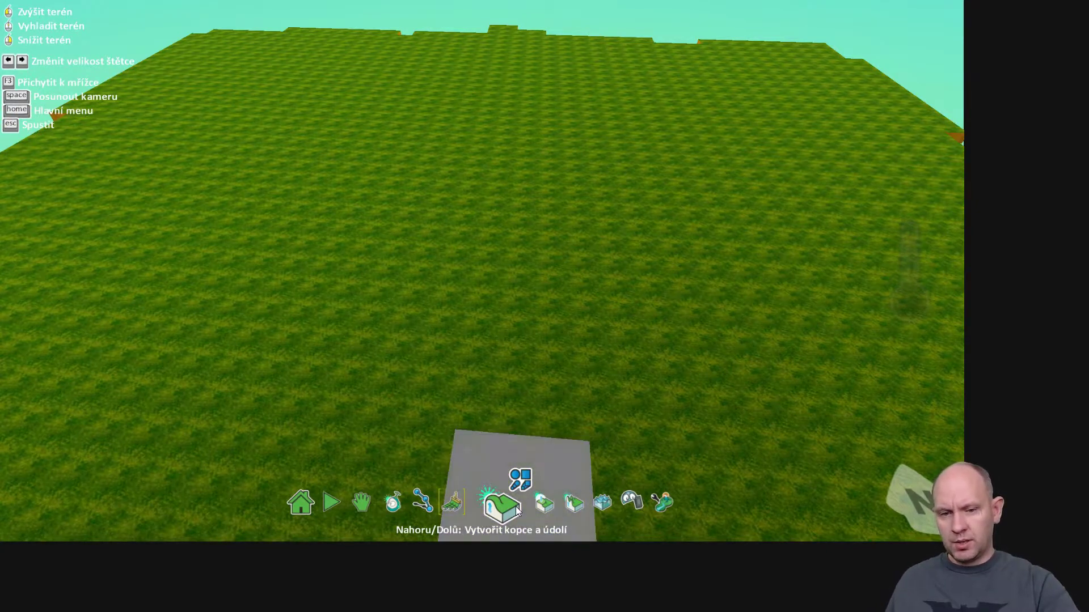
- Raise blocky ridges into a ring around the centre, then flatten part of the raised terrain
left_click(538, 508)
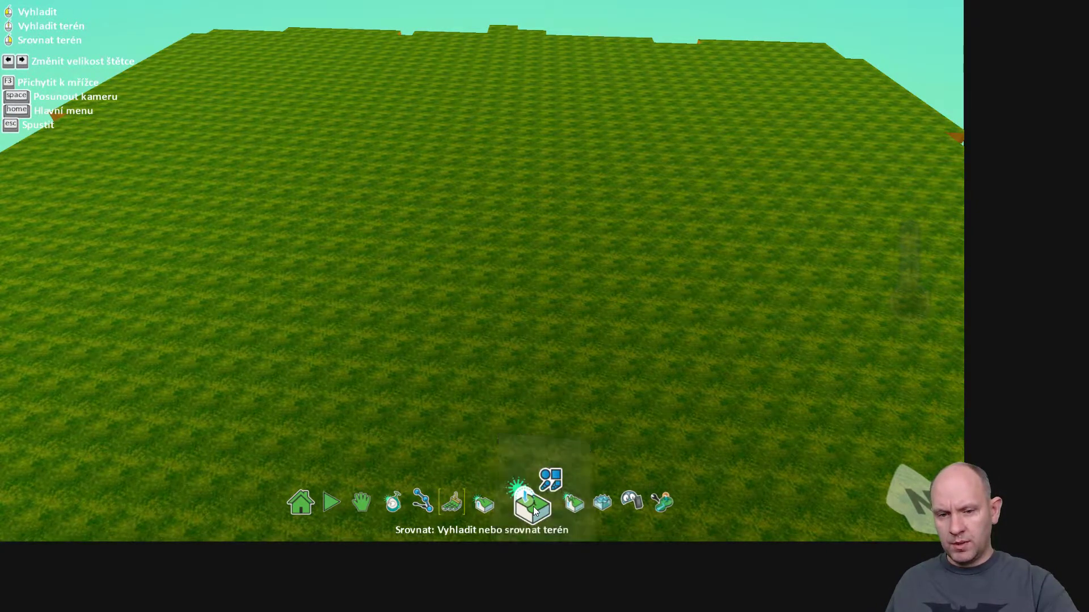
left_click(570, 505)
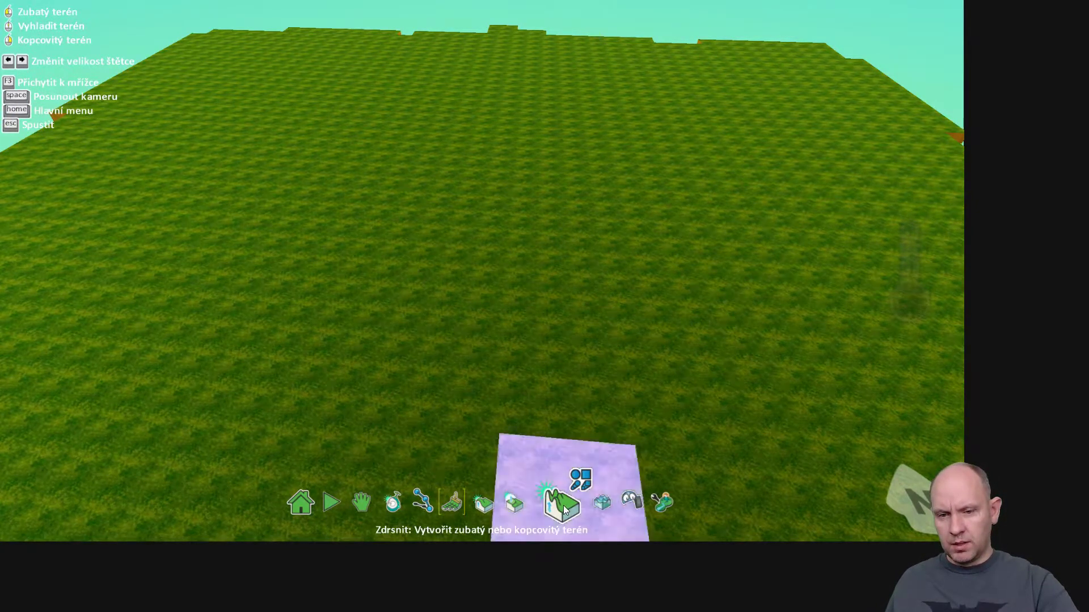
left_click(494, 506)
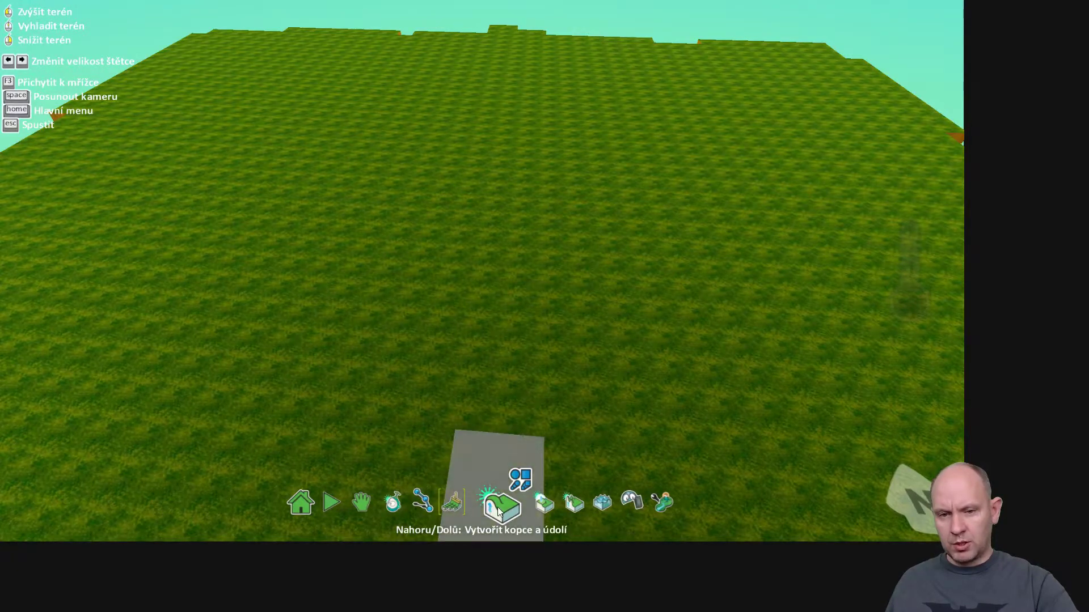
left_click_drag(425, 294, 406, 344)
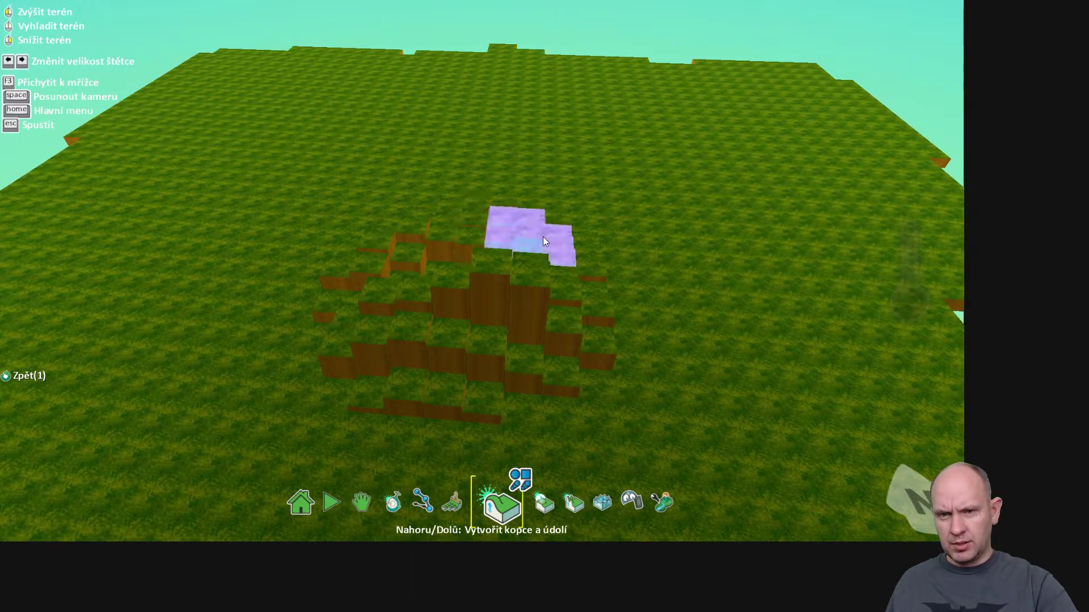
left_click_drag(543, 241, 183, 300)
left_click_drag(162, 239, 215, 176)
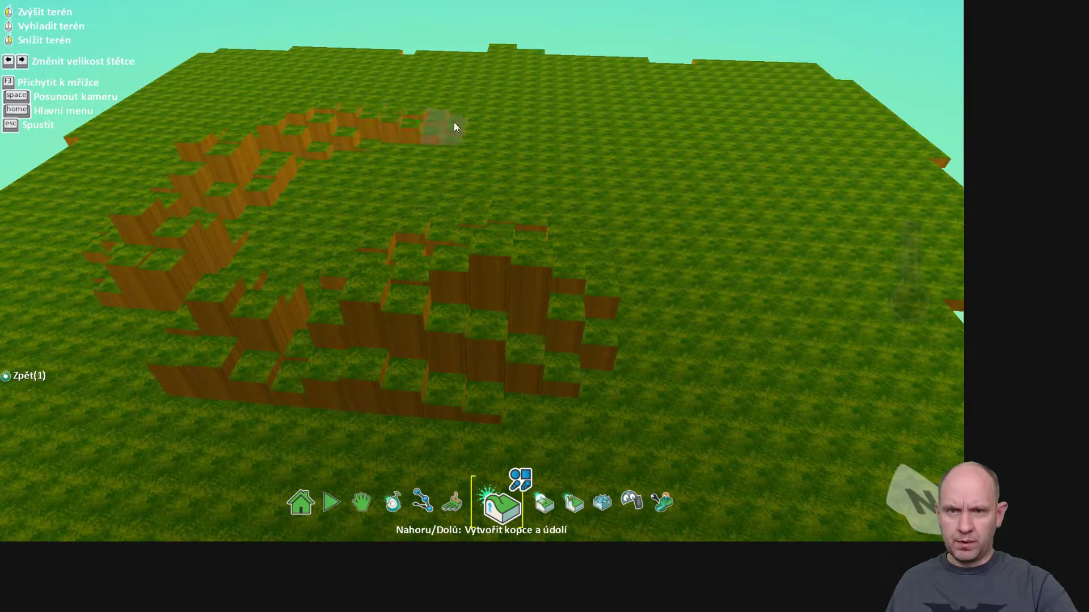
mouse_move(658, 315)
left_mouse_down()
mouse_move(156, 324)
mouse_move(284, 102)
left_mouse_up()
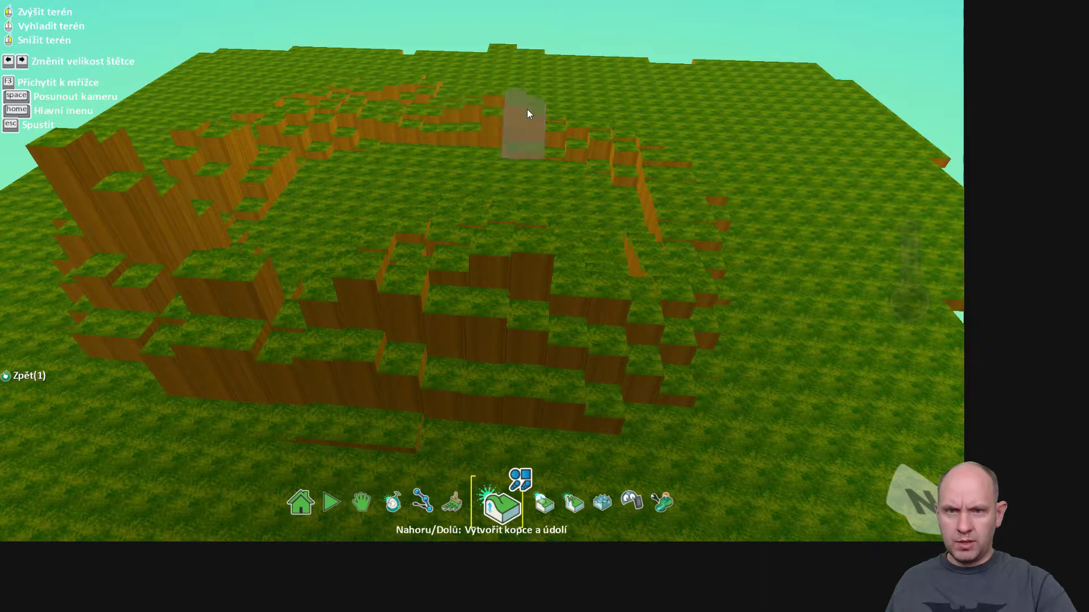
left_click_drag(695, 192, 179, 192)
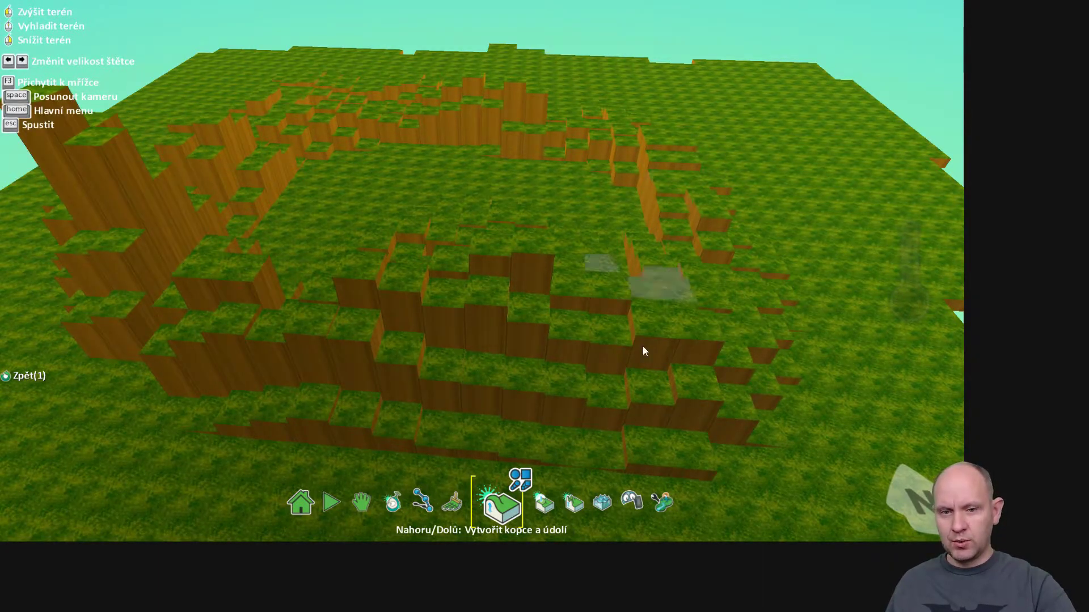
left_click(532, 510)
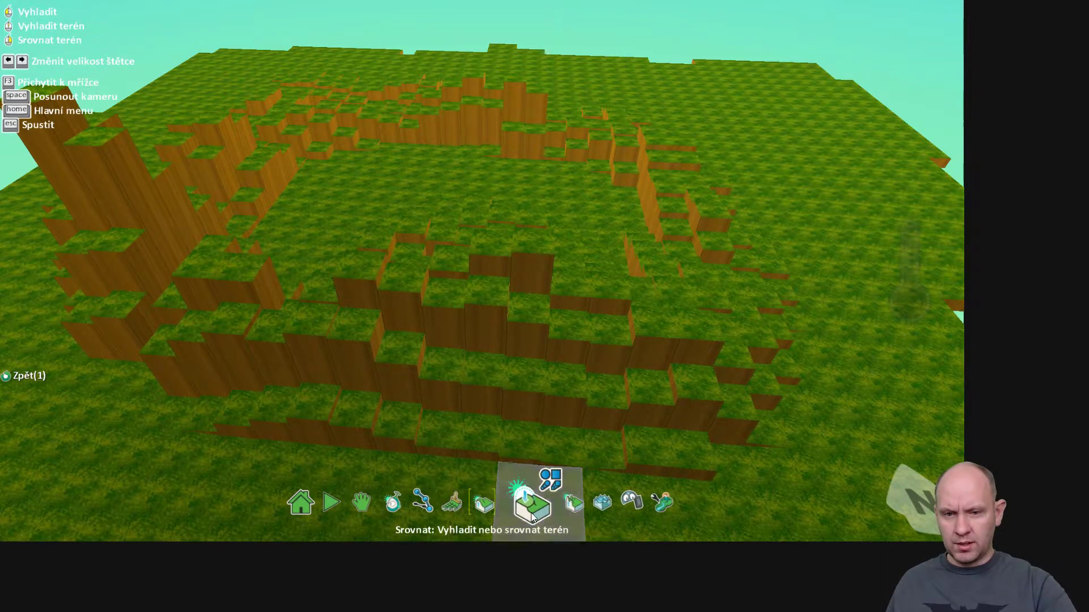
left_click_drag(661, 345, 600, 331)
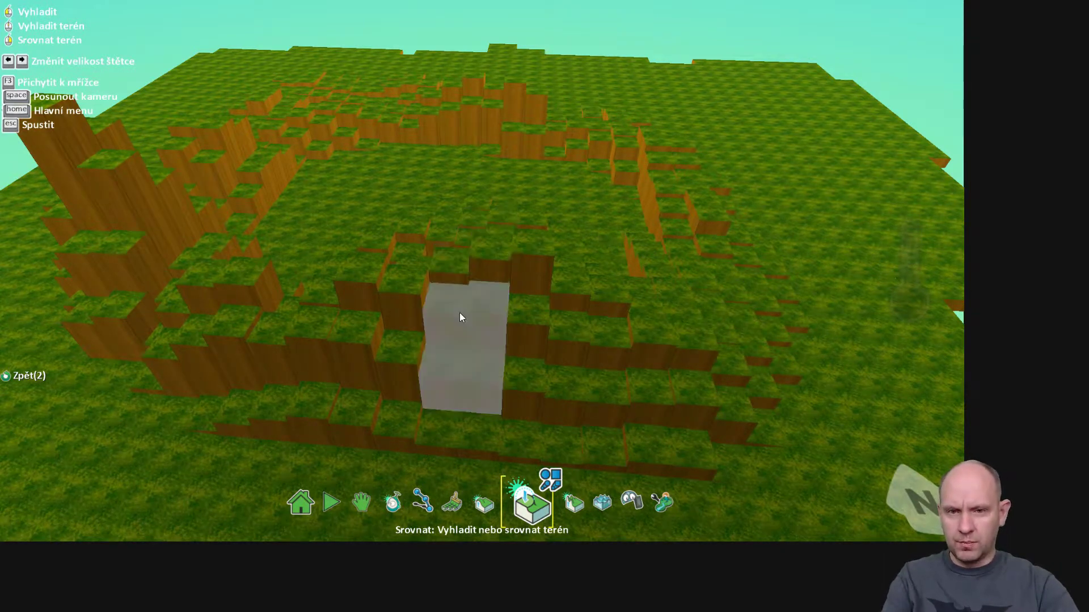
- Use the Zdrsnit (Roughen) tool to grow a tall jagged pillar on the ring's right side
scroll(374, 149, "up", 3)
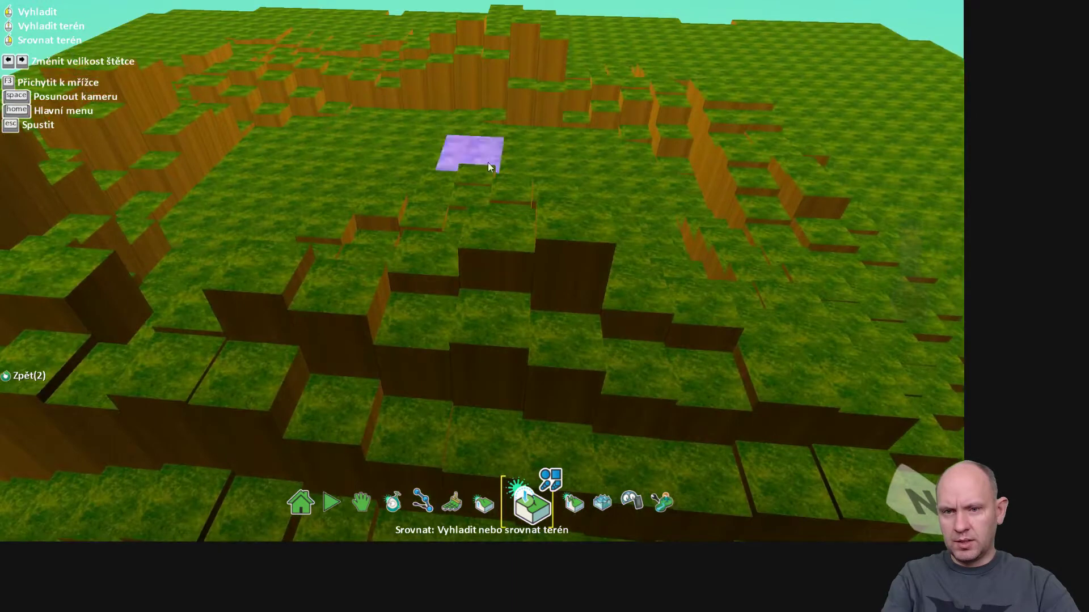
scroll(629, 215, "down", 4)
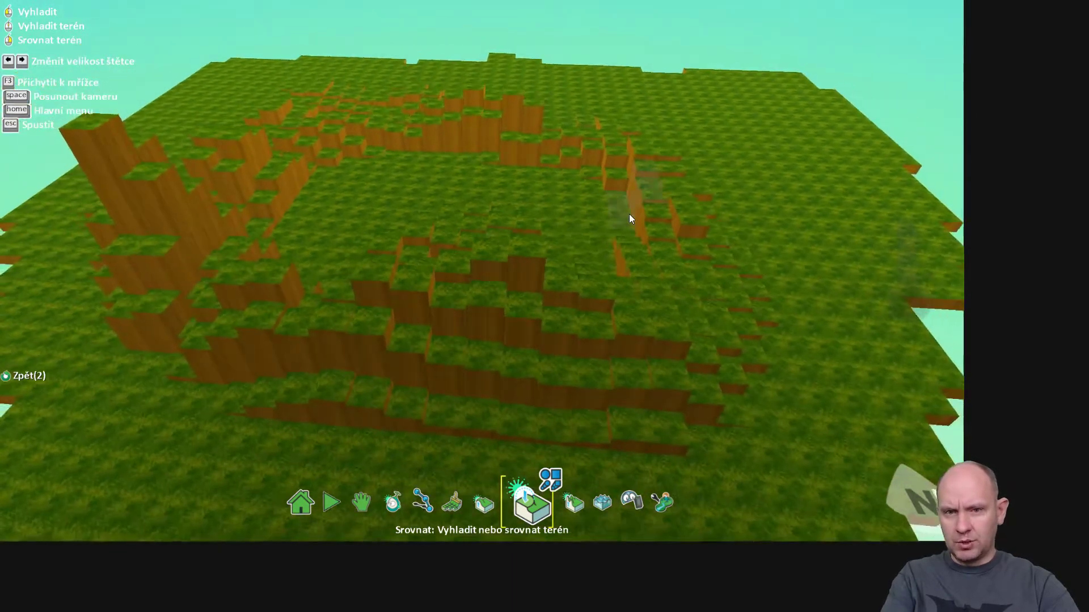
scroll(628, 216, "down", 3)
scroll(553, 244, "up", 3)
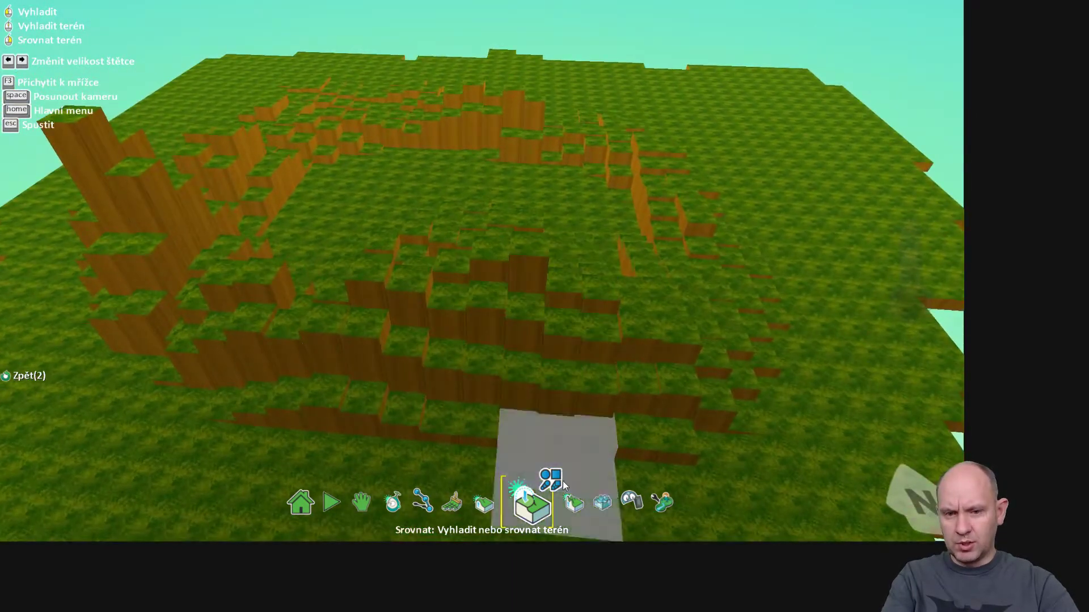
left_click(568, 514)
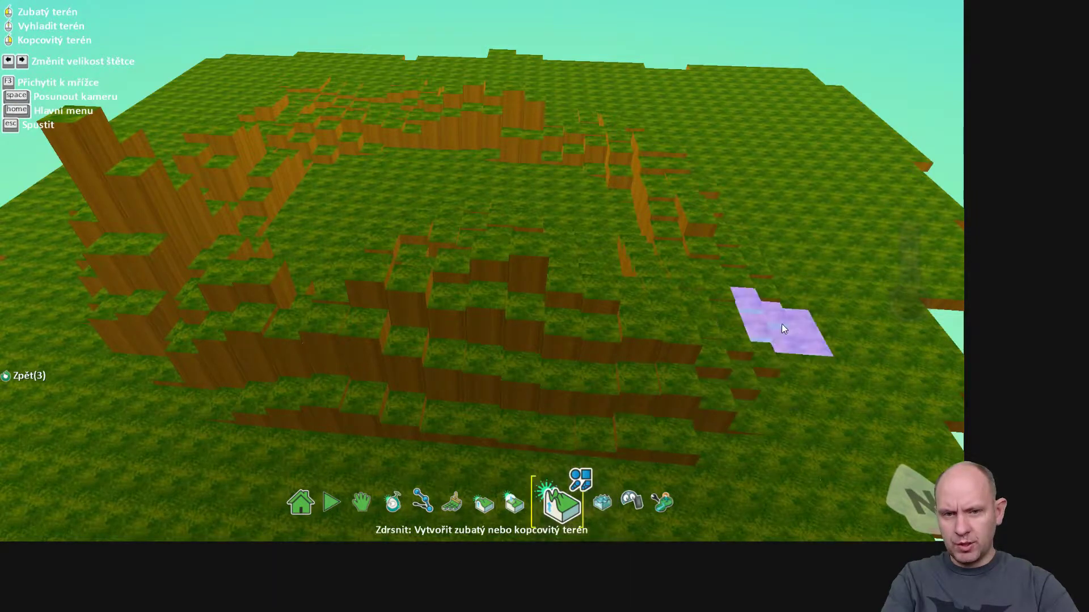
left_click_drag(801, 266, 781, 271)
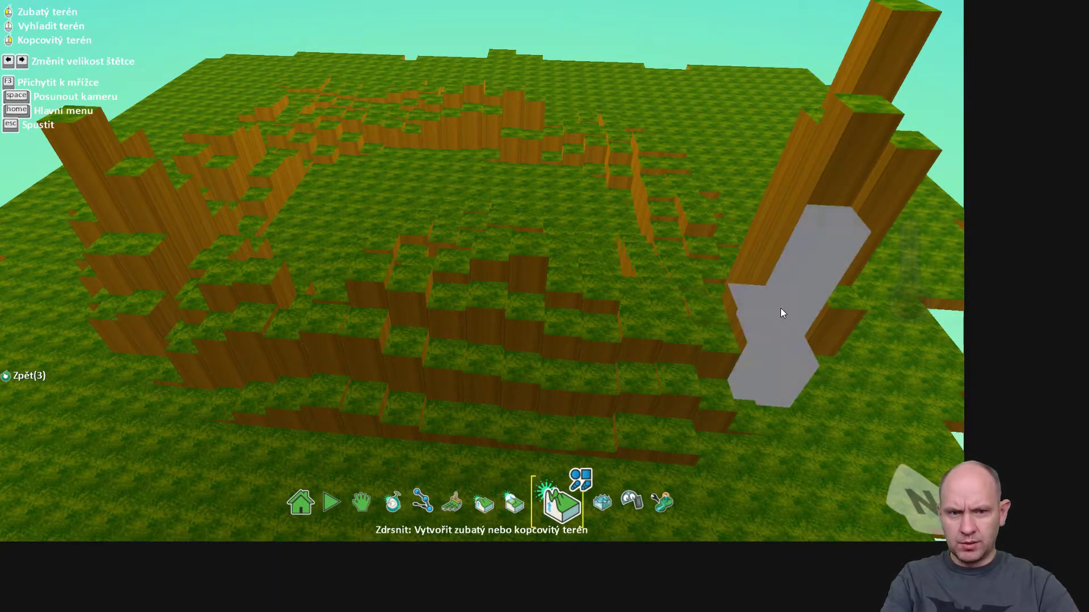
left_click_drag(785, 314, 800, 277)
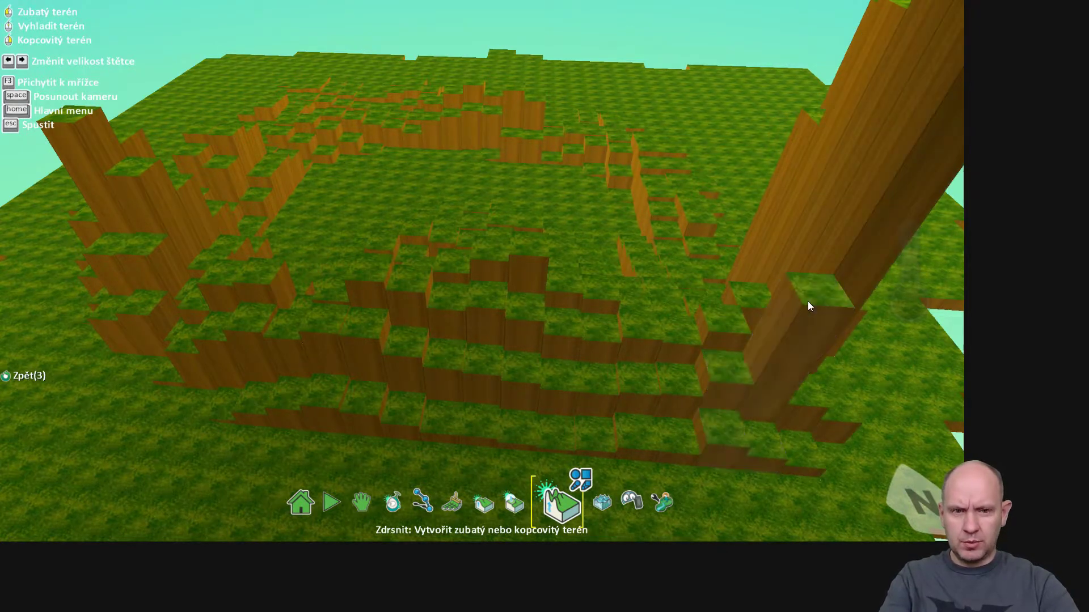
scroll(807, 301, "down", 2)
left_click(590, 505)
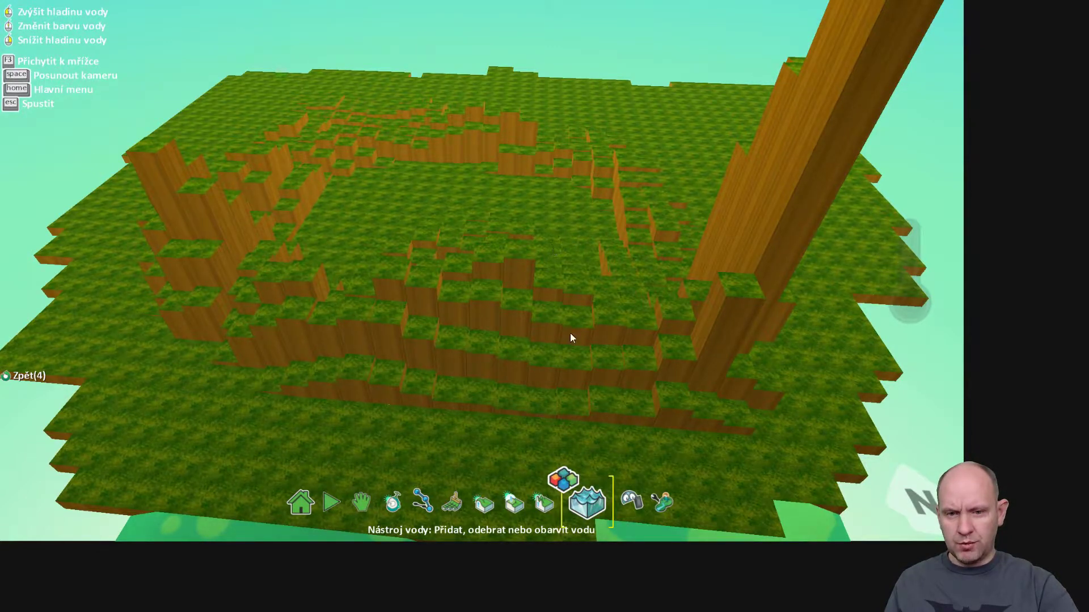
- Flood the terrain with water colour 1, then lower the level so only the central pit fills
left_click(568, 486)
left_click(466, 489)
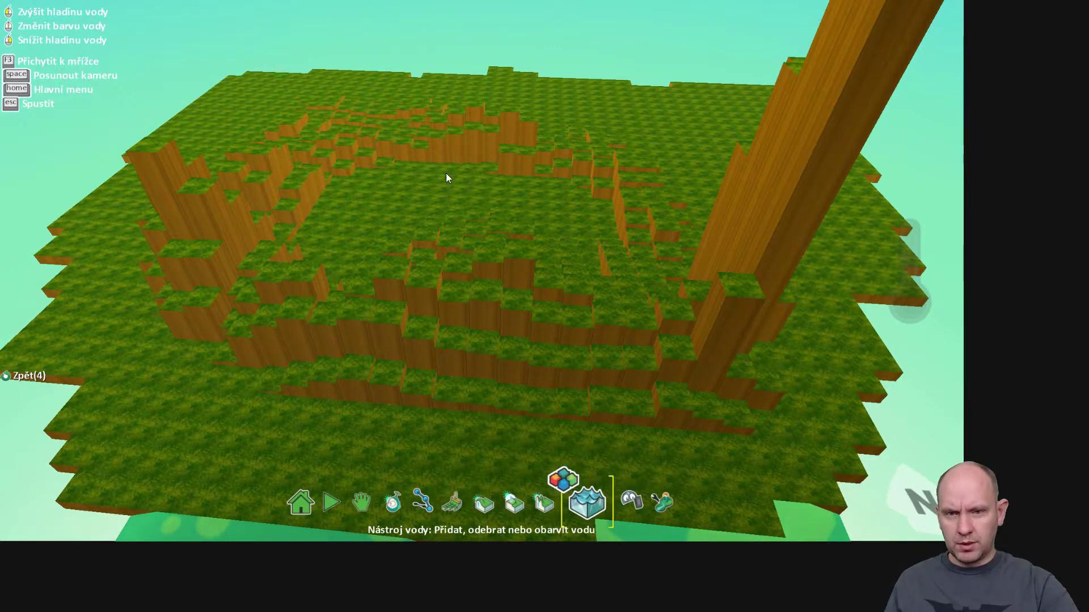
left_click(422, 222)
scroll(383, 159, "up", 3)
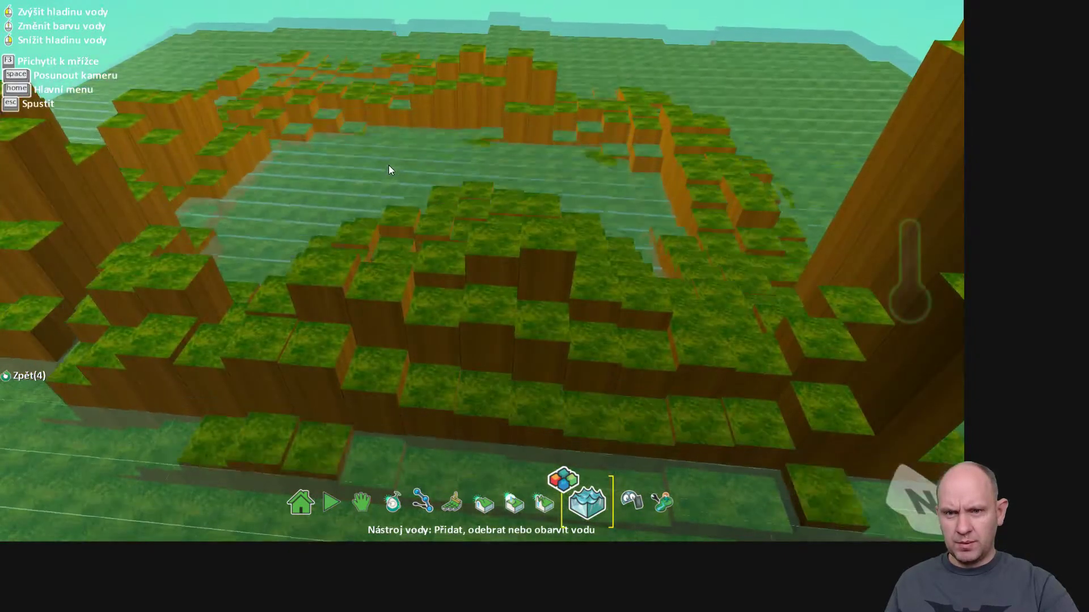
right_click(389, 165)
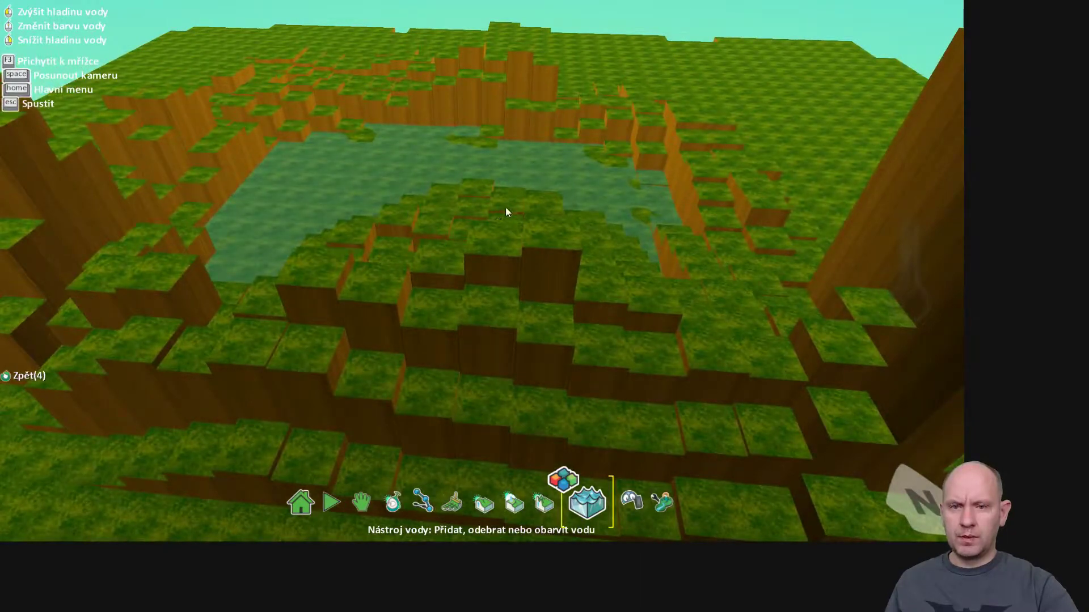
left_click(417, 165)
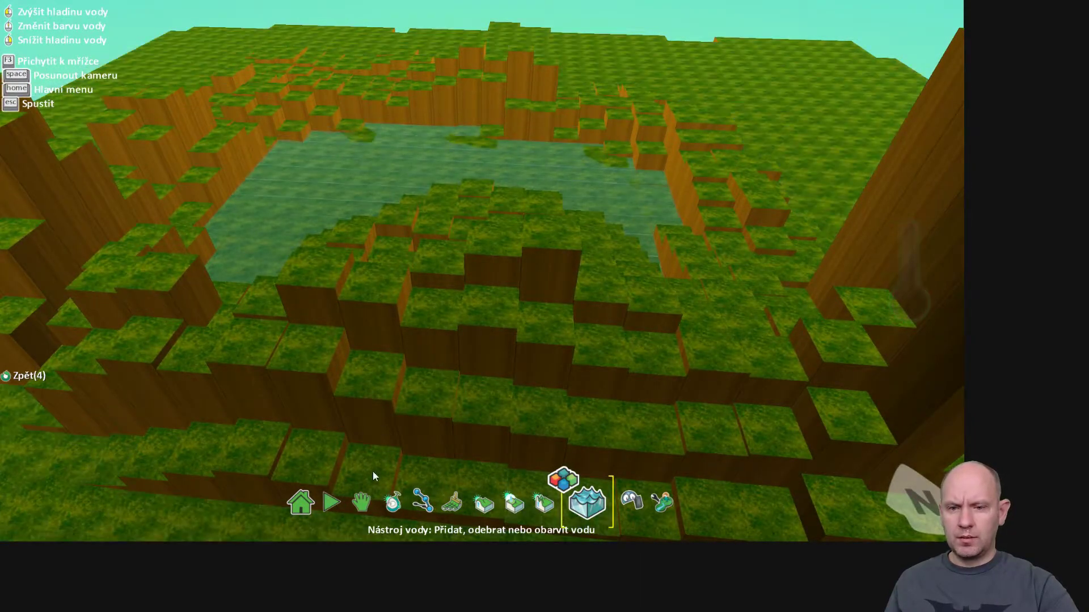
- Orbit and zoom the camera around the island, ending in a near top-down view
right_click_drag(333, 346, 469, 220)
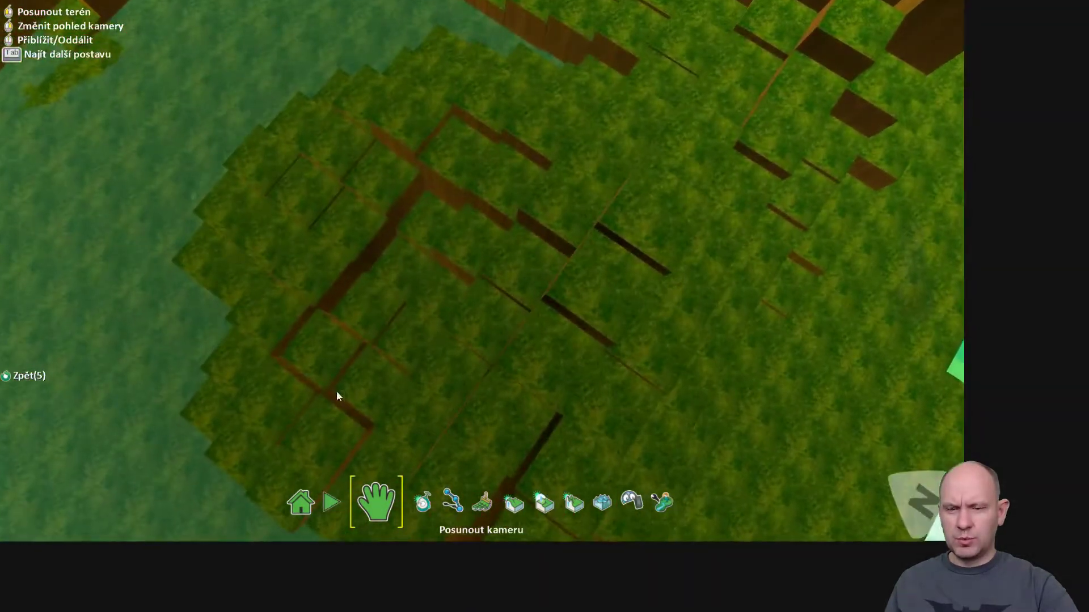
right_click_drag(336, 391, 328, 312)
scroll(329, 311, "down", 5)
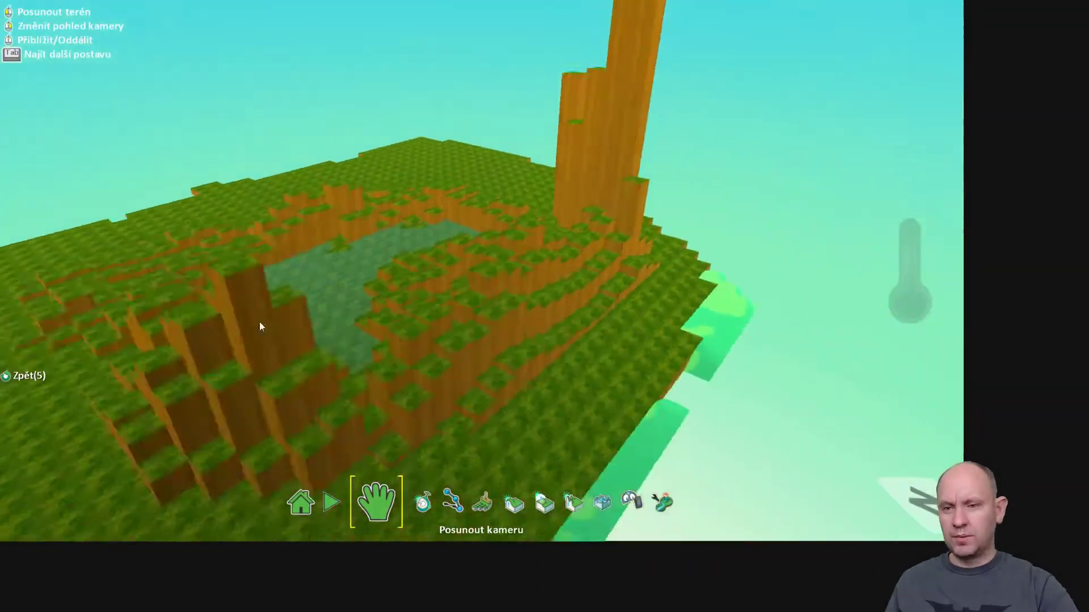
scroll(337, 250, "up", 5)
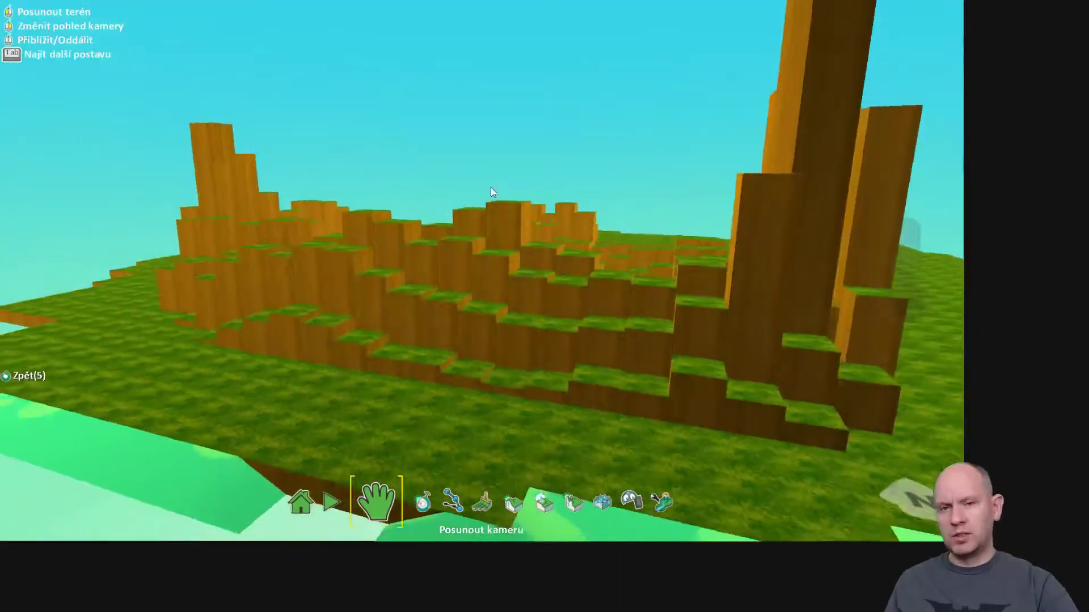
right_click_drag(135, 278, 485, 277)
scroll(549, 209, "down", 3)
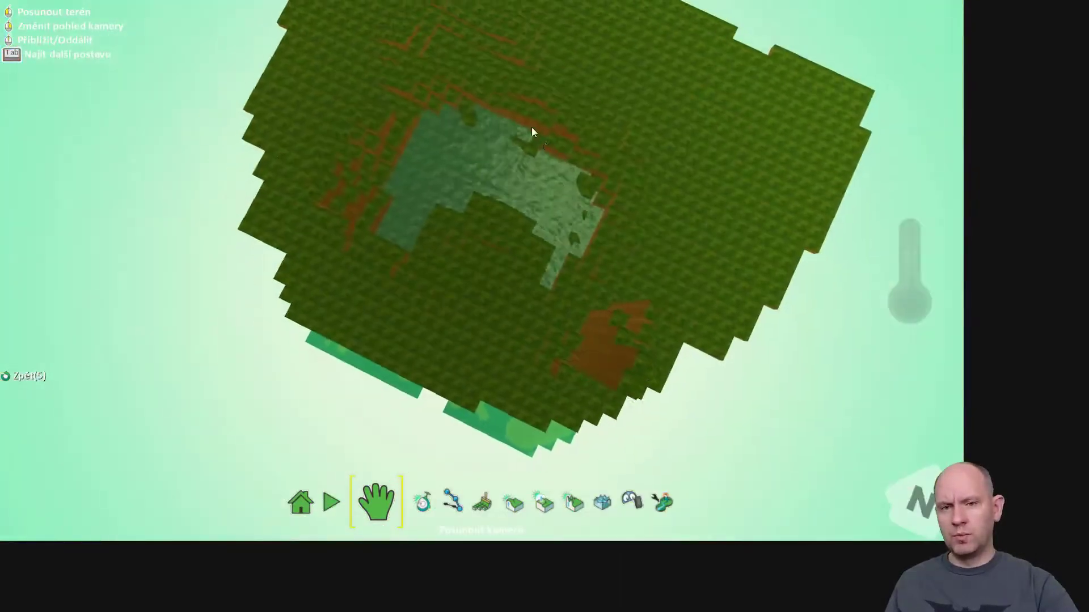
right_click_drag(549, 209, 533, 97)
scroll(526, 142, "up", 3)
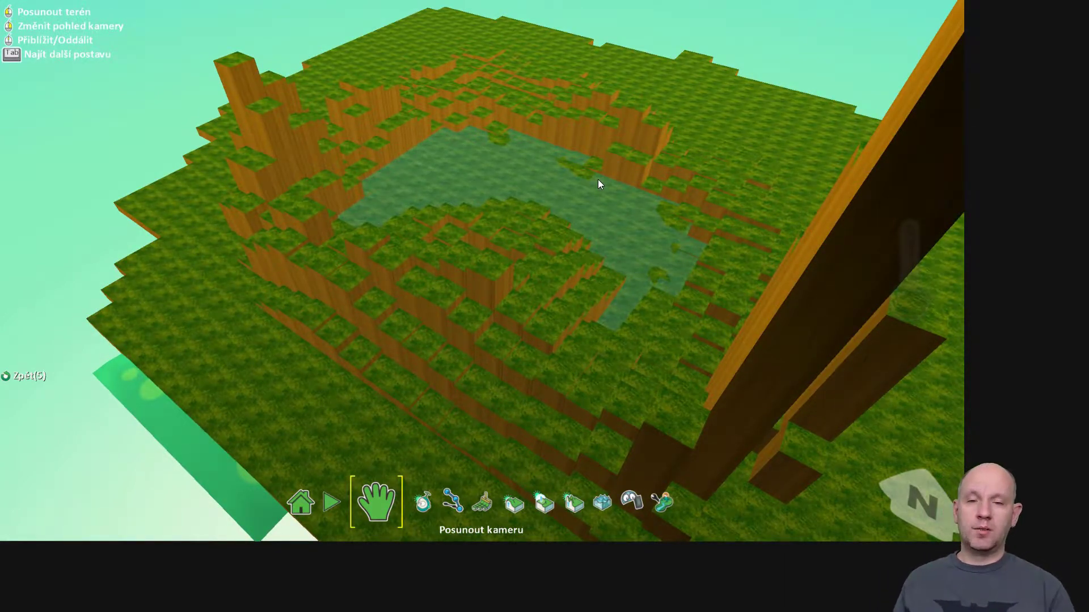
right_click_drag(598, 179, 523, 169)
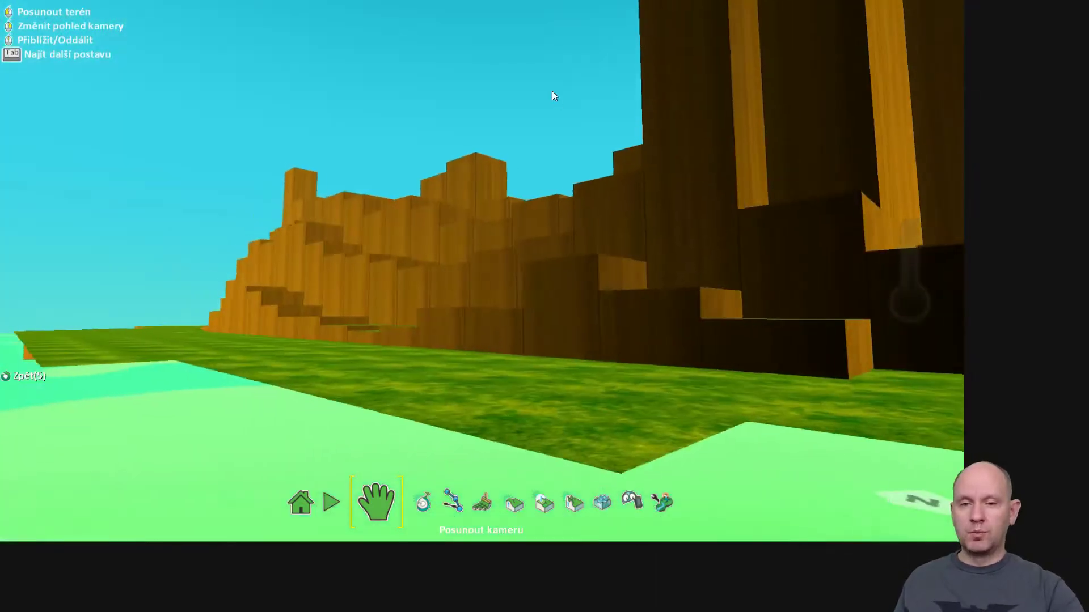
scroll(522, 175, "down", 1)
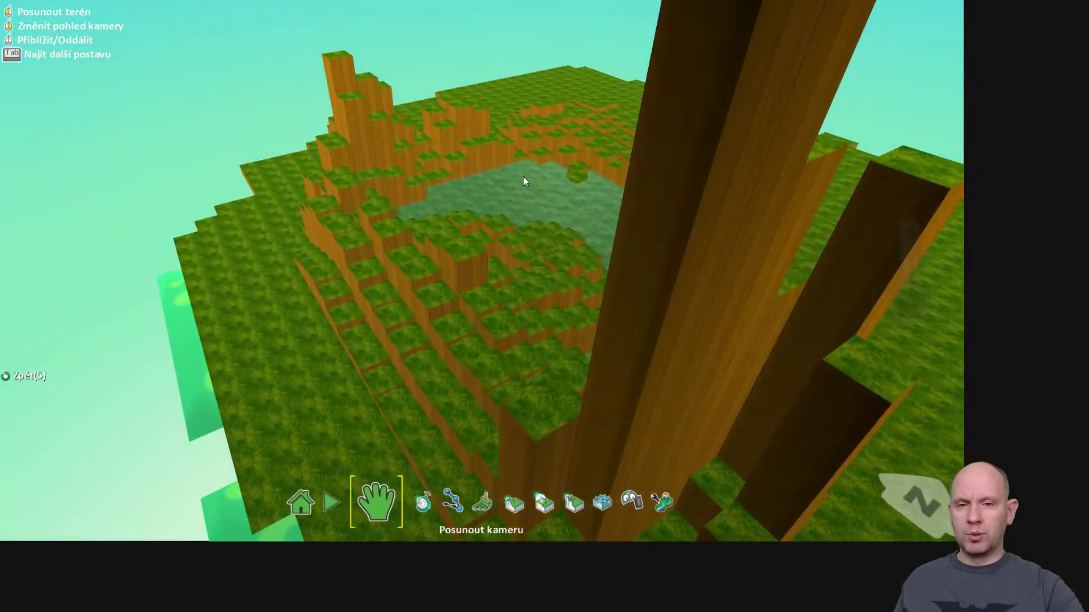
scroll(523, 176, "down", 1)
scroll(523, 176, "down", 1)
right_click_drag(524, 177, 649, 177)
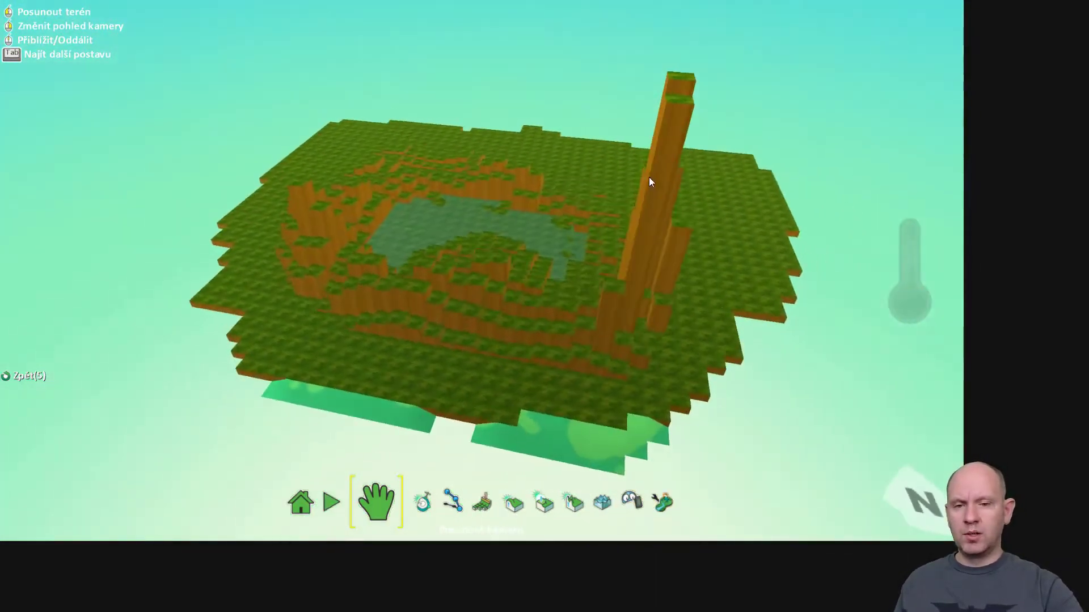
mouse_move(539, 203)
right_mouse_down()
mouse_move(574, 221)
mouse_move(489, 213)
right_mouse_up()
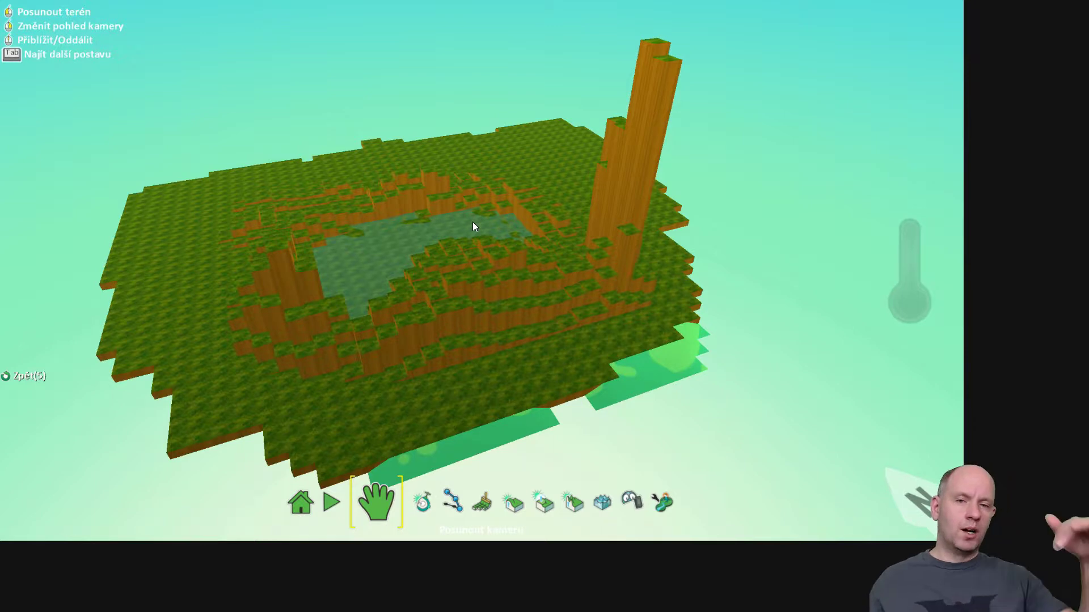
mouse_move(486, 165)
right_mouse_down()
mouse_move(661, 5)
mouse_move(632, 117)
mouse_move(603, 74)
mouse_move(612, 114)
mouse_move(477, 37)
mouse_move(719, 255)
mouse_move(631, 406)
mouse_move(889, 461)
mouse_move(992, 418)
mouse_move(952, 366)
mouse_move(810, 344)
mouse_move(914, 367)
mouse_move(904, 240)
mouse_move(868, 229)
mouse_move(491, 233)
mouse_move(341, 388)
mouse_move(296, 457)
mouse_move(433, 343)
mouse_move(486, 340)
mouse_move(486, 323)
mouse_move(478, 329)
right_mouse_up()
- Enlarge the Up/Down brush and raise a wide, higher block of terrain at one end of the island
left_click(514, 501)
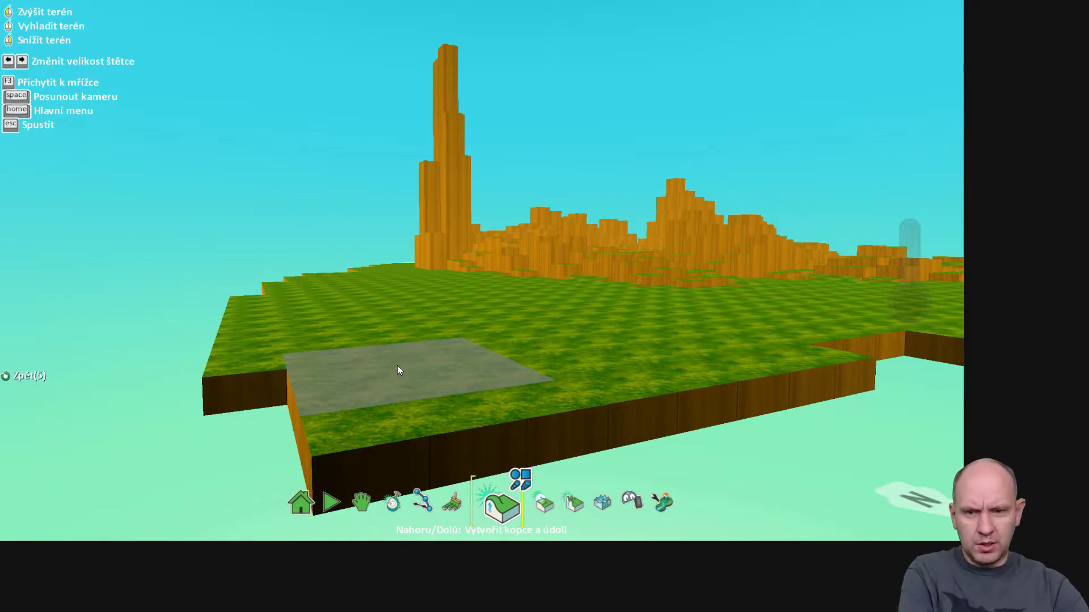
key("Right")
key("Right")
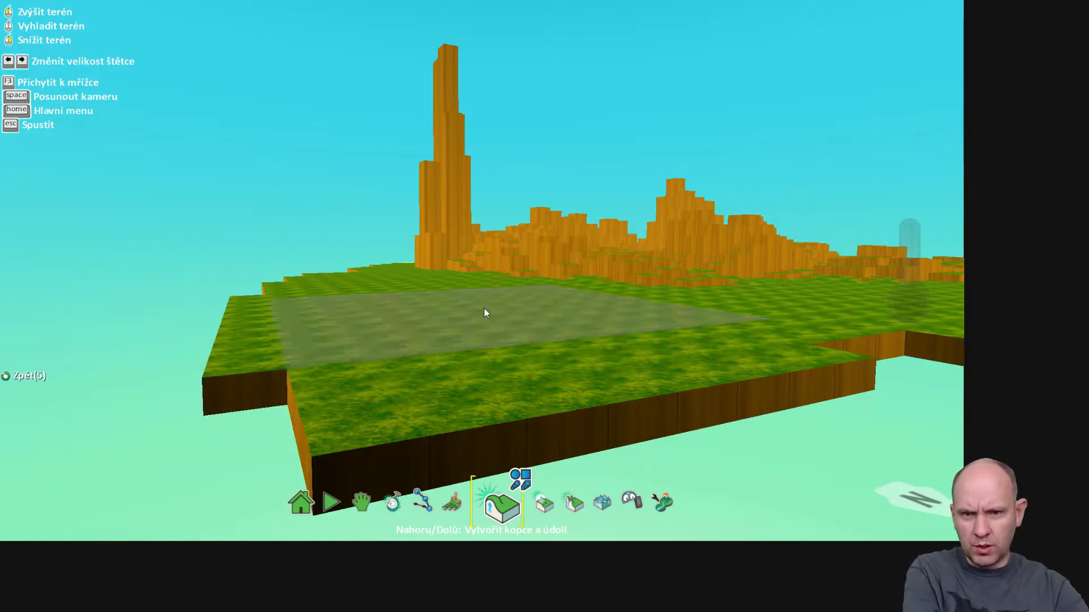
key("Right")
left_click(469, 303)
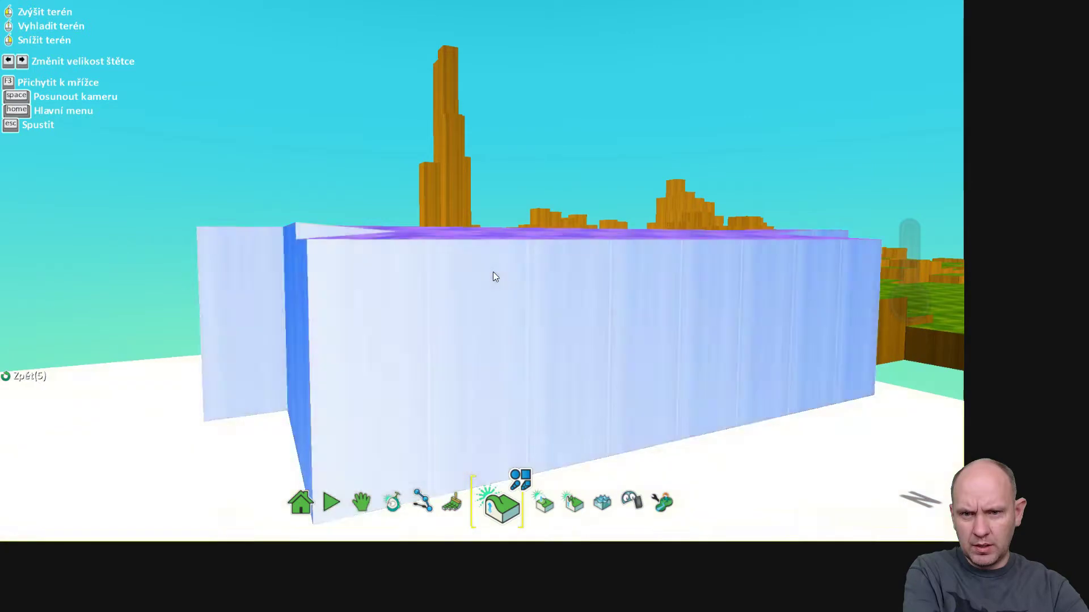
right_click(492, 275)
left_click(508, 314)
left_click(478, 343)
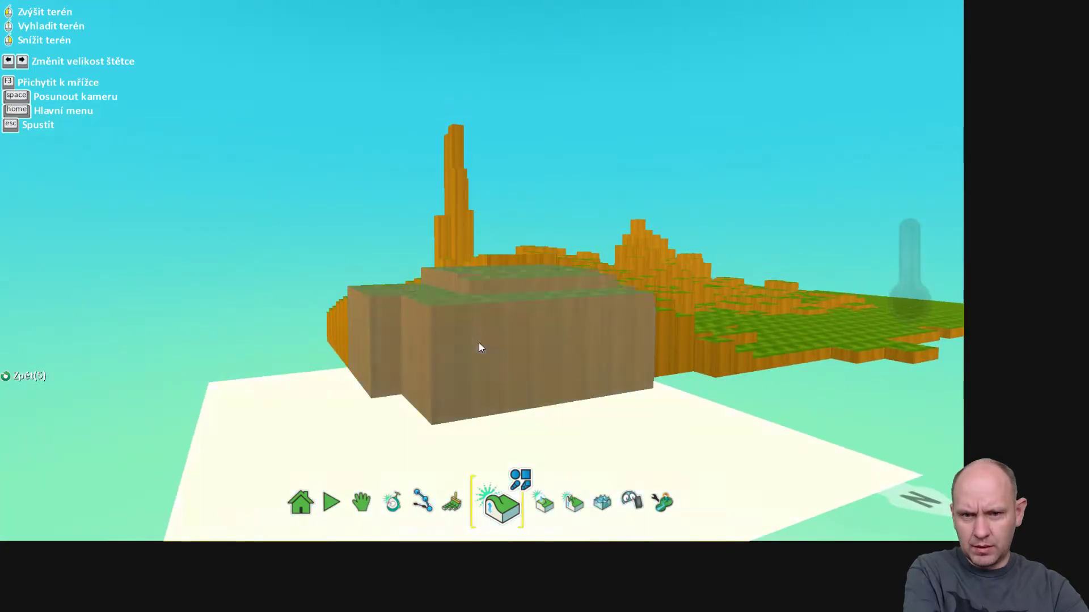
scroll(501, 326, "down", 3)
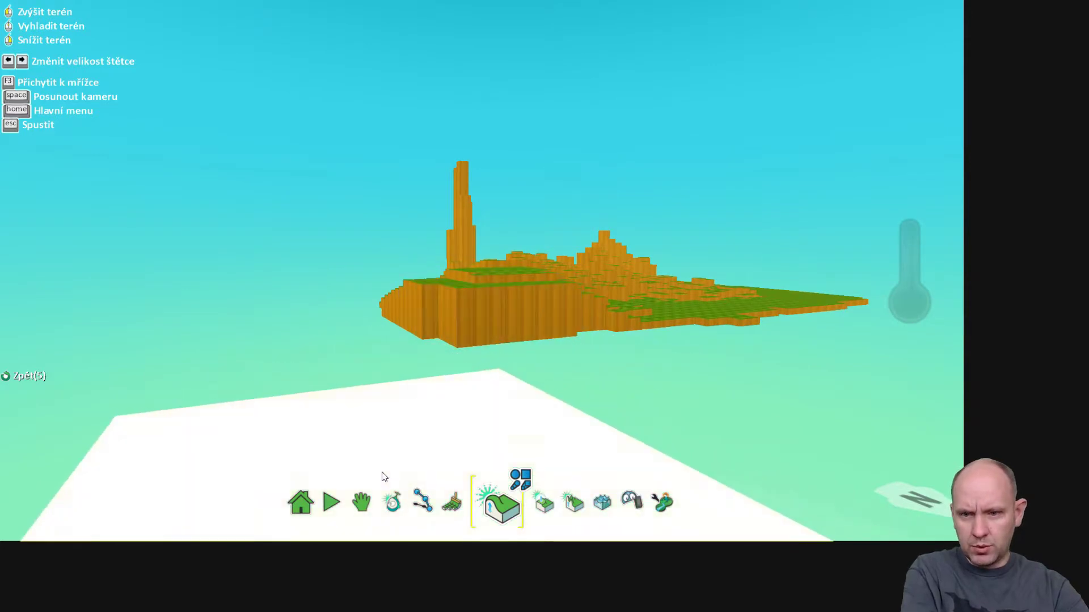
- Tilt the camera to a high view over the terrain
left_click(359, 513)
right_click_drag(384, 488, 410, 383)
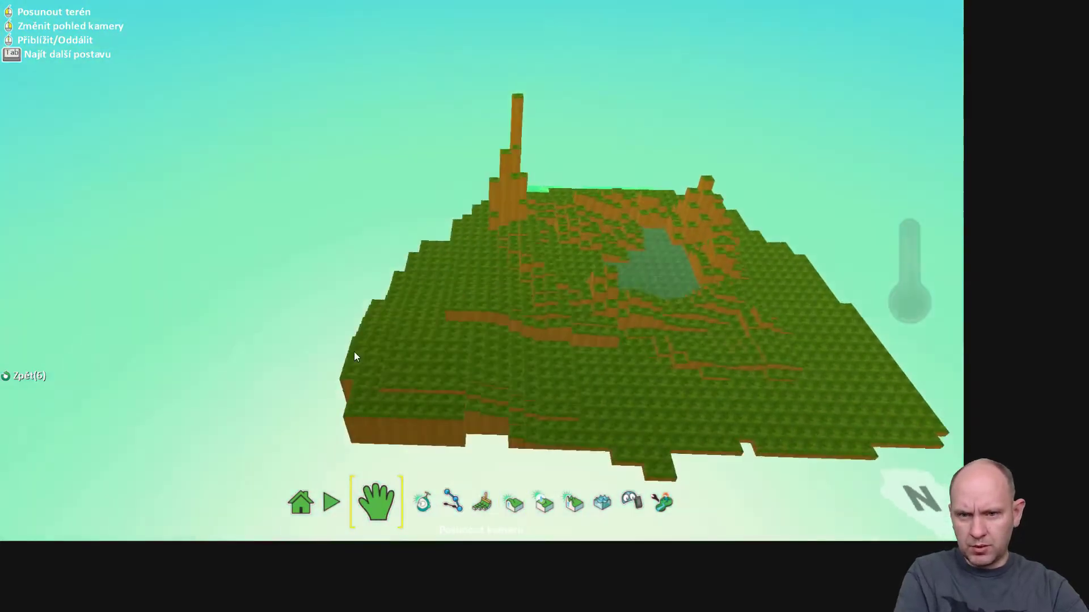
scroll(363, 343, "up", 5)
left_click(520, 505)
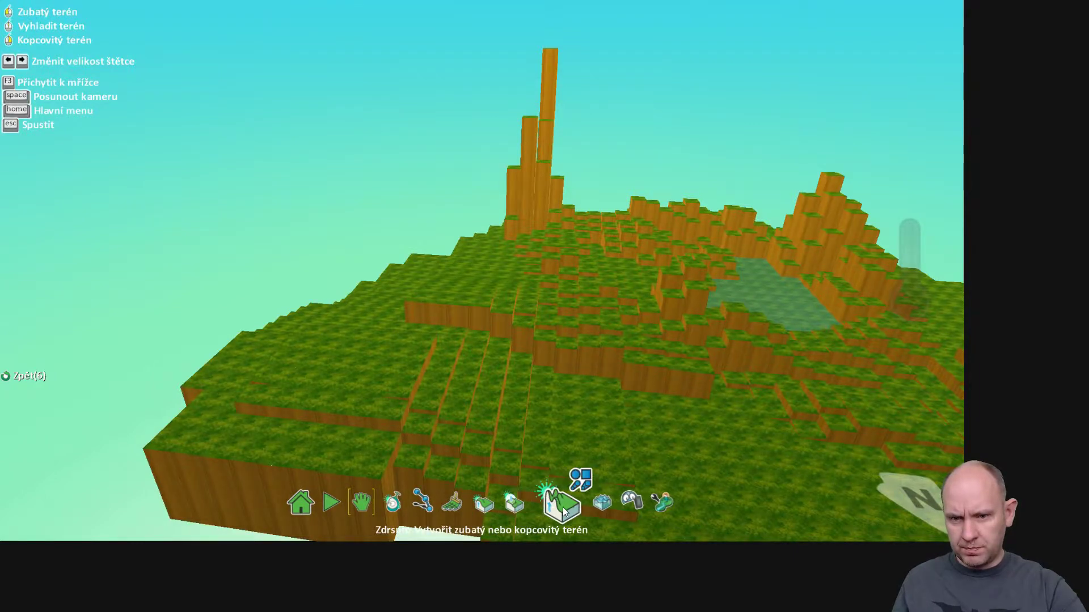
- Shrink the Up/Down brush and dig, then refill, a pit at the island's front
left_click(487, 510)
left_click(508, 508)
left_click(486, 506)
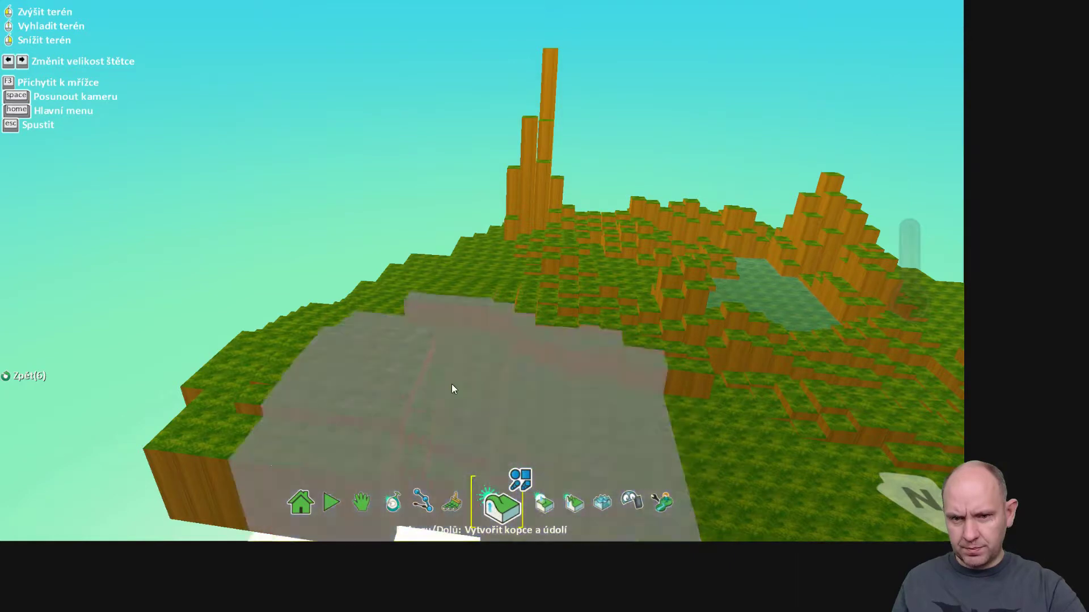
key("Left")
key("Left")
key("Left")
right_click_drag(394, 367, 398, 400)
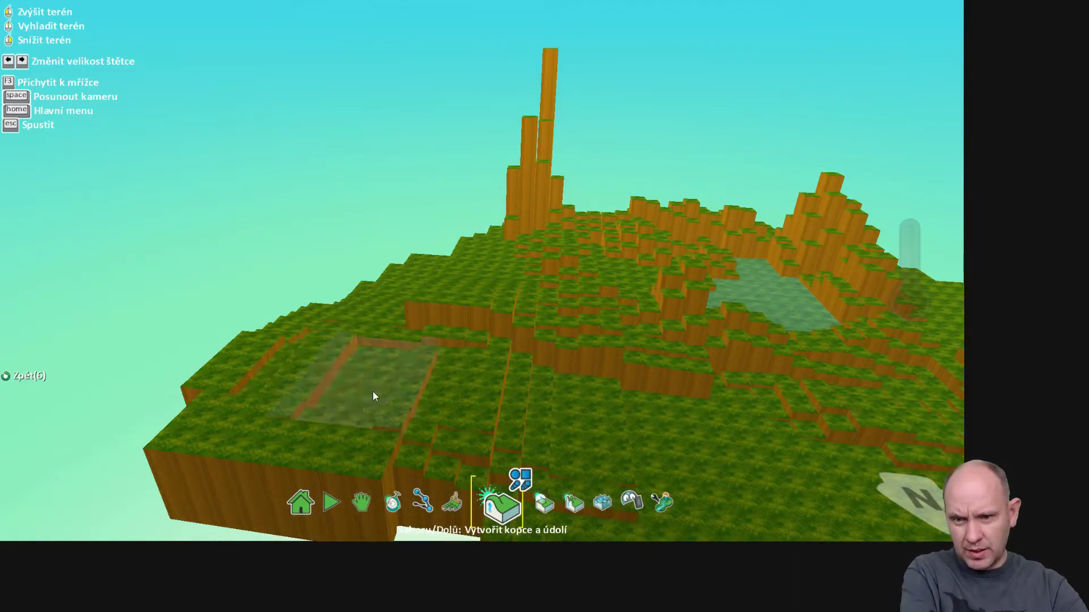
mouse_move(363, 393)
left_mouse_down()
mouse_move(386, 409)
mouse_move(316, 420)
left_mouse_up()
- Raise and lower the front-left terrain into uneven blocks around a sunken hollow
right_click_drag(370, 422, 407, 405)
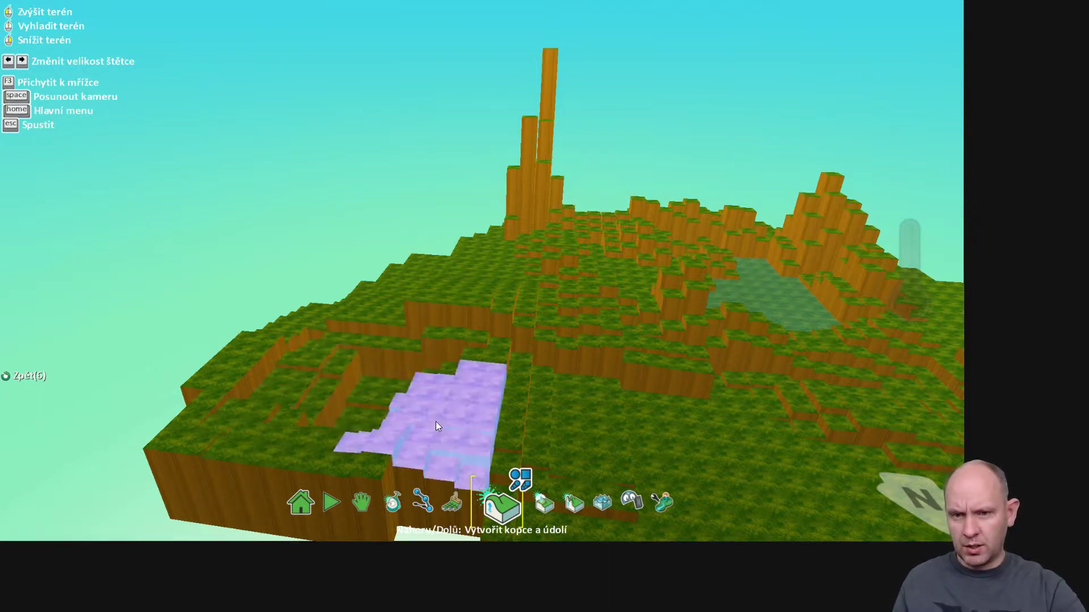
mouse_move(406, 403)
left_mouse_down()
mouse_move(309, 348)
mouse_move(267, 394)
left_mouse_up()
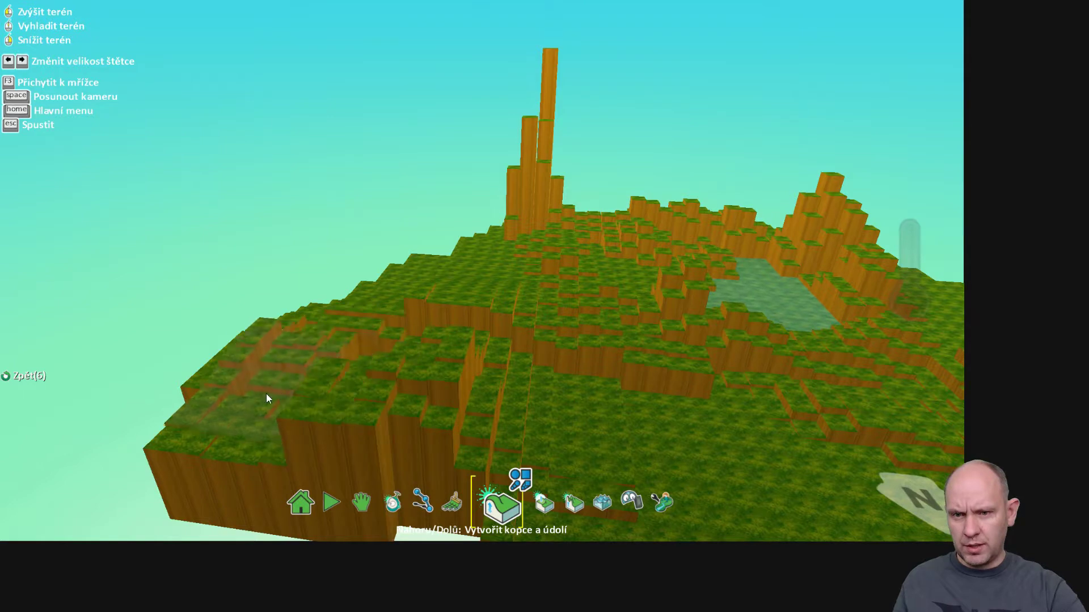
left_click_drag(365, 277, 322, 291)
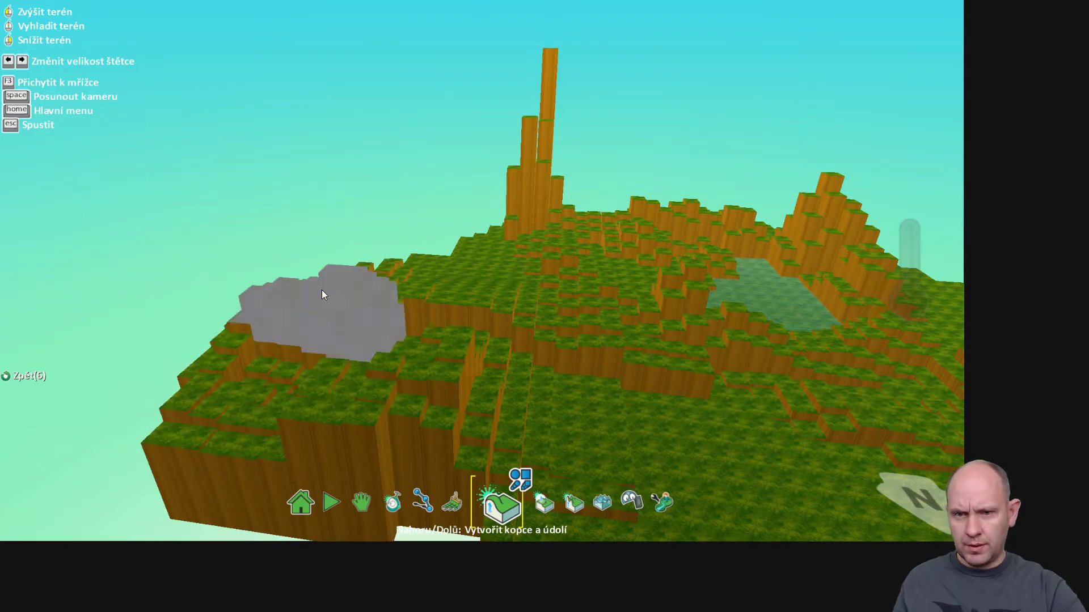
right_click_drag(413, 342, 336, 365)
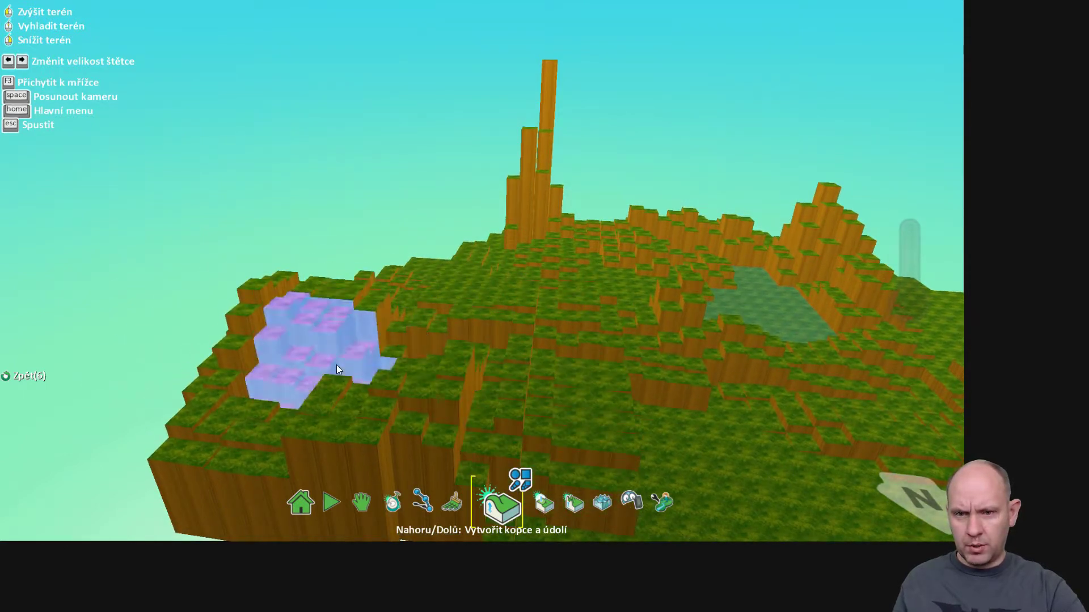
right_click_drag(400, 383, 436, 398)
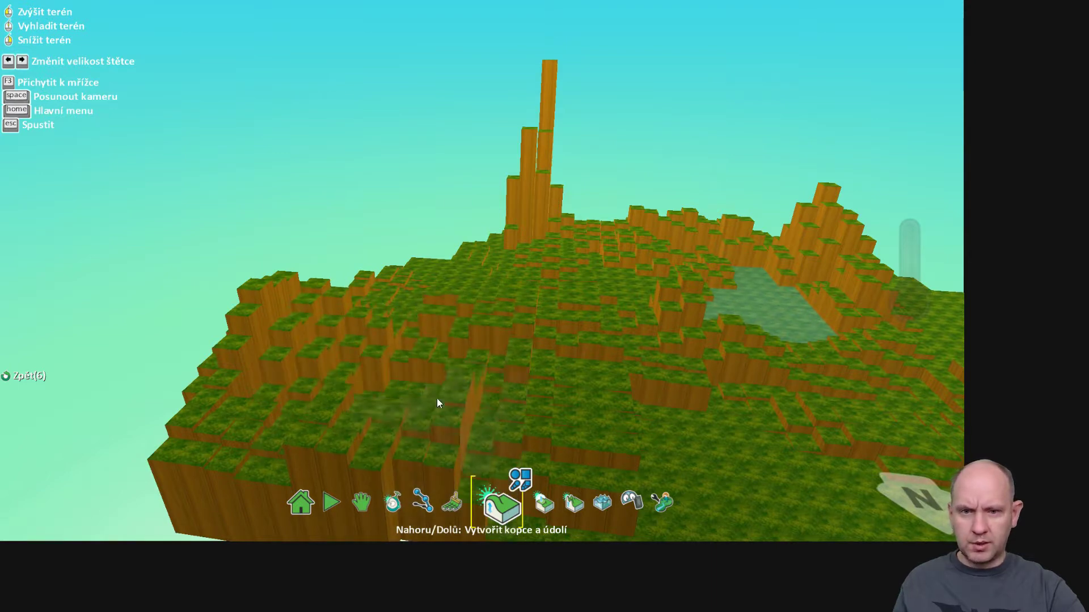
mouse_move(370, 393)
right_mouse_down()
mouse_move(457, 382)
mouse_move(442, 366)
mouse_move(384, 380)
right_mouse_up()
- Fill the front-left hollow with water
left_click(590, 506)
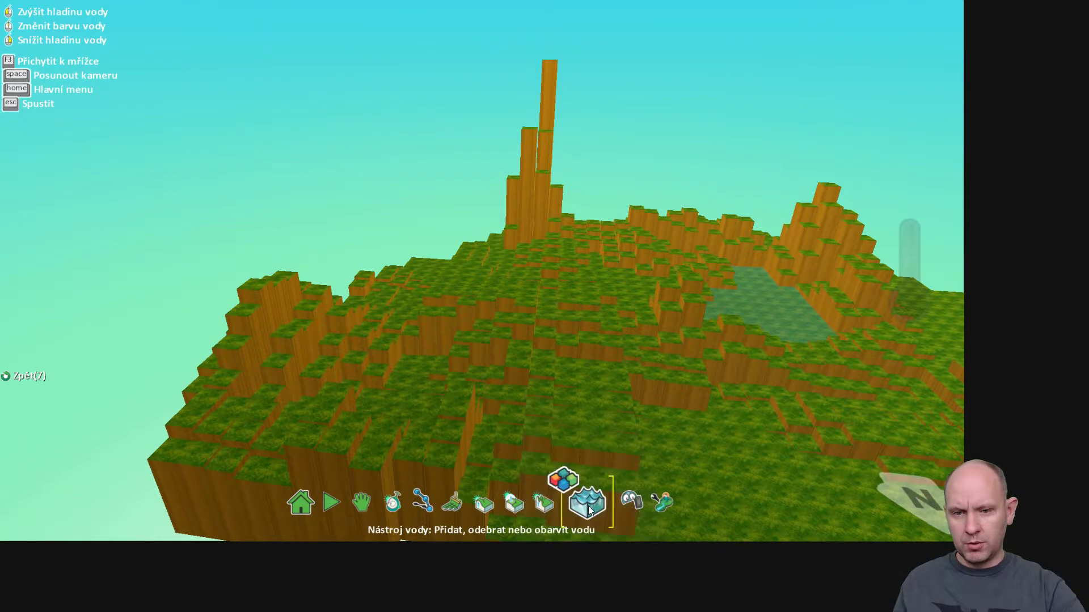
left_click_drag(393, 386, 395, 385)
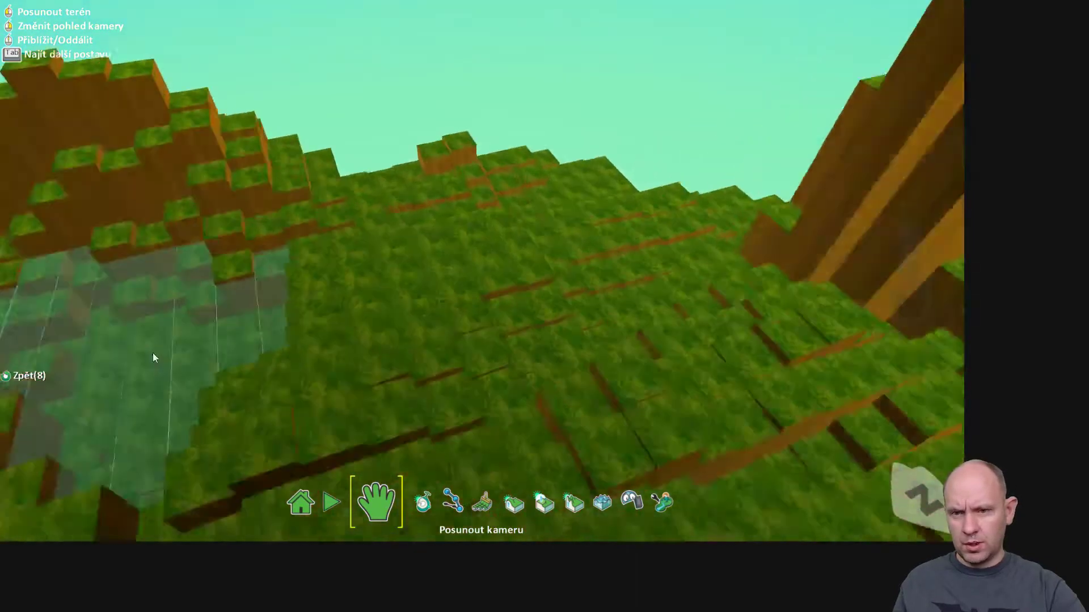
mouse_move(563, 372)
right_mouse_down()
mouse_move(288, 326)
mouse_move(444, 314)
mouse_move(499, 345)
mouse_move(369, 209)
mouse_move(522, 231)
mouse_move(204, 241)
right_mouse_up()
- Orbit and zoom the view around the island to face the open grass
scroll(420, 270, "down", 3)
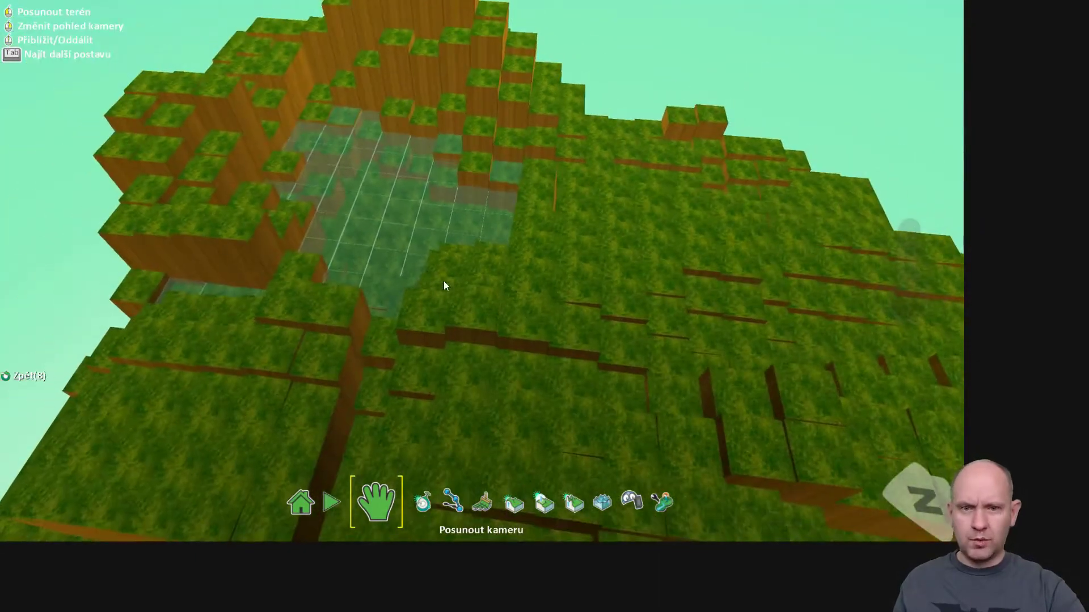
scroll(567, 312, "up", 5)
scroll(610, 315, "down", 5)
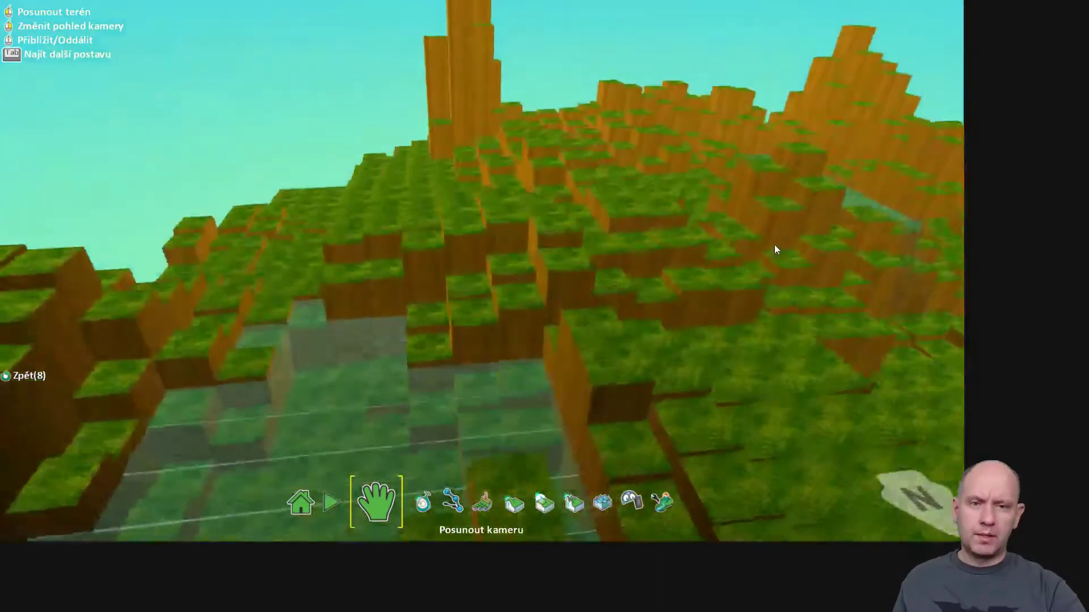
scroll(856, 340, "up", 3)
mouse_move(856, 341)
right_mouse_down()
mouse_move(746, 372)
mouse_move(972, 338)
right_mouse_up()
scroll(958, 289, "down", 3)
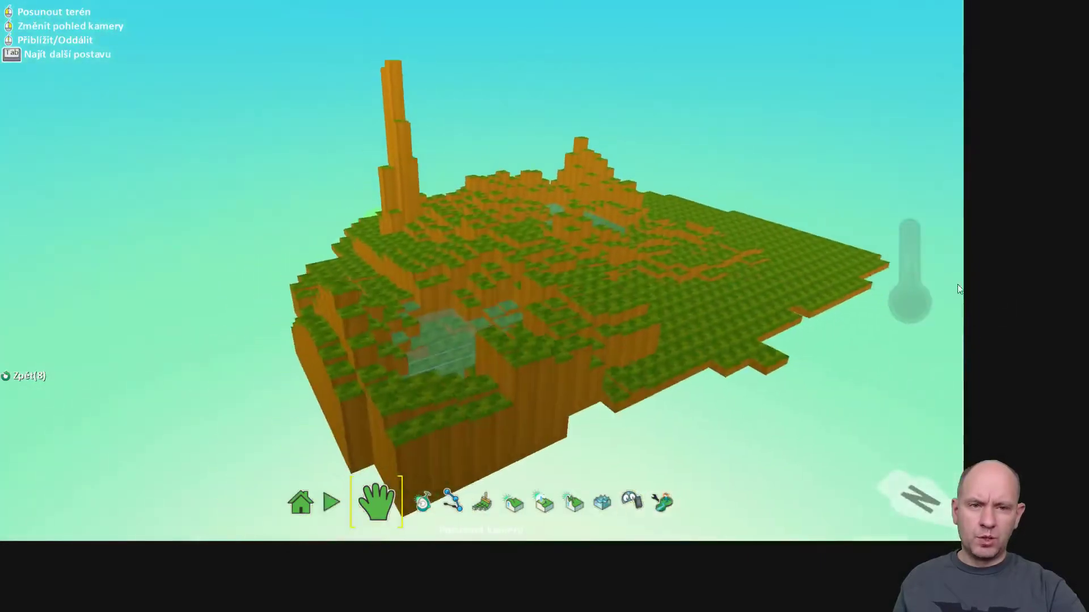
scroll(543, 286, "up", 3)
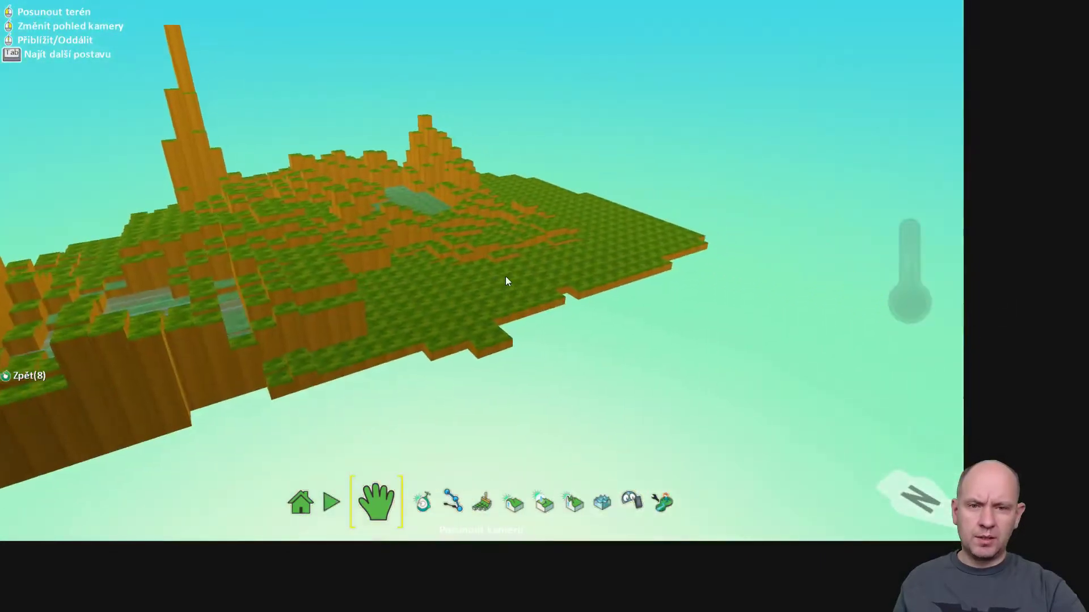
scroll(635, 195, "up", 3)
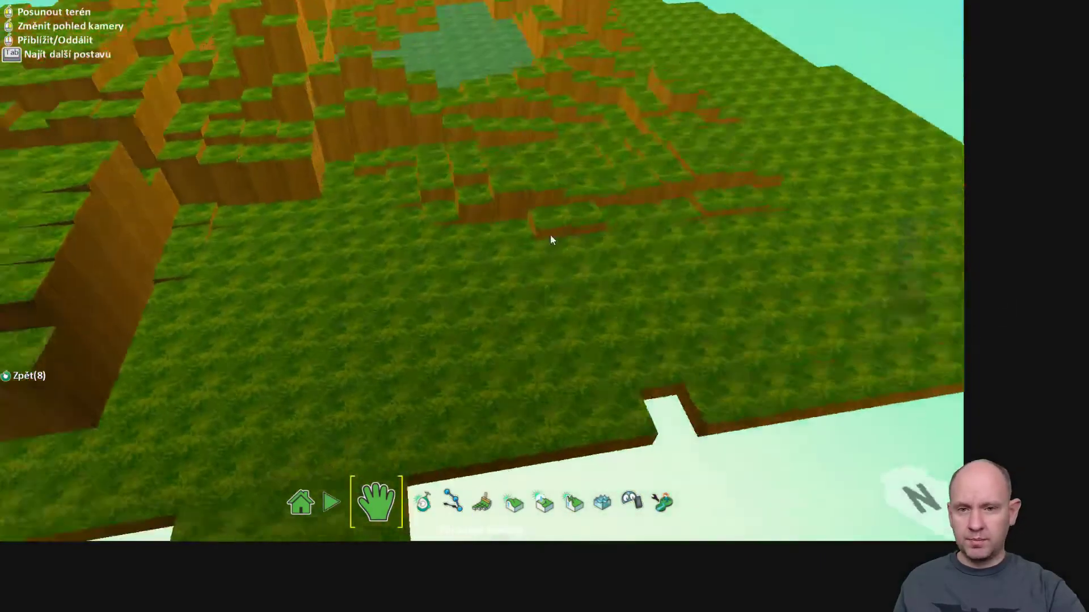
mouse_move(551, 239)
right_mouse_down()
mouse_move(440, 250)
mouse_move(544, 270)
mouse_move(678, 252)
mouse_move(574, 314)
right_mouse_up()
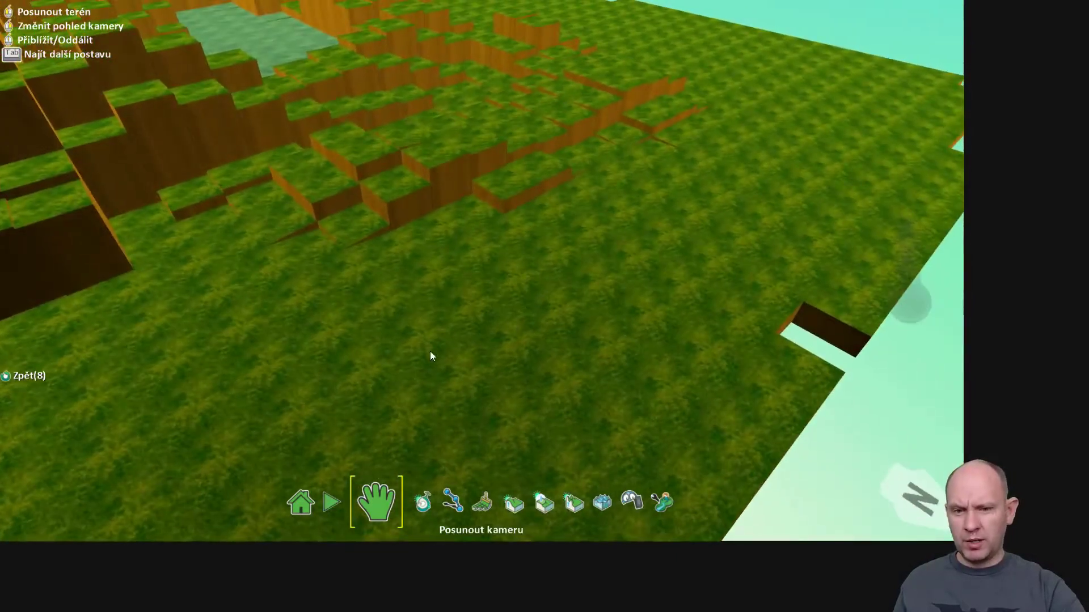
- Place a Kodu character on the open grass with the Object tool
left_click(423, 503)
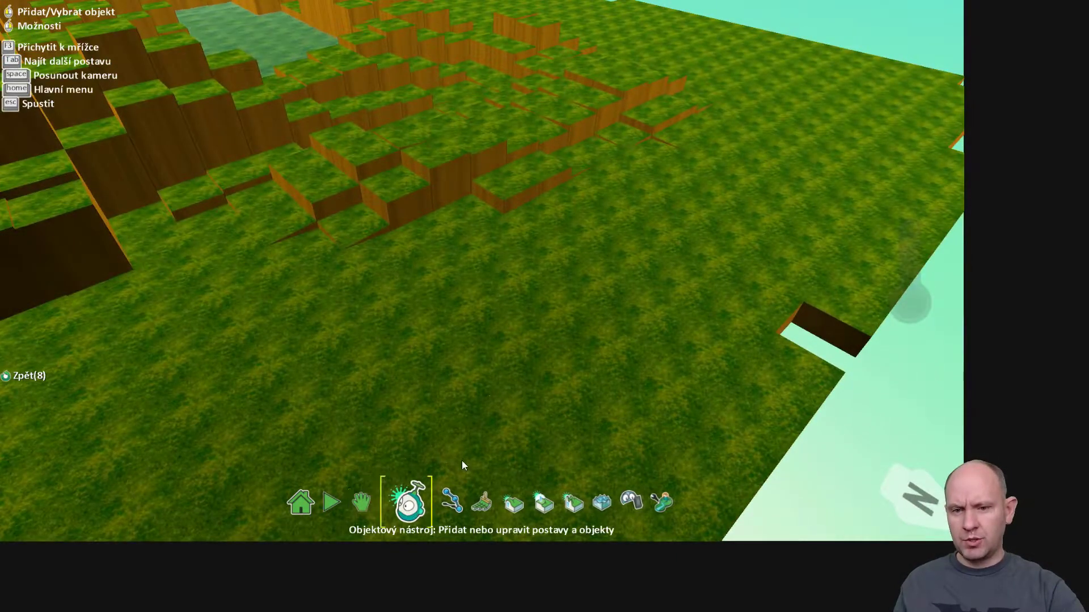
left_click(493, 366)
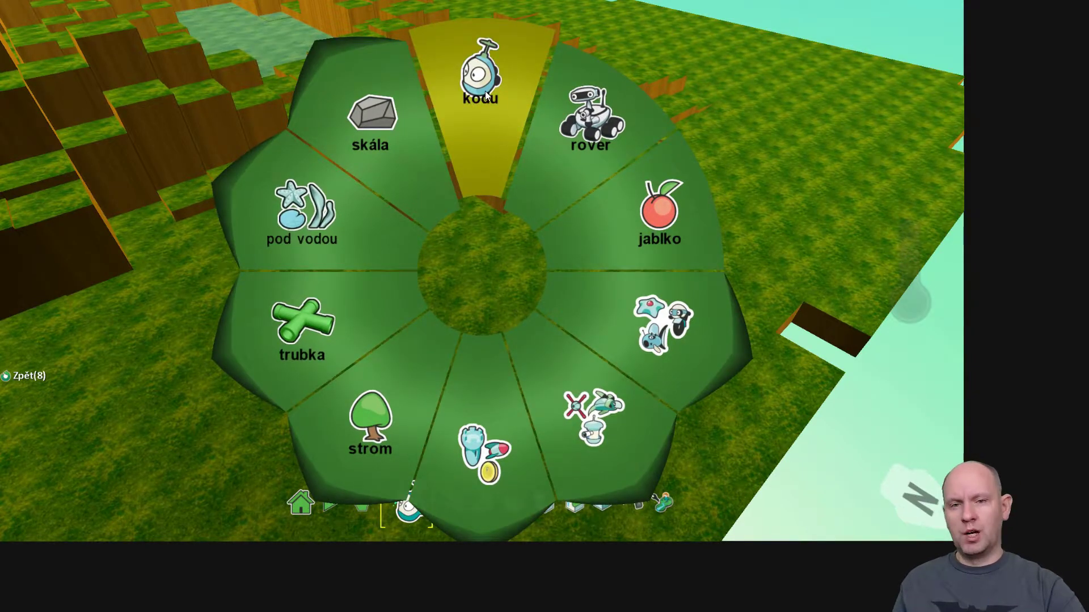
left_click(495, 71)
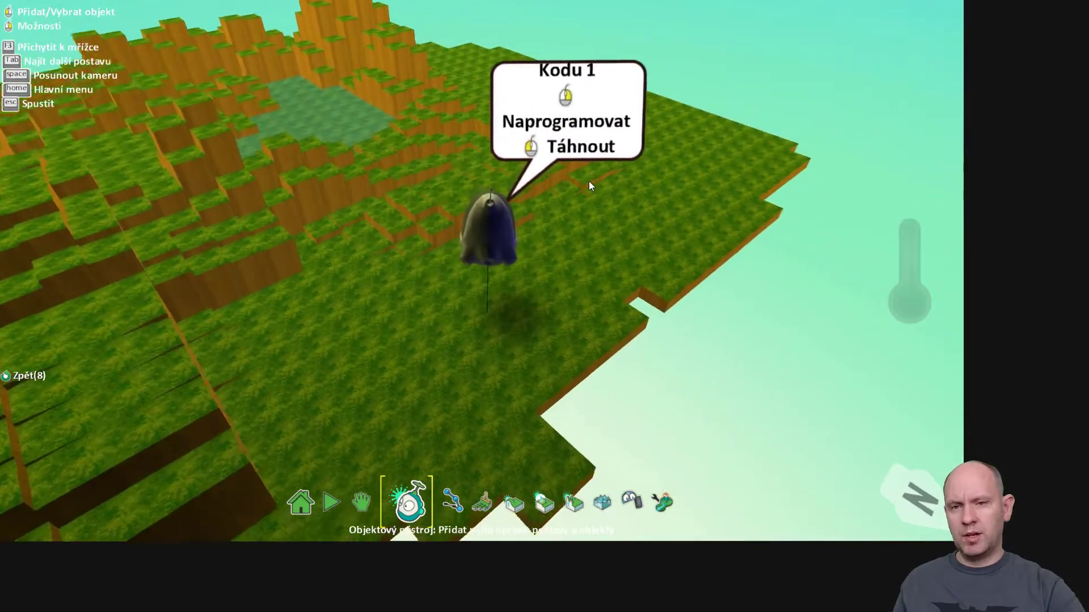
- Shrink the Kodu to size 0.6 via Změnit velikost
right_click(462, 227)
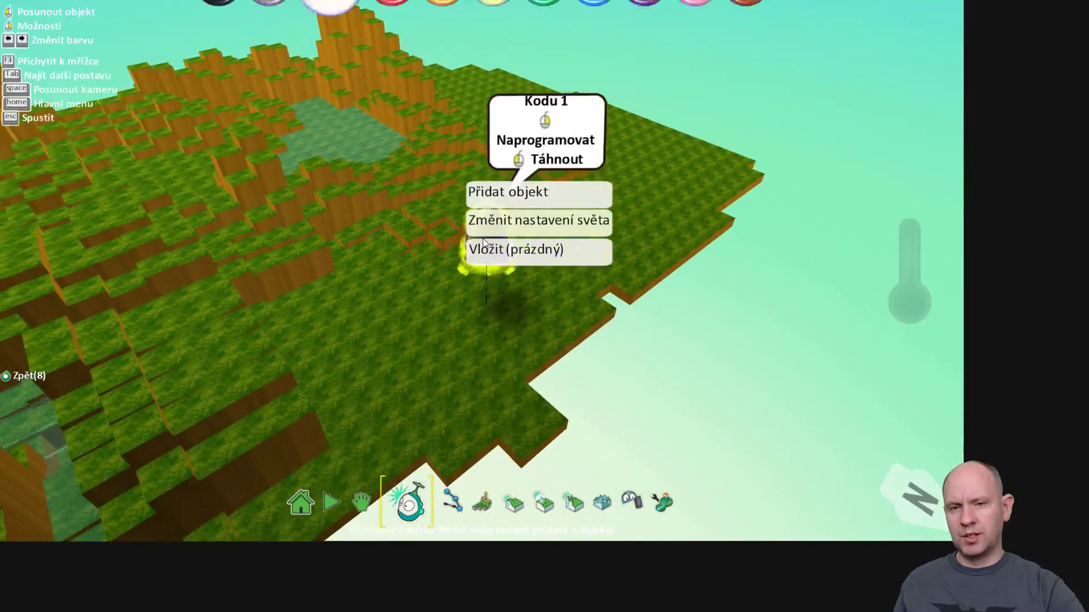
right_click(489, 244)
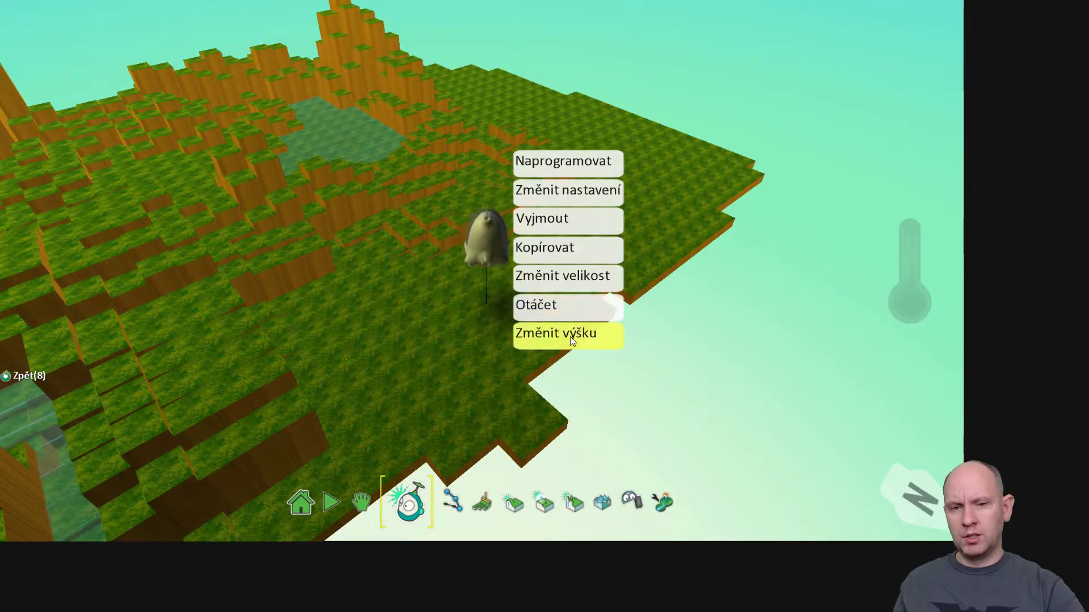
left_click(558, 279)
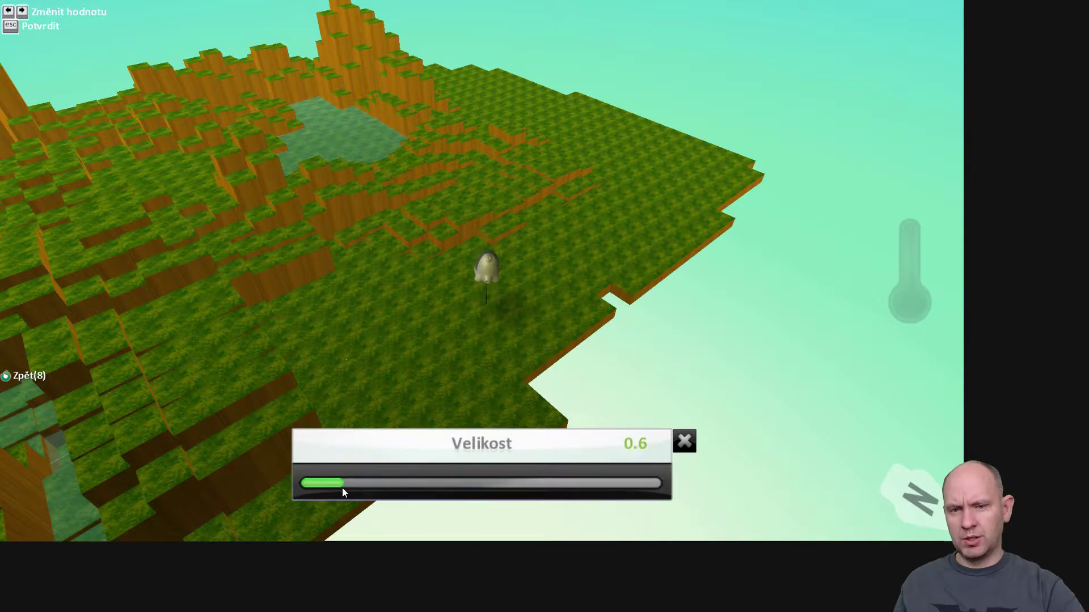
left_click(684, 443)
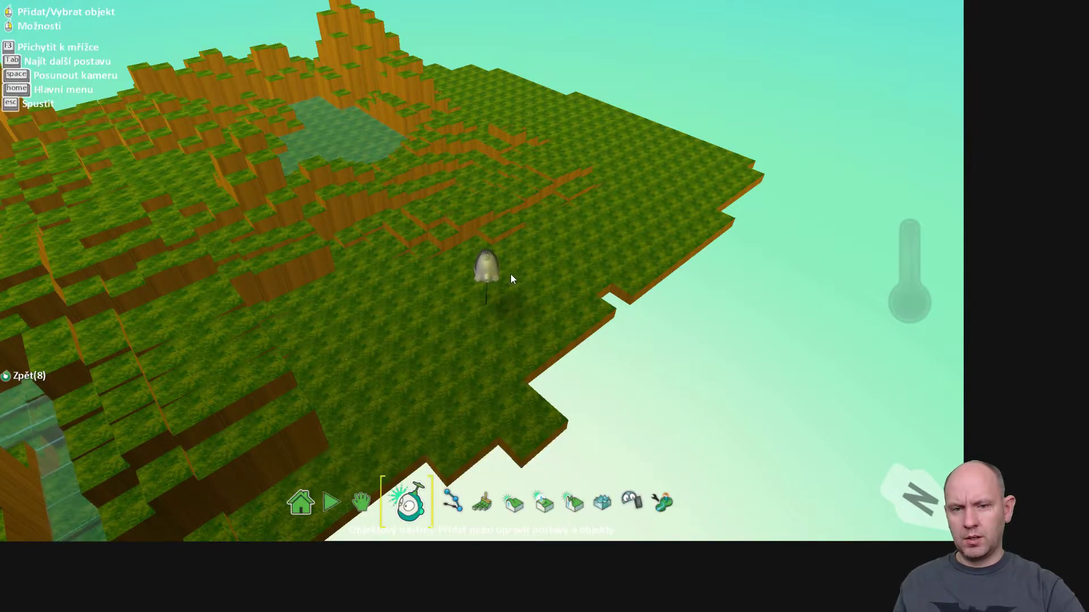
- Select the Kodu and cycle its colour palette until it is blue
right_click(486, 271)
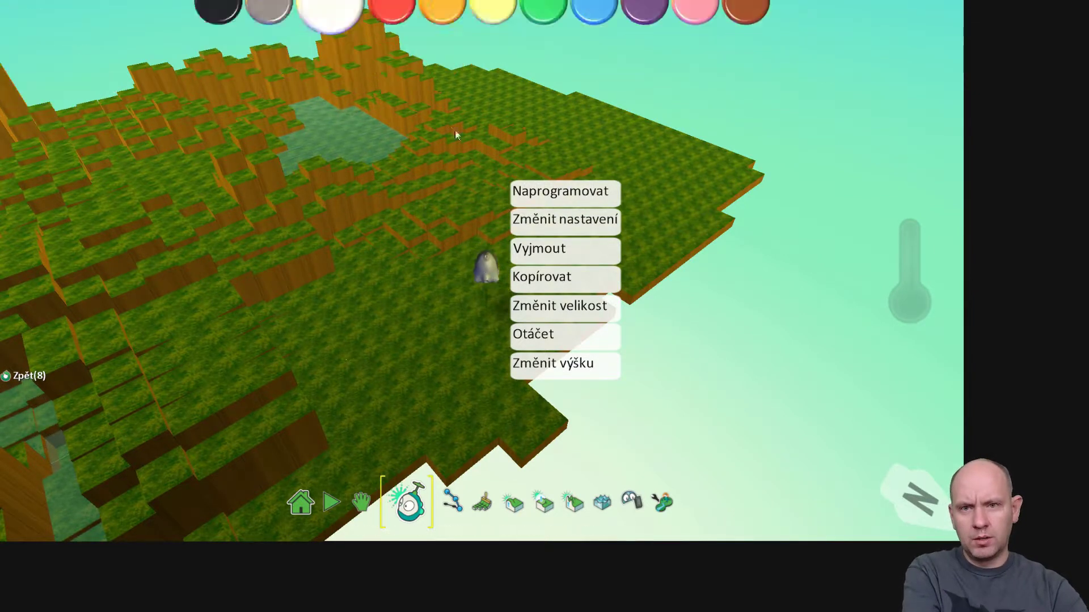
mouse_move(484, 274)
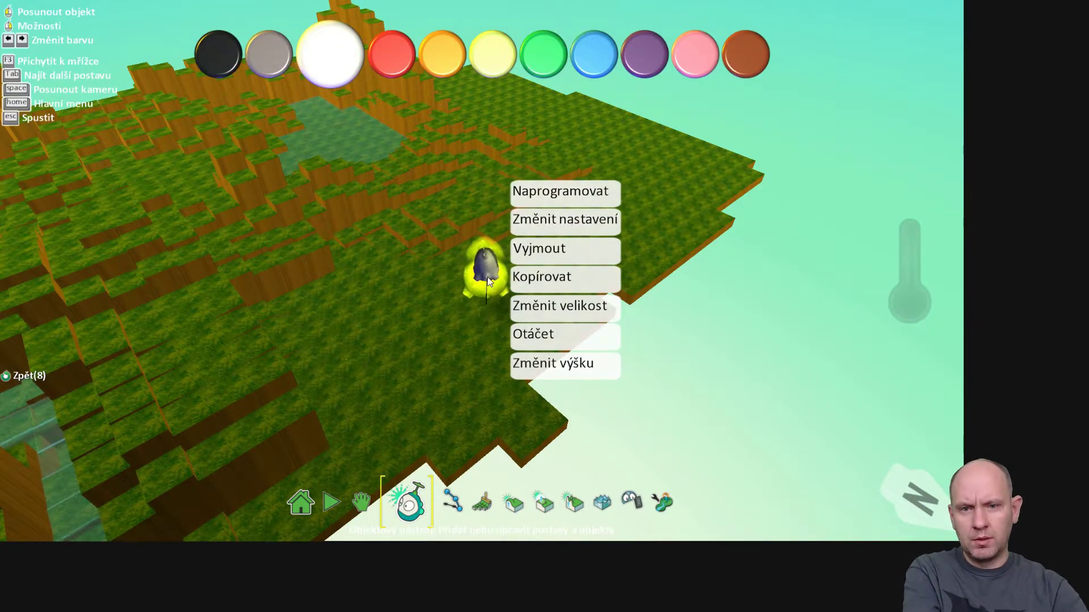
scroll(487, 277, "up", 2)
left_click(488, 280)
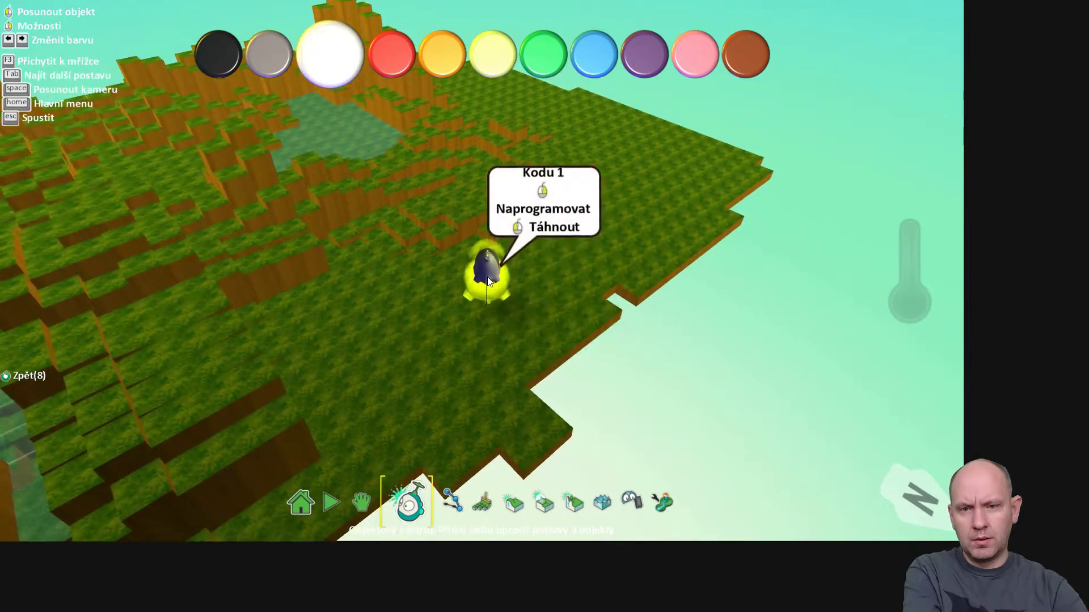
key("Left")
key("Right")
key("Right")
key("Right")
key("Left")
key("Right")
key("Right")
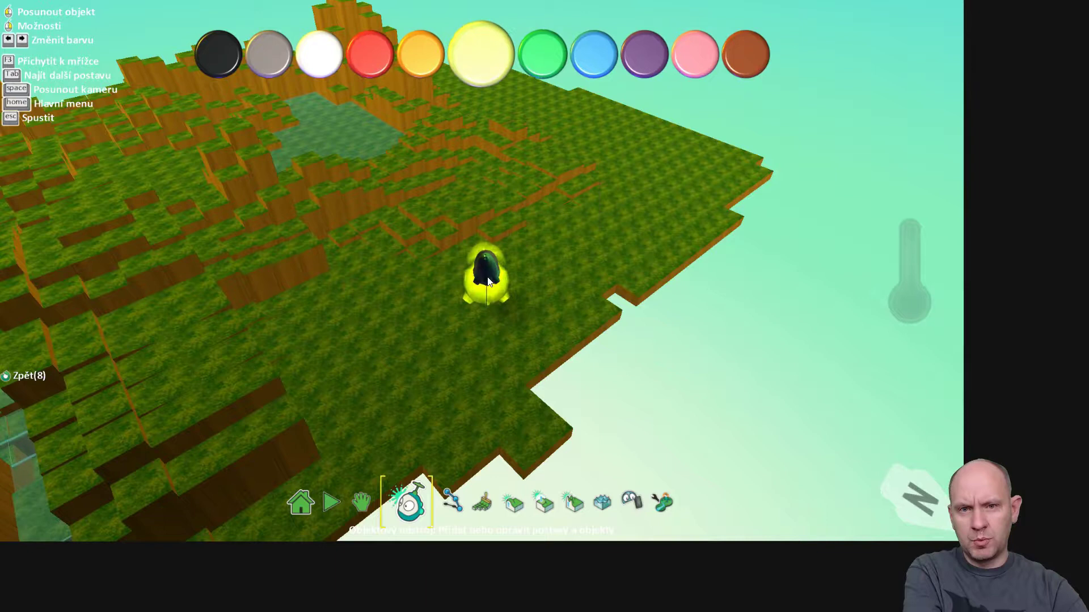
key("Right")
key("Right")
- Orbit the camera around the blue Kodu and the stepped terrain
key("space")
scroll(579, 291, "up", 5)
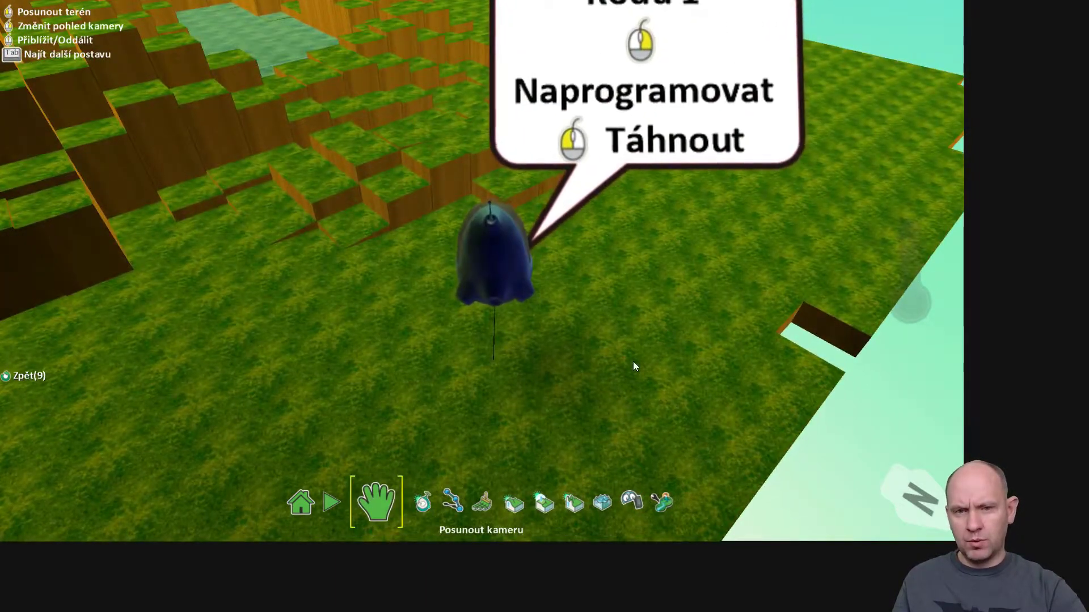
mouse_move(633, 362)
right_mouse_down()
mouse_move(375, 205)
mouse_move(574, 299)
mouse_move(750, 261)
right_mouse_up()
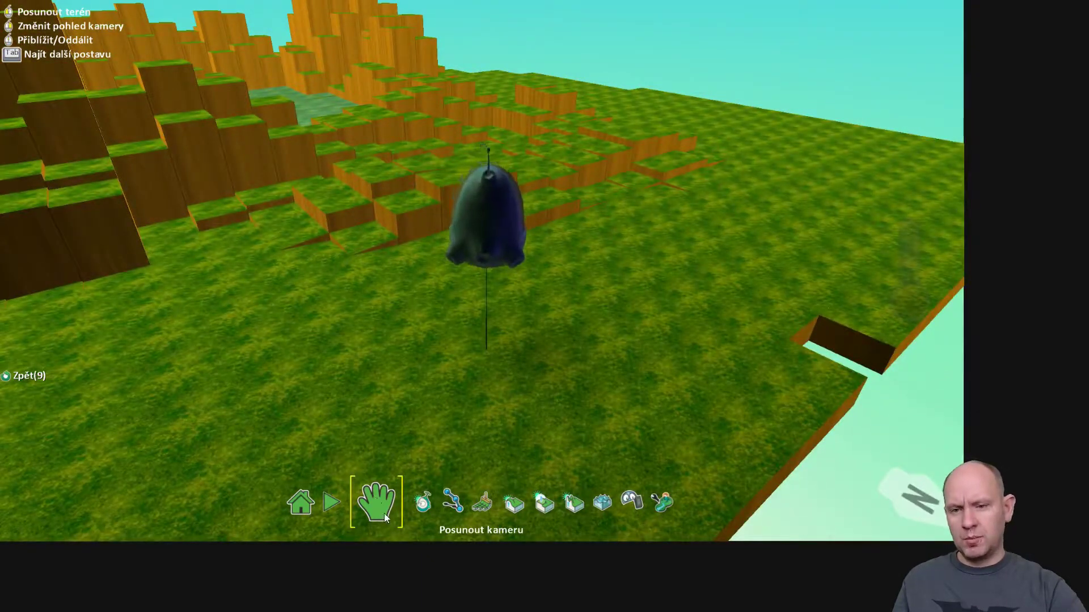
scroll(310, 335, "down", 5)
mouse_move(311, 335)
right_mouse_down()
mouse_move(607, 334)
mouse_move(406, 305)
mouse_move(532, 306)
right_mouse_up()
scroll(616, 308, "up", 3)
mouse_move(556, 355)
right_mouse_down()
mouse_move(482, 355)
mouse_move(629, 422)
mouse_move(472, 321)
mouse_move(365, 333)
mouse_move(209, 273)
right_mouse_up()
- Lower the Kodu's height to about 0.36 with the Výška slider
left_click(423, 502)
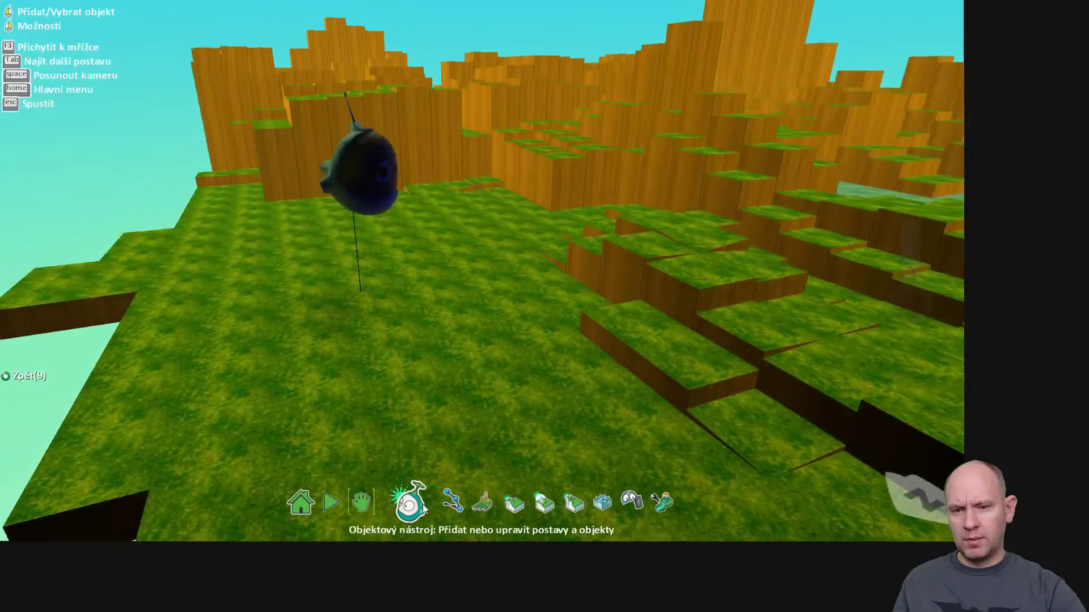
mouse_move(374, 187)
scroll(353, 187, "down", 4)
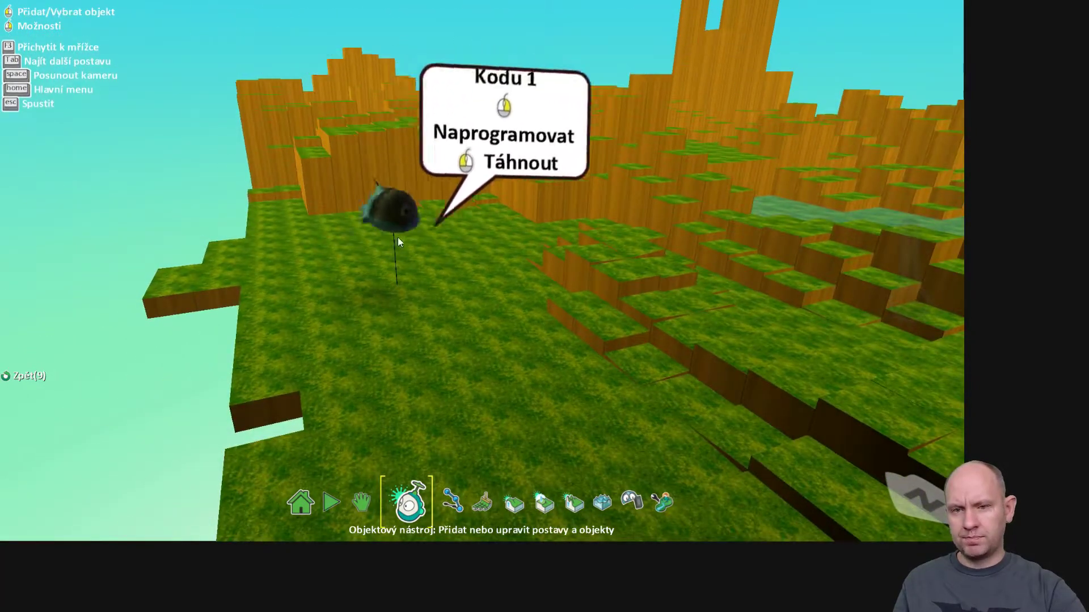
right_click(397, 223)
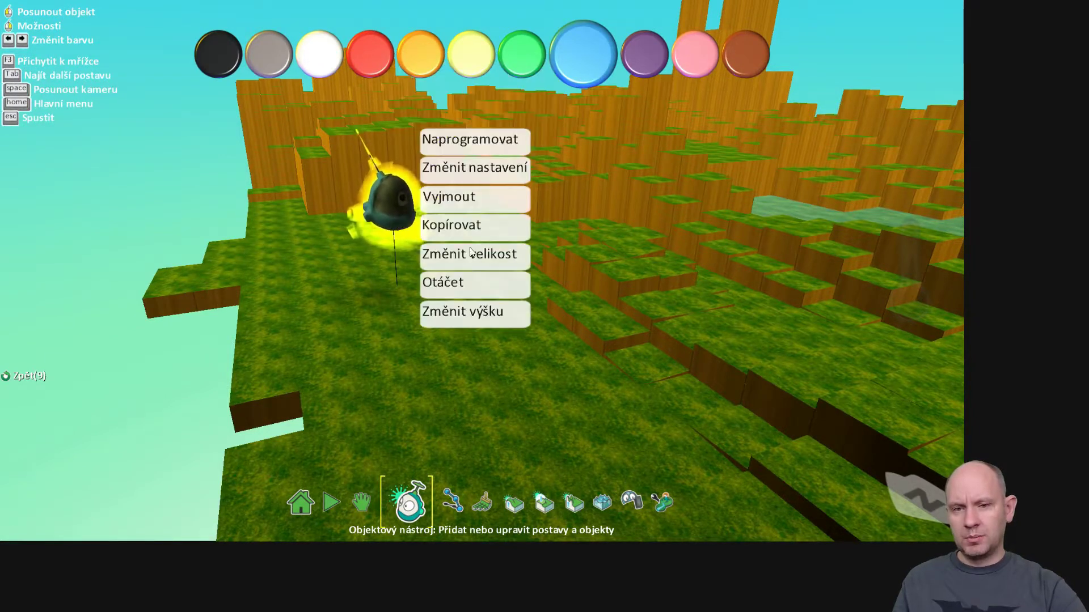
left_click(496, 313)
left_click_drag(325, 483, 295, 478)
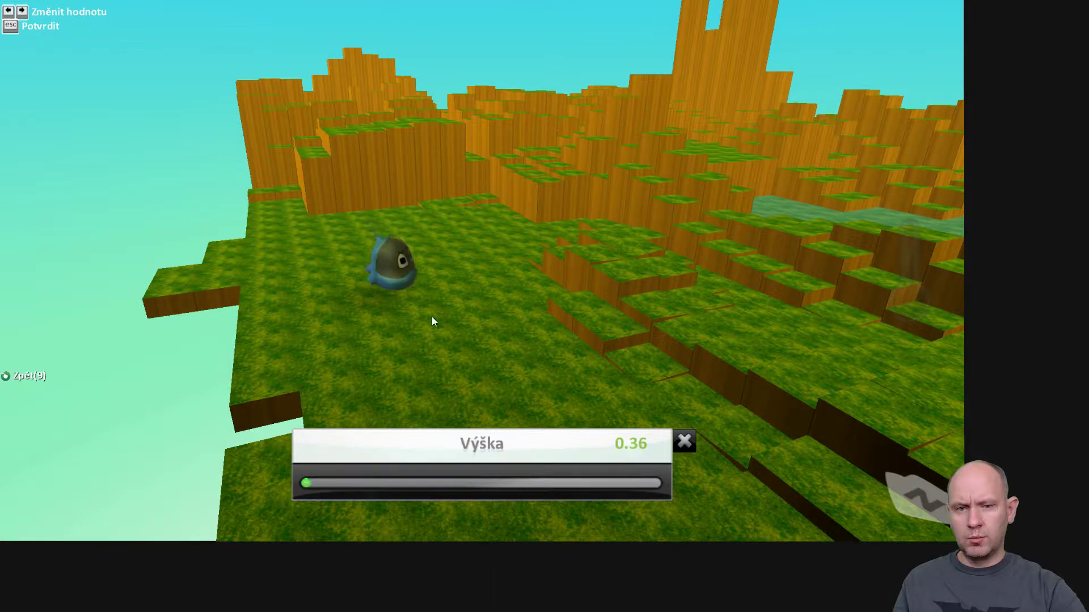
left_click(685, 442)
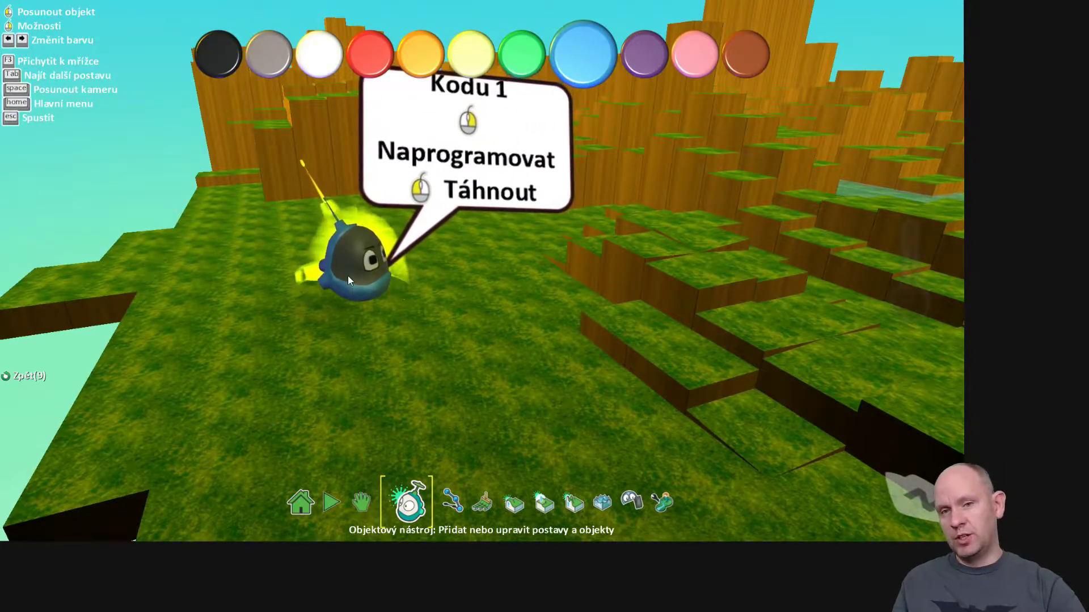
- Drag Kodu to a new spot on the grass and open Naprogramovat
mouse_move(346, 261)
left_mouse_down()
mouse_move(540, 345)
mouse_move(527, 356)
left_mouse_up()
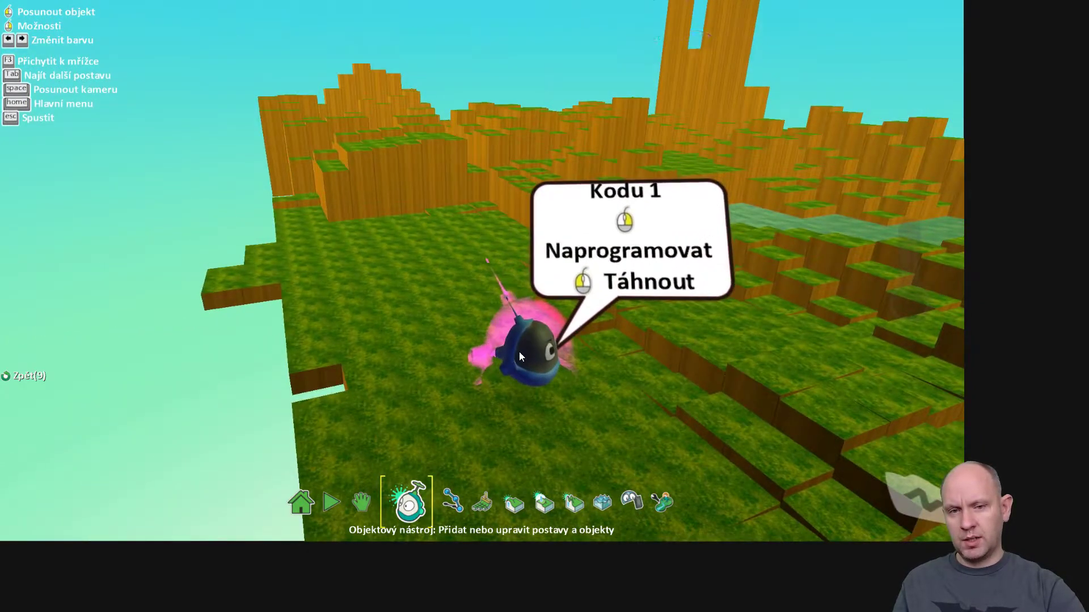
right_click(526, 357)
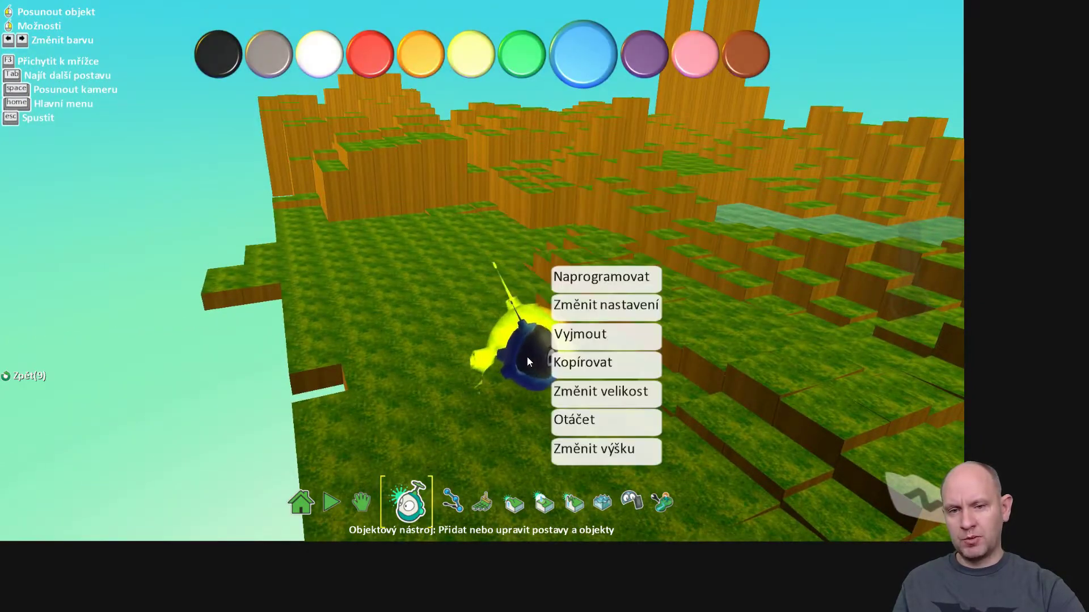
left_click(600, 277)
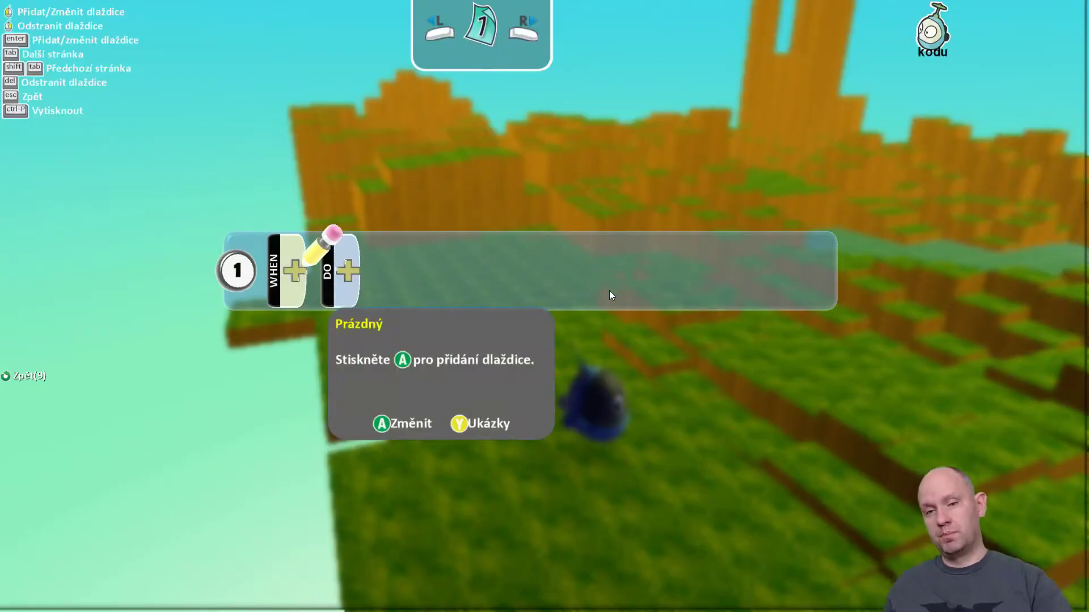
- Build rule 1 as WHEN klávesnice Šipky DO jdi so arrow keys steer Kodu
left_click(294, 276)
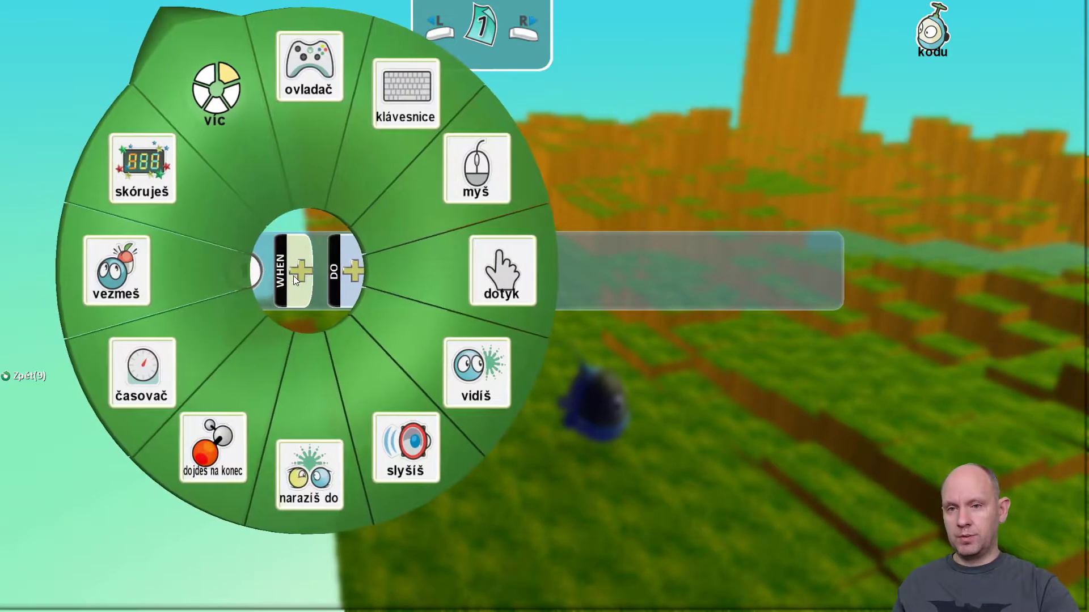
left_click(425, 93)
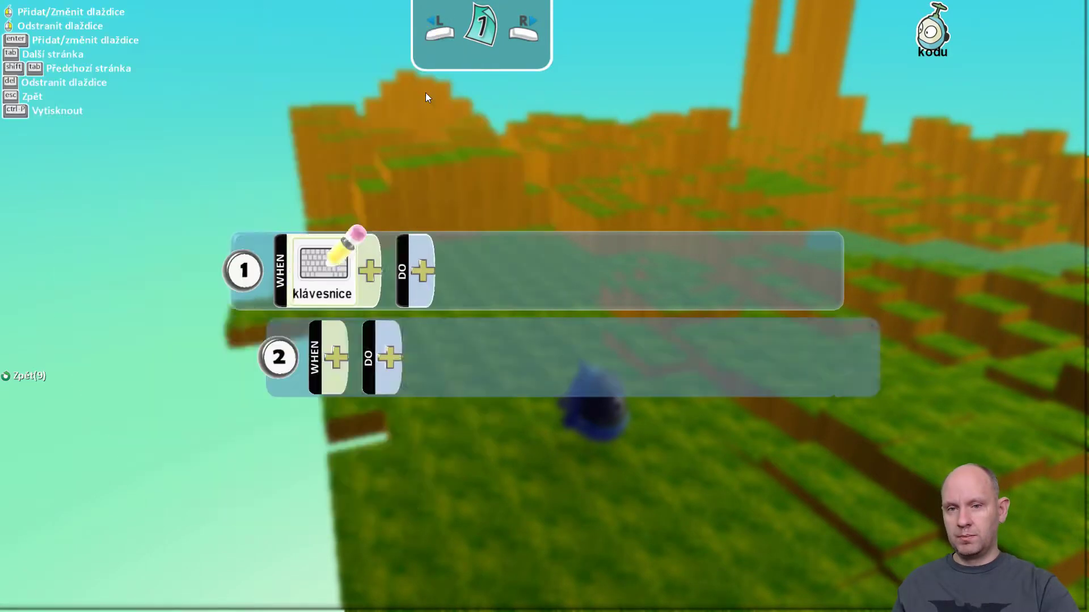
left_click(363, 273)
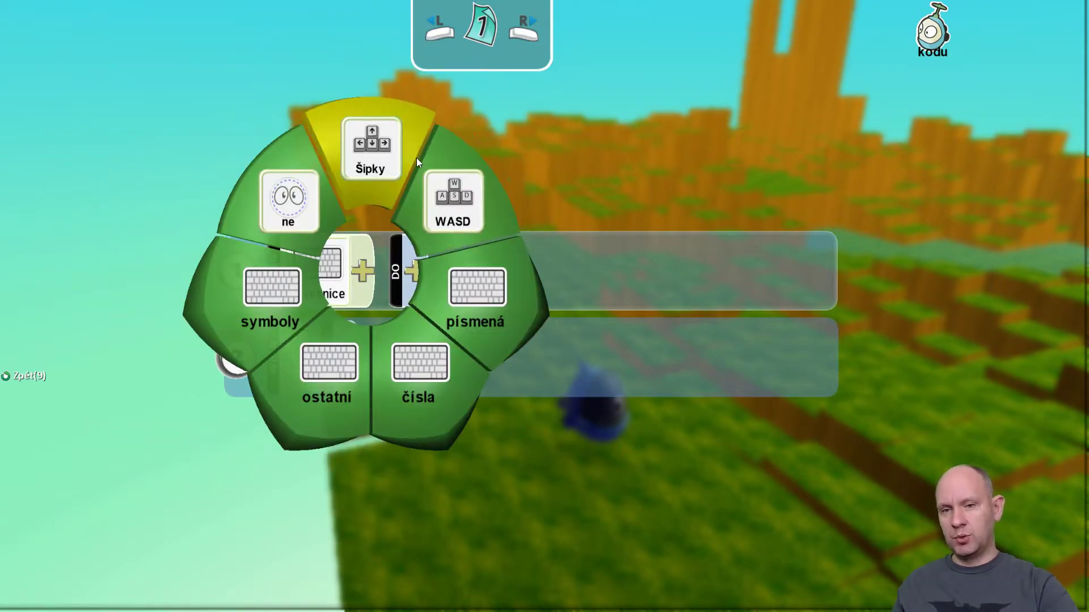
left_click(396, 154)
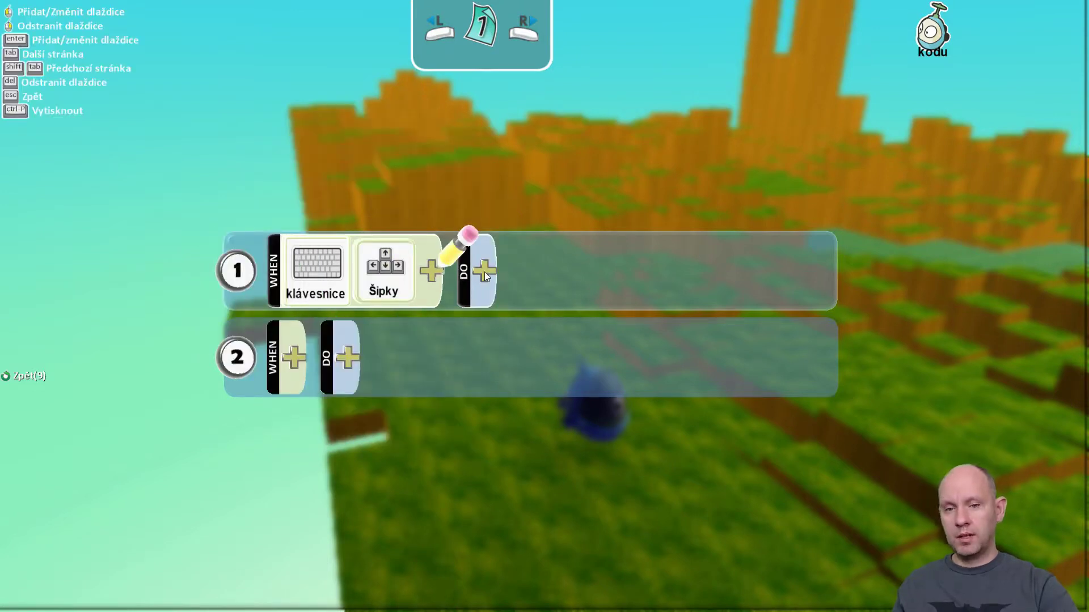
left_click(485, 271)
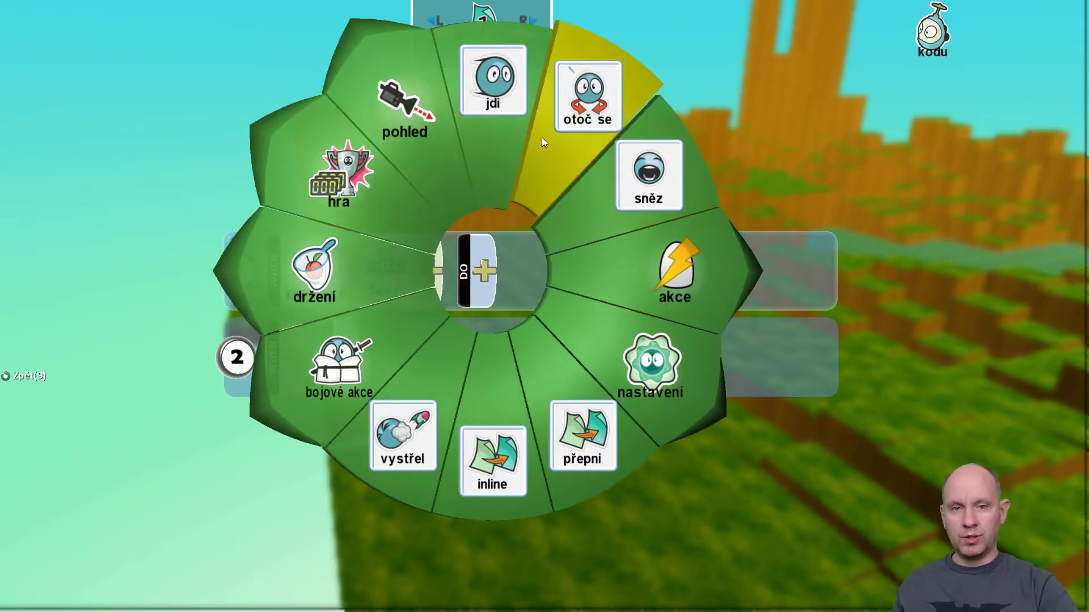
left_click(485, 96)
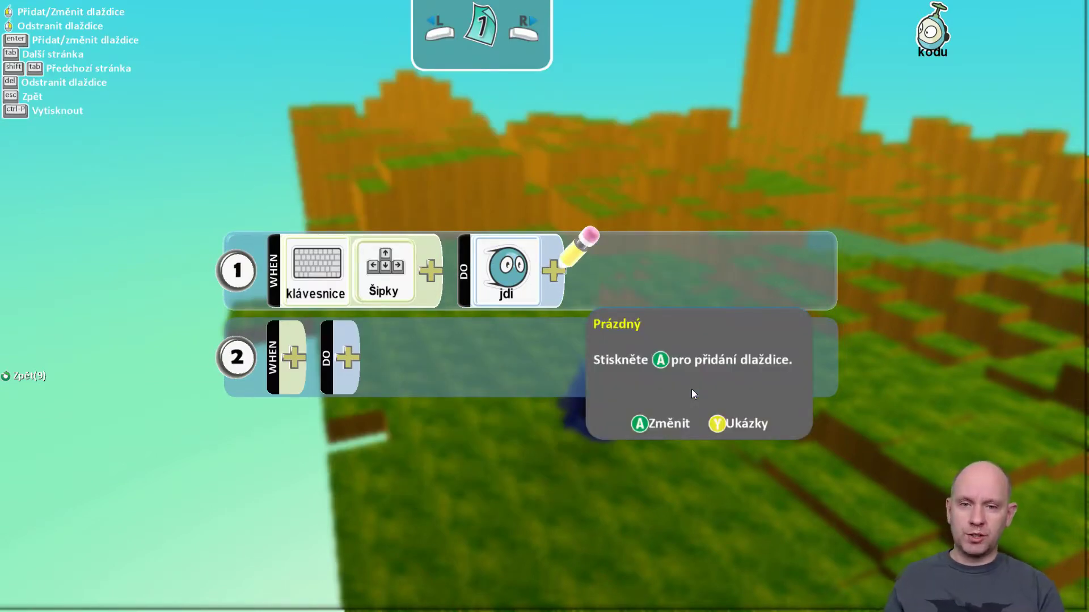
- Leave the programmer, nudge Kodu slightly, and test-drive it before returning to edit mode
key("Escape")
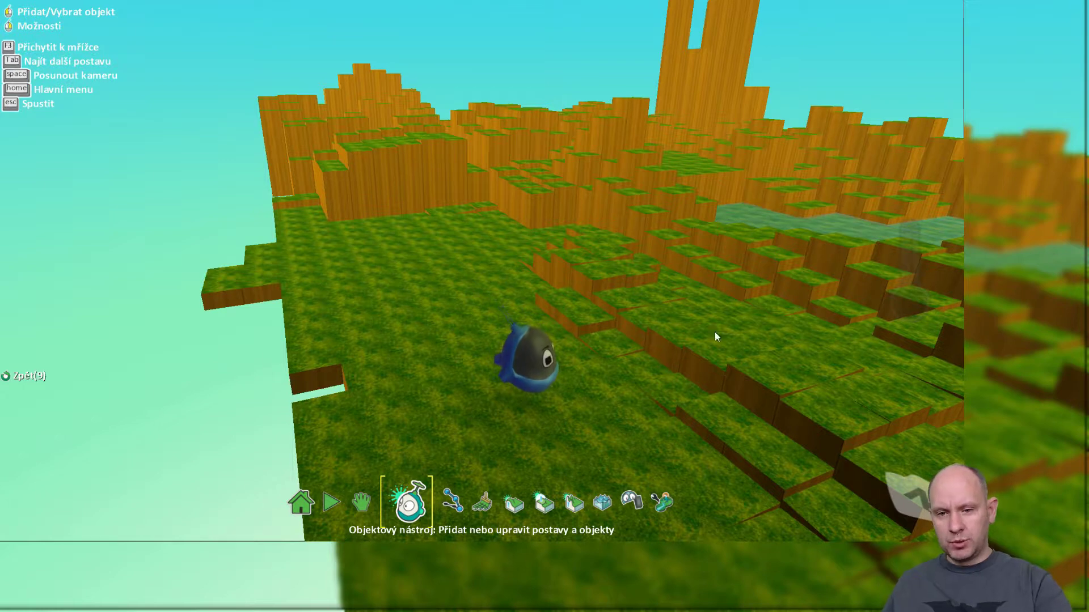
left_click_drag(528, 360, 524, 351)
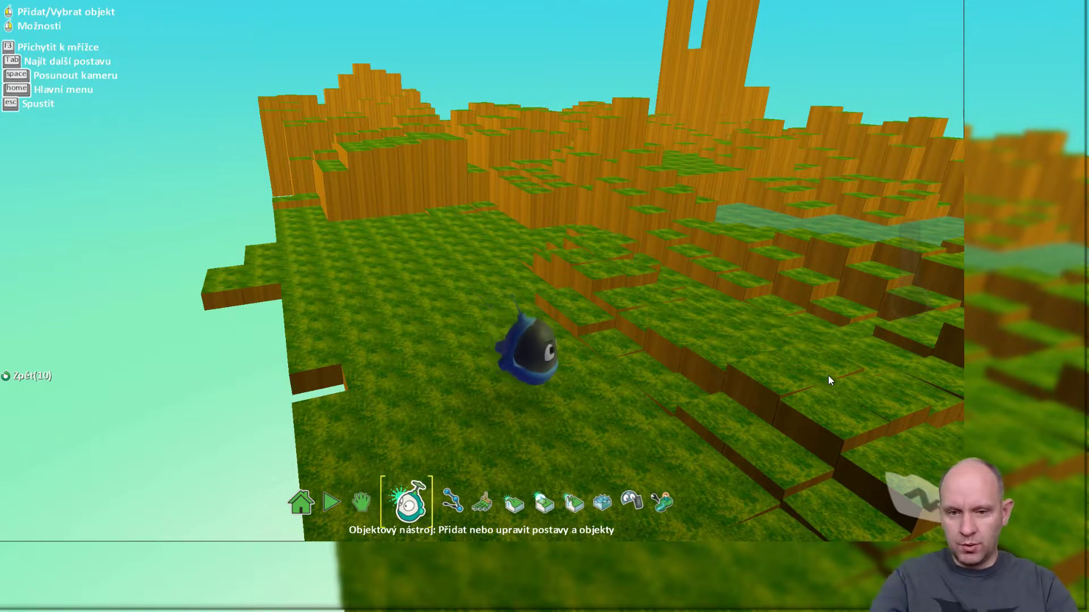
key("Escape")
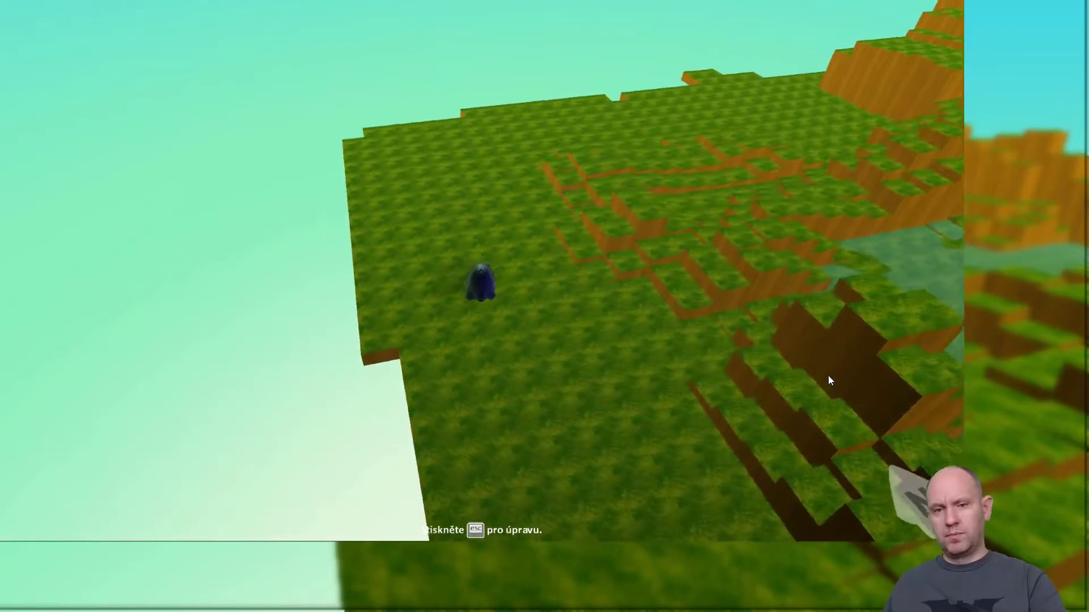
key("Escape")
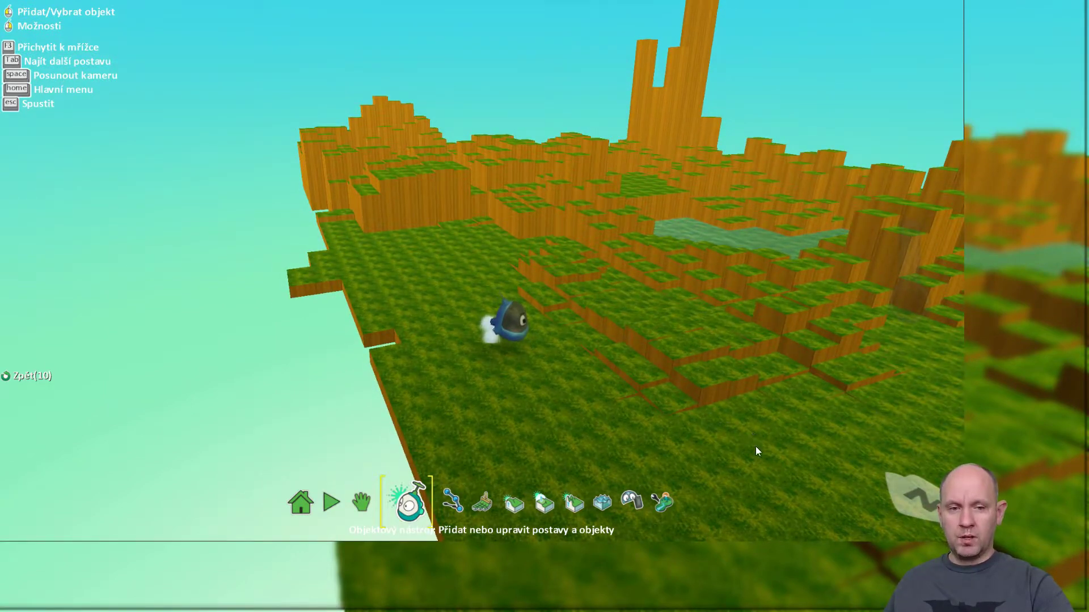
- Place a red apple (jablko) on the grass to the lower right of Kodu
left_click(757, 451)
left_click(650, 230)
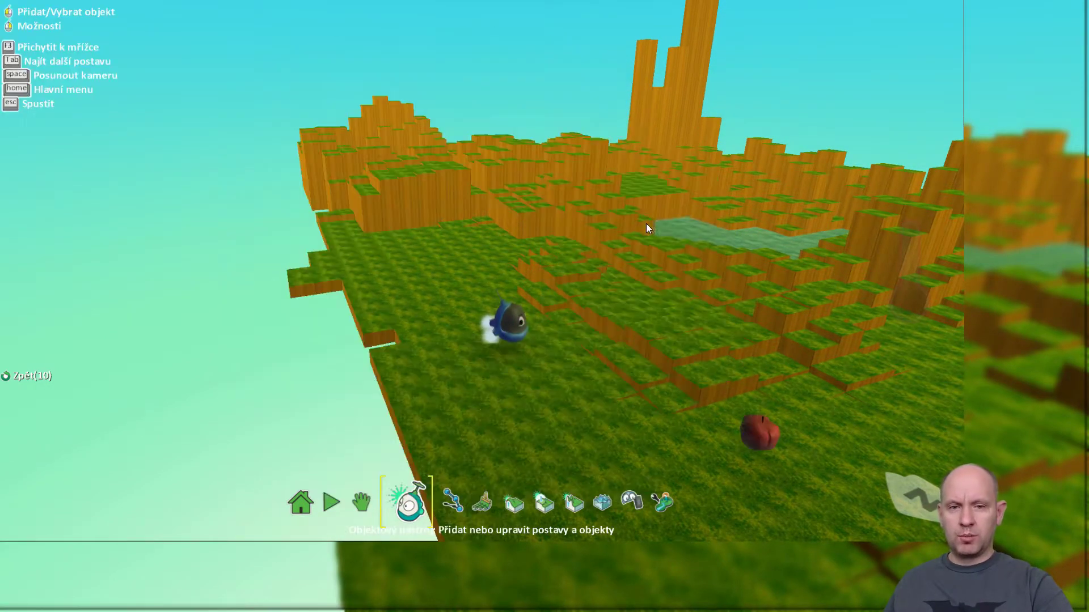
mouse_move(768, 441)
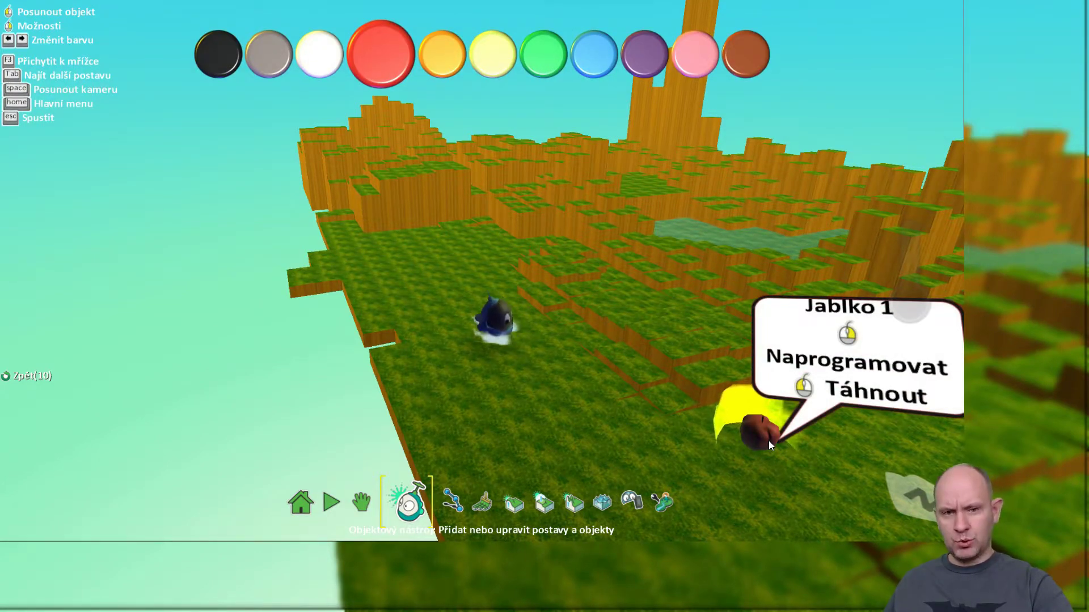
- Open the apple's programming page, browse its WHEN conditions, and close it unchanged
right_click(766, 439)
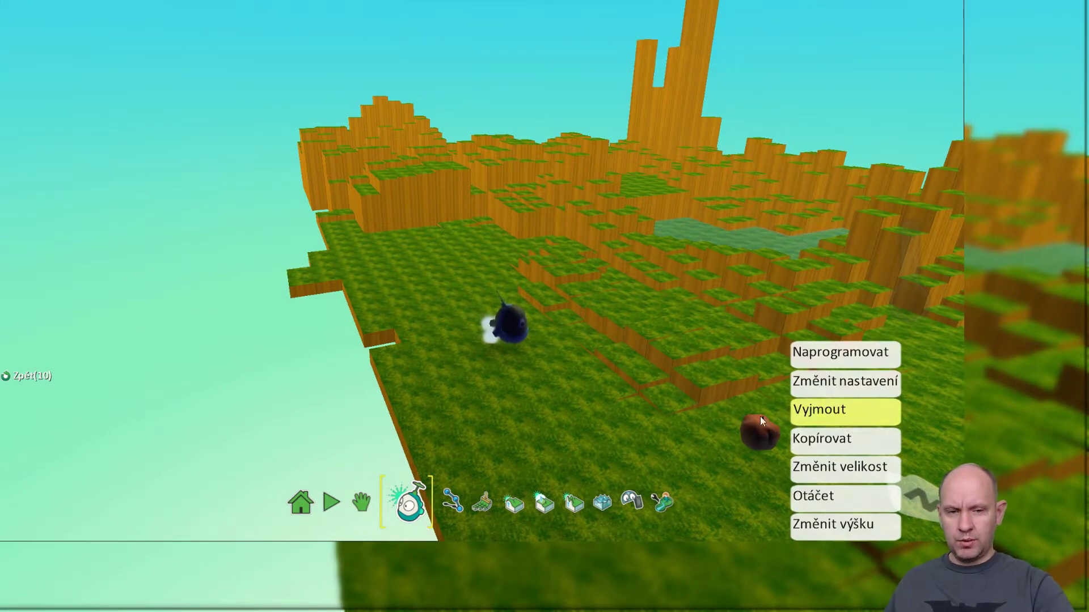
mouse_move(753, 427)
left_click(838, 358)
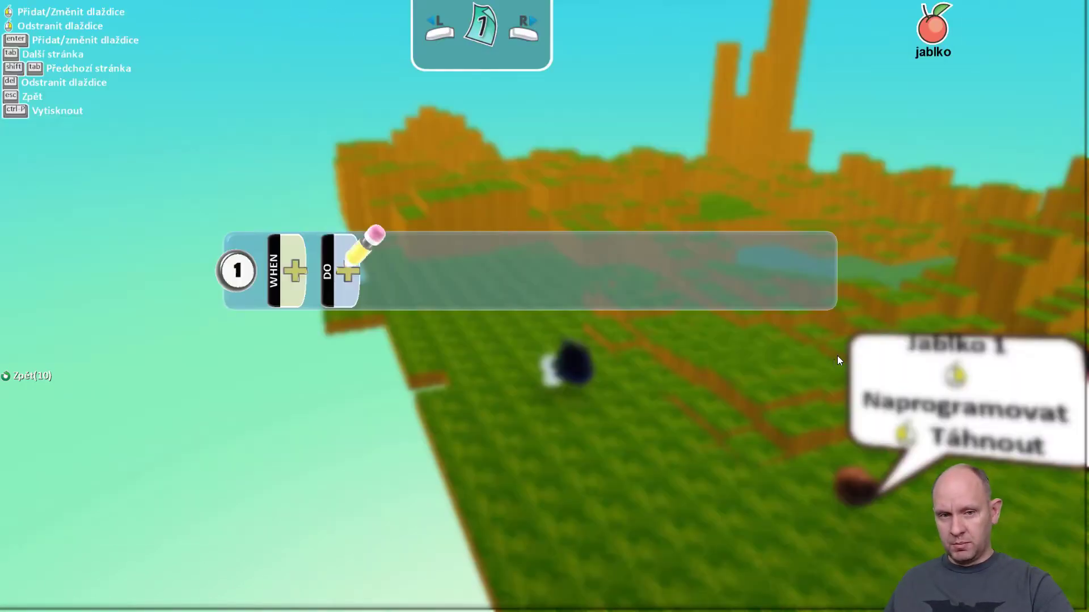
left_click(287, 269)
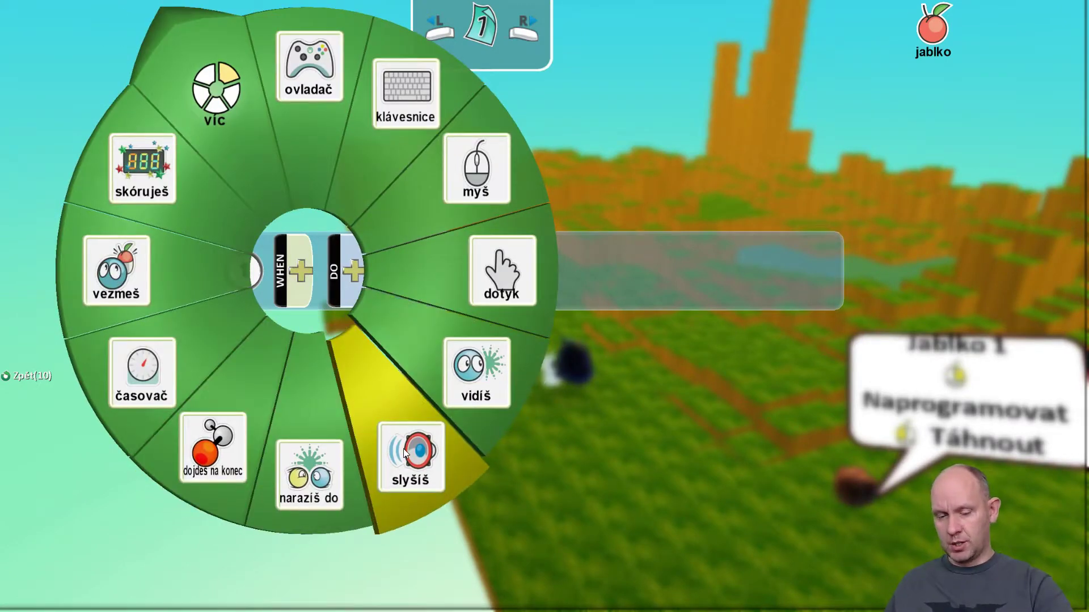
mouse_move(403, 448)
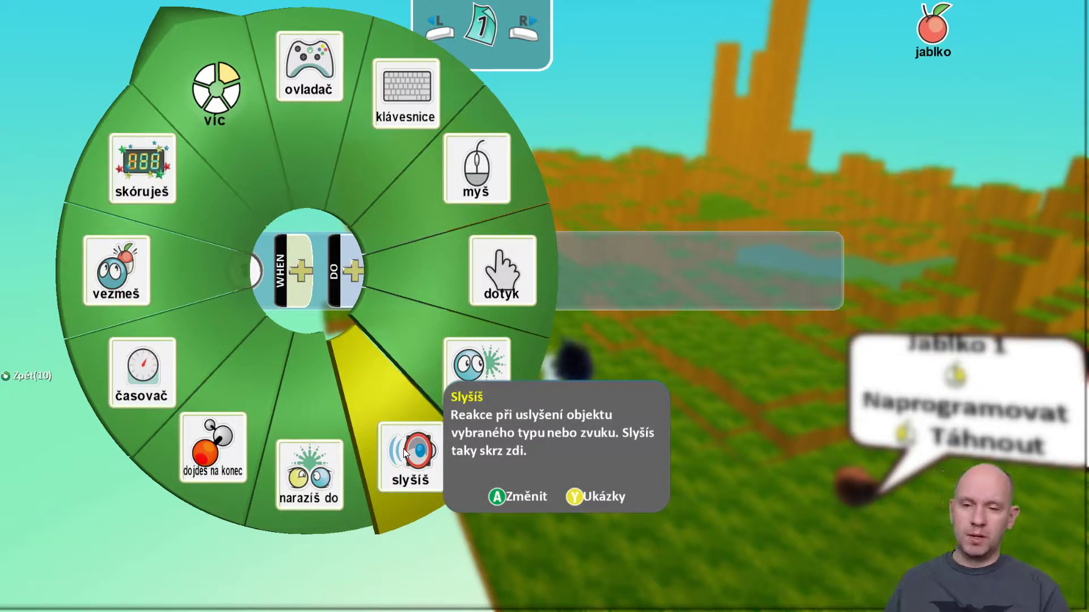
key("Escape")
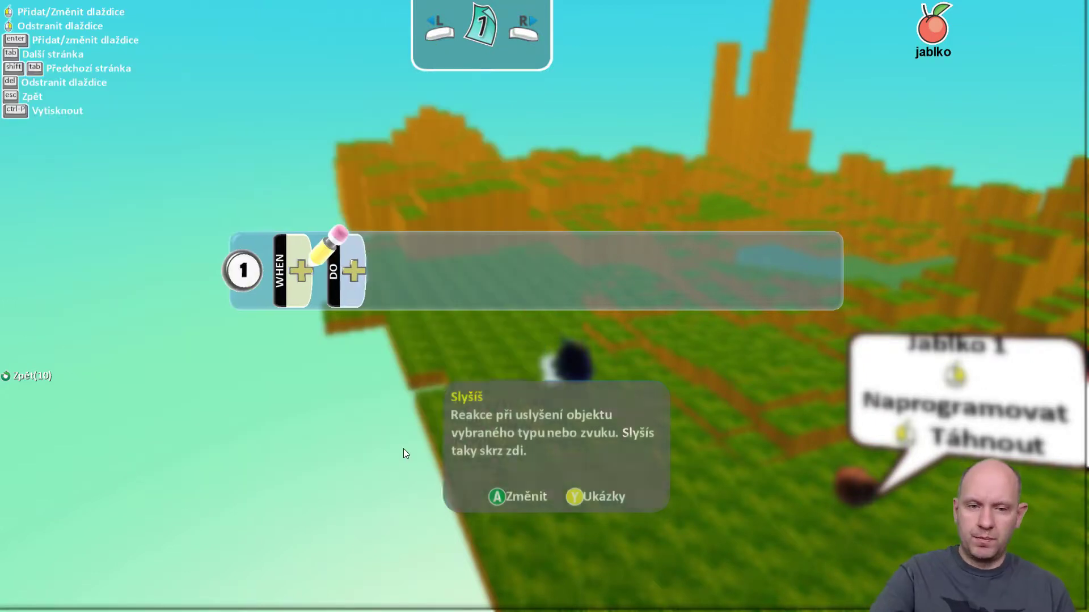
key("Escape")
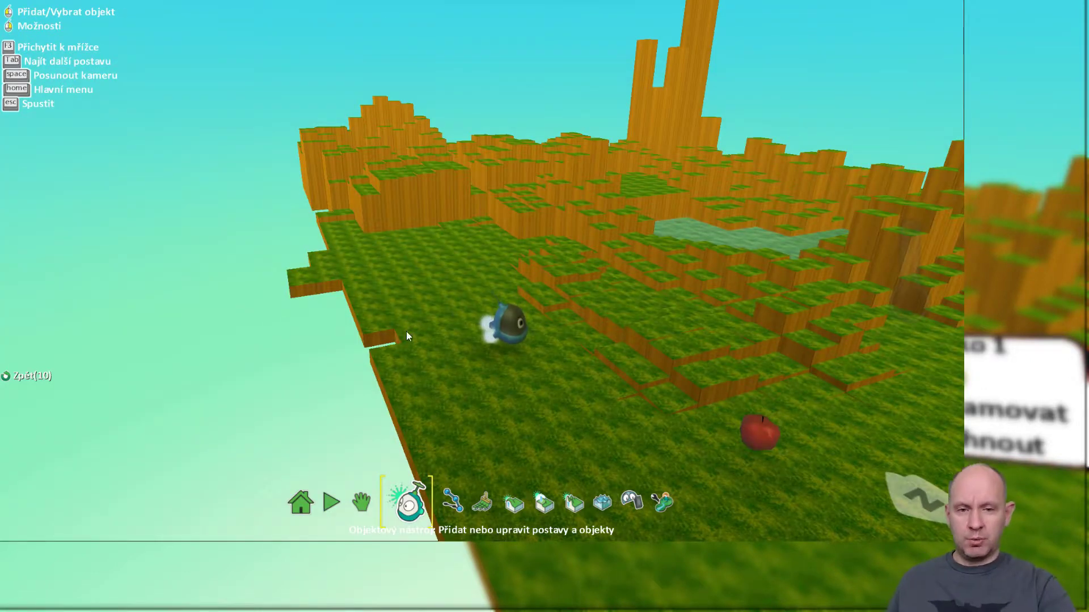
- Reopen Kodu's programming page and scroll down to rule 2
mouse_move(508, 321)
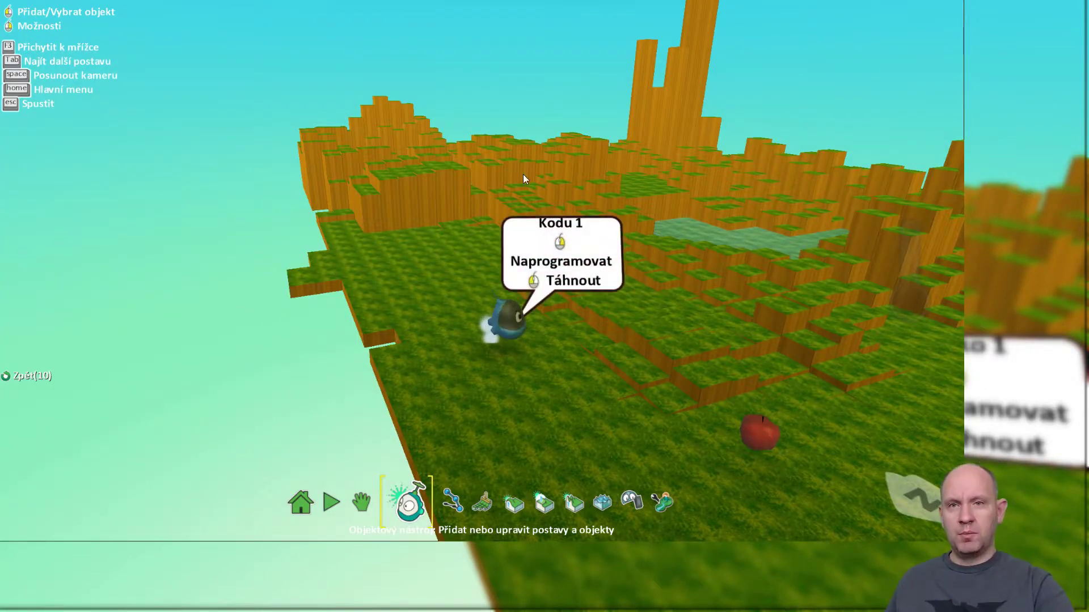
left_click(522, 322)
right_click(516, 316)
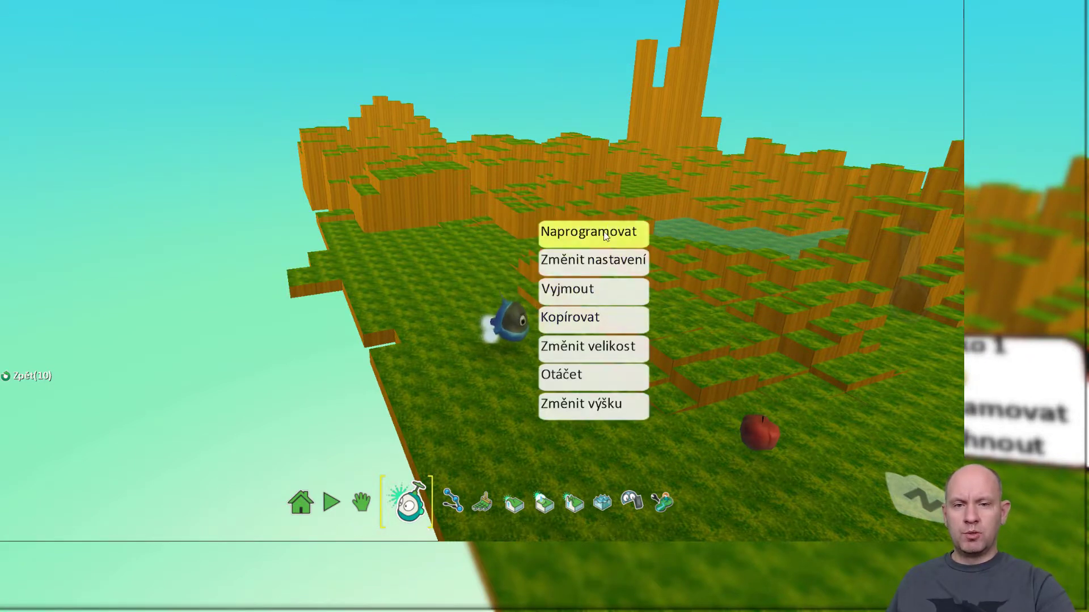
left_click(590, 231)
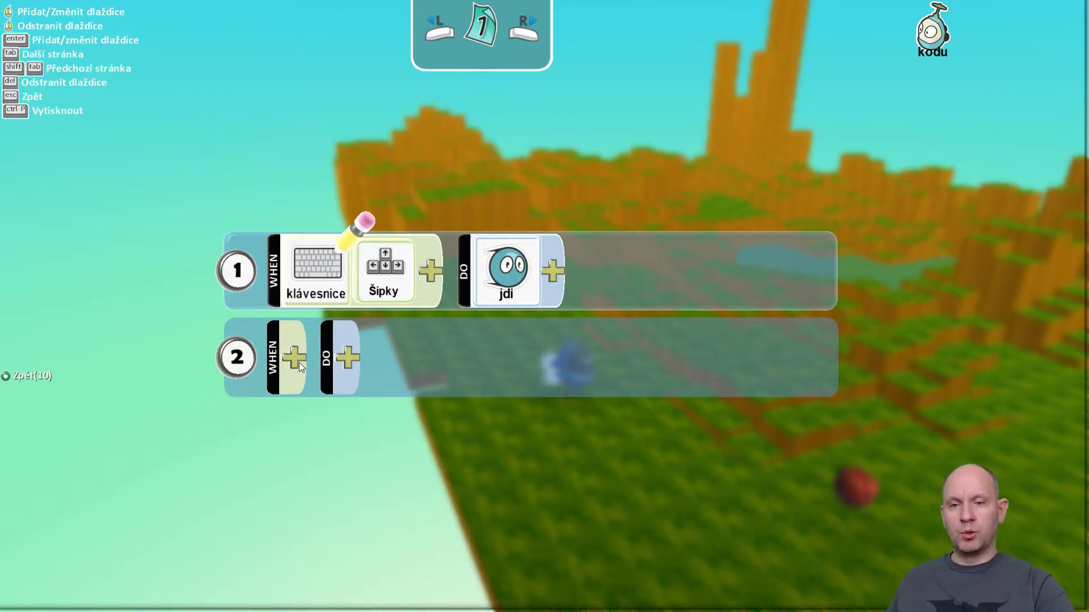
scroll(298, 364, "down", 1)
- Set rule 2 to WHEN narazíš do objekty jablko, DO sněz to
left_click(301, 271)
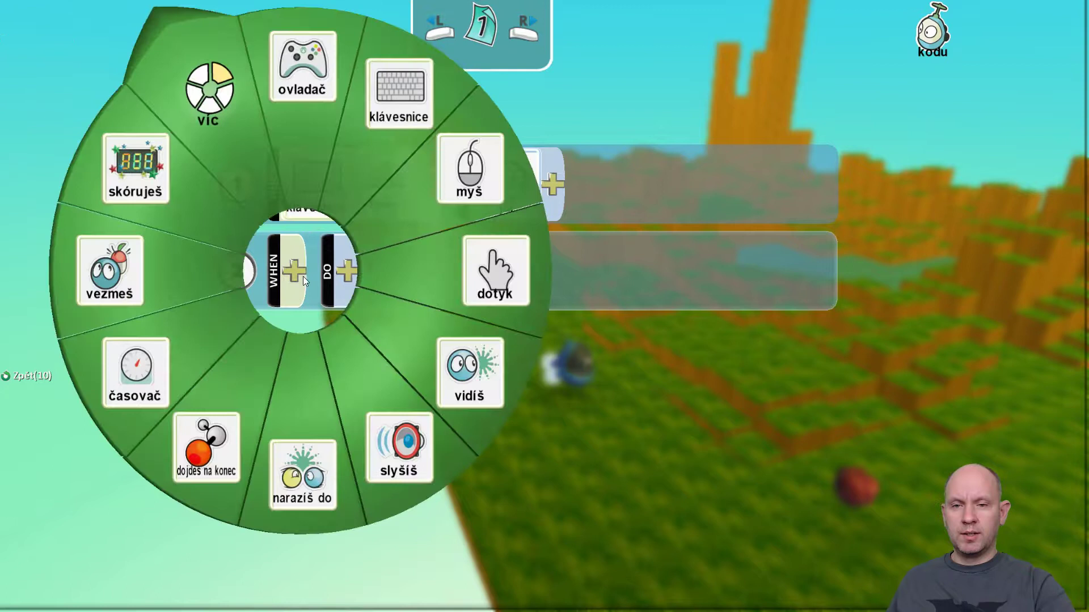
left_click(297, 447)
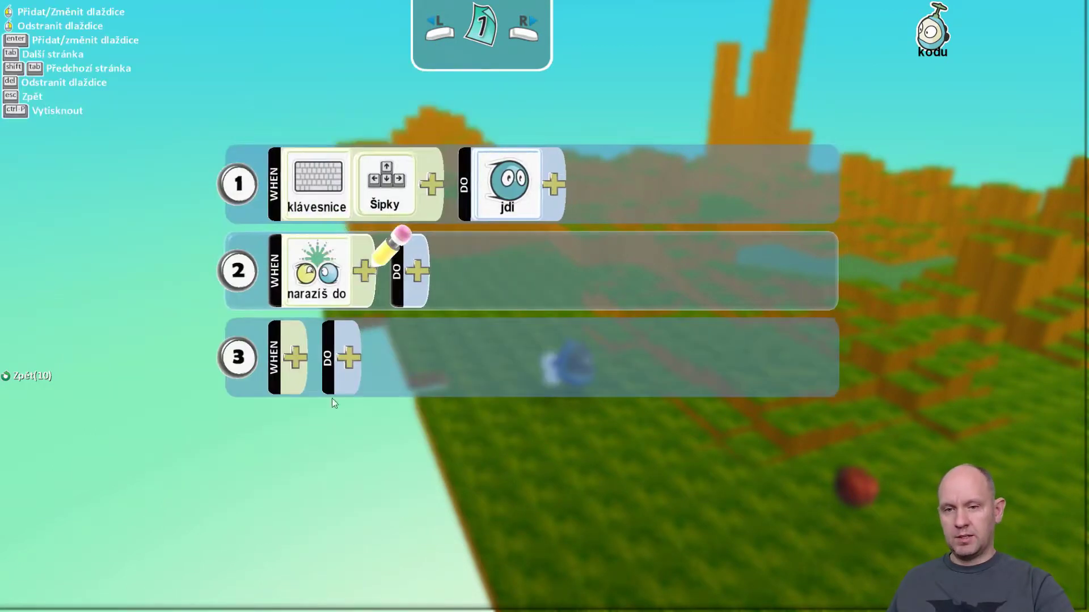
left_click(360, 277)
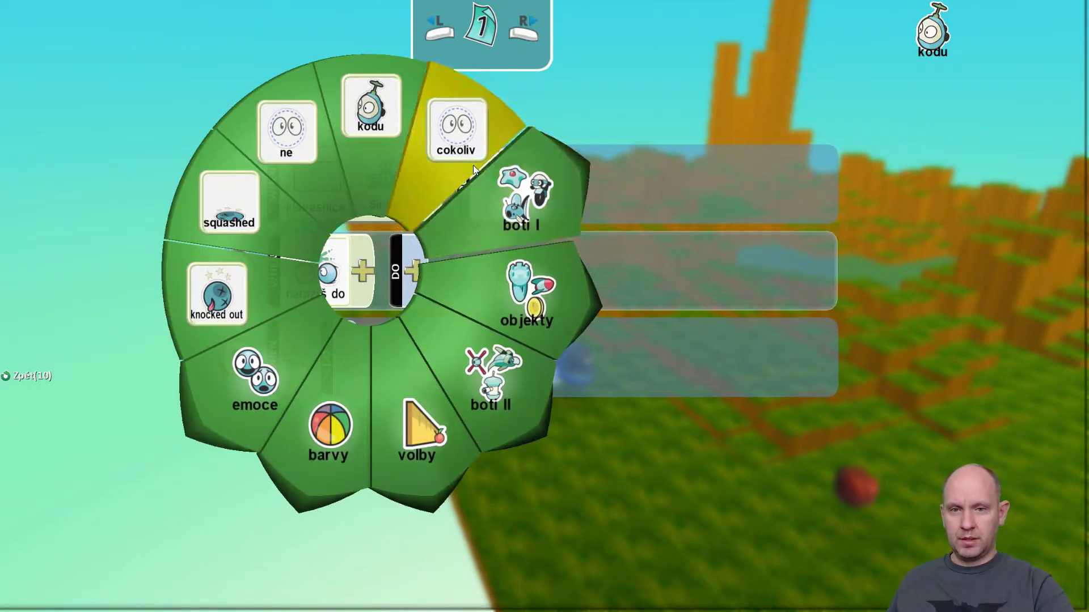
left_click(545, 298)
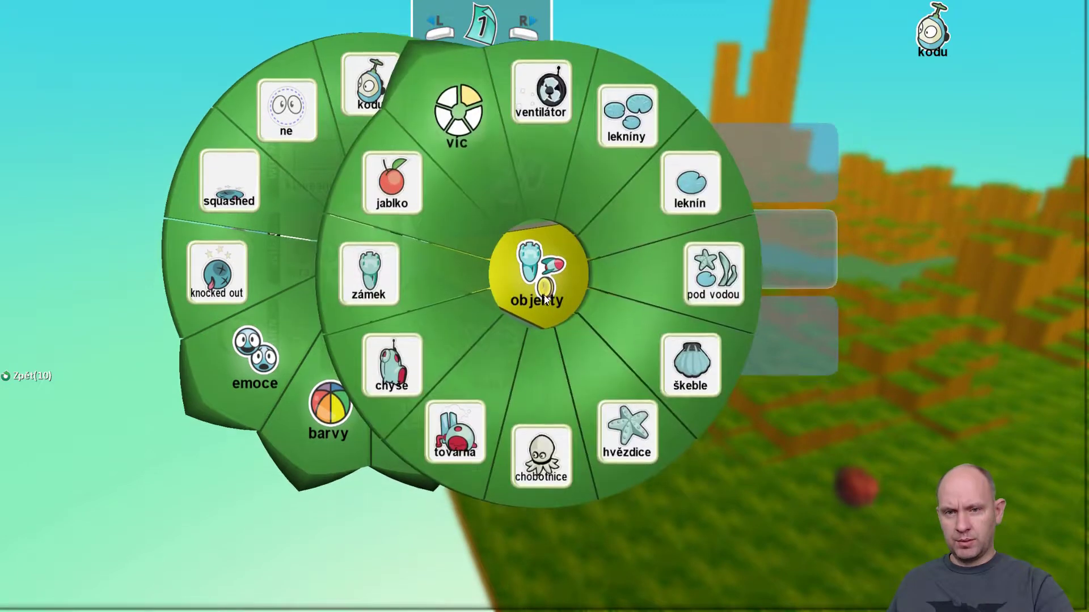
left_click(389, 175)
left_click(487, 274)
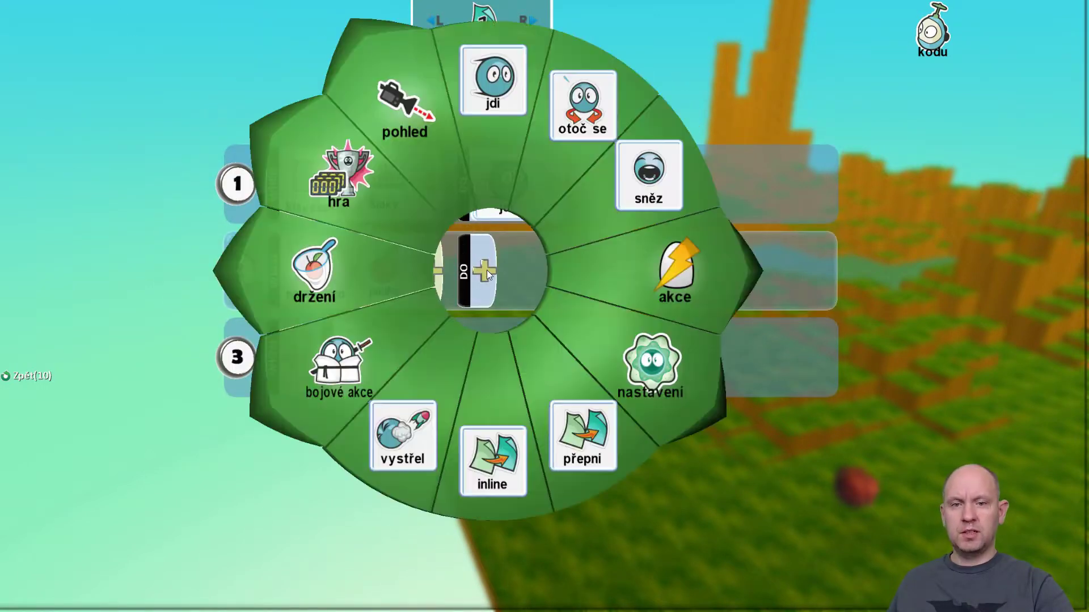
left_click(618, 192)
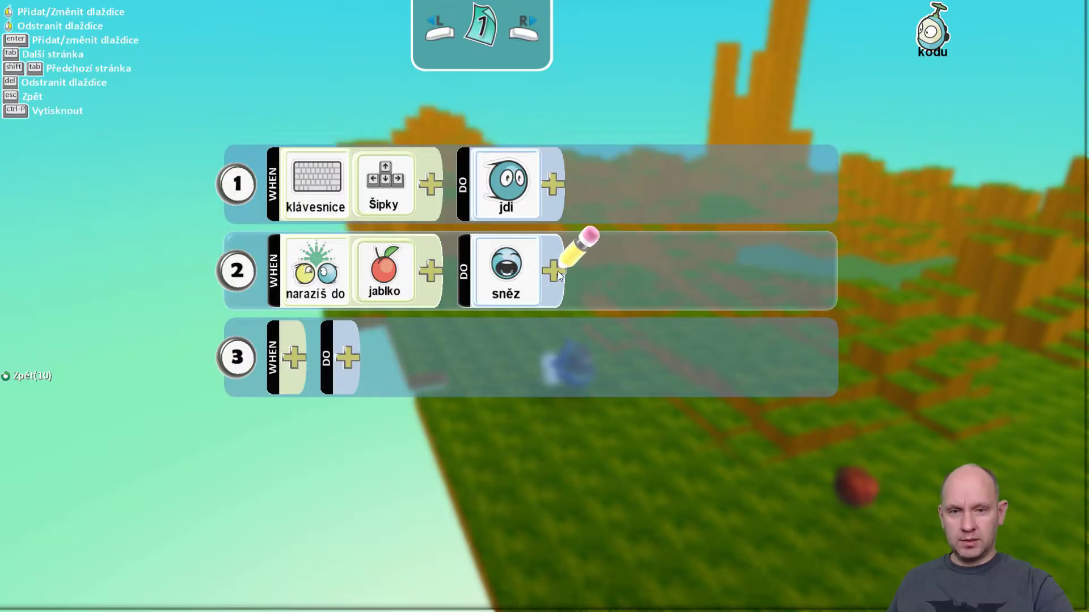
left_click(557, 274)
left_click(601, 318)
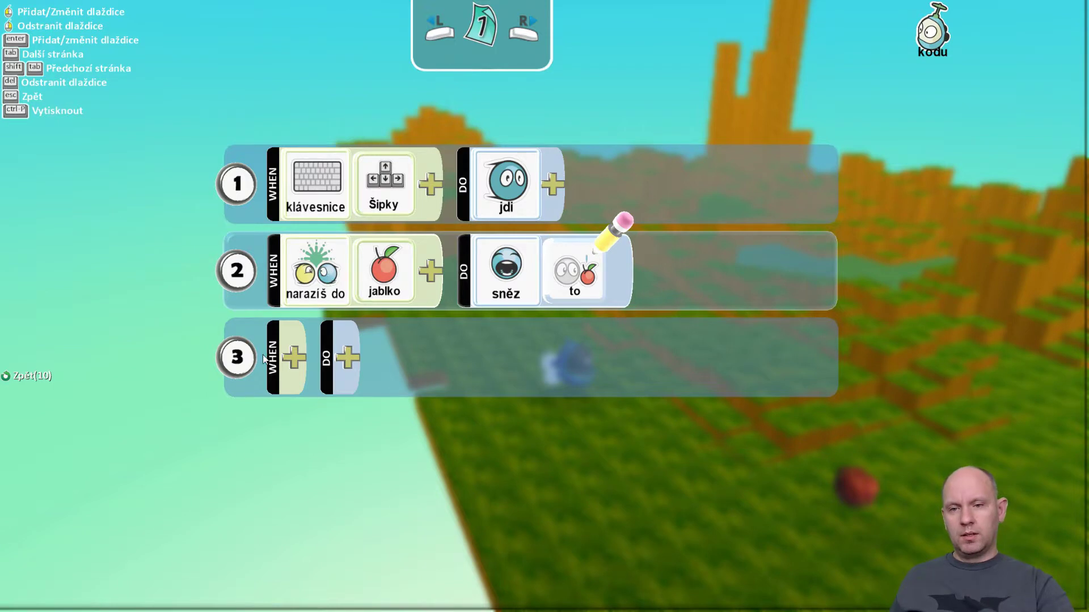
key("Escape")
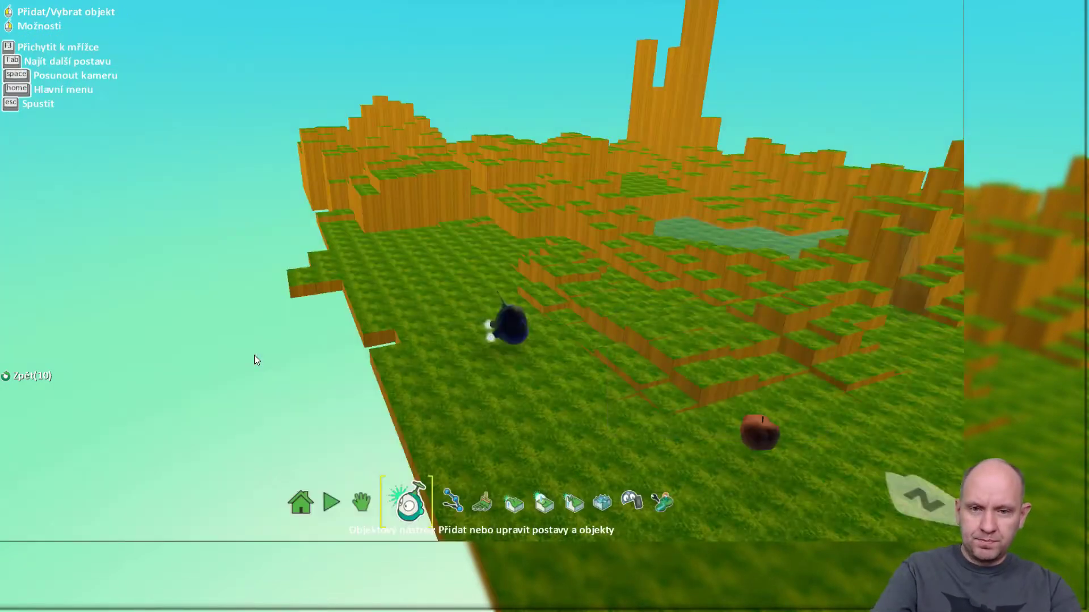
key("Escape")
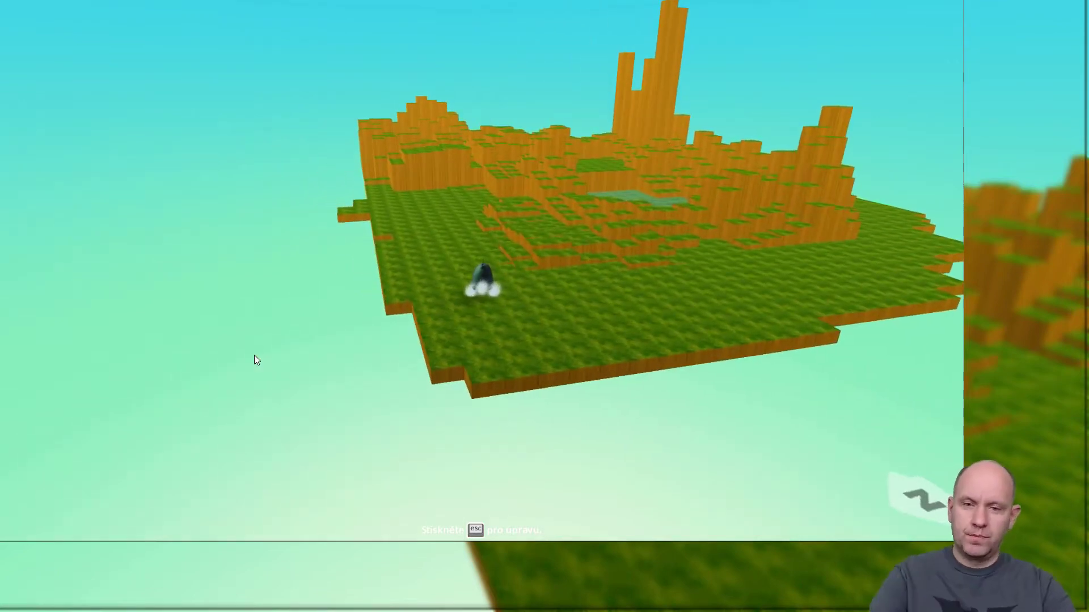
key("Escape")
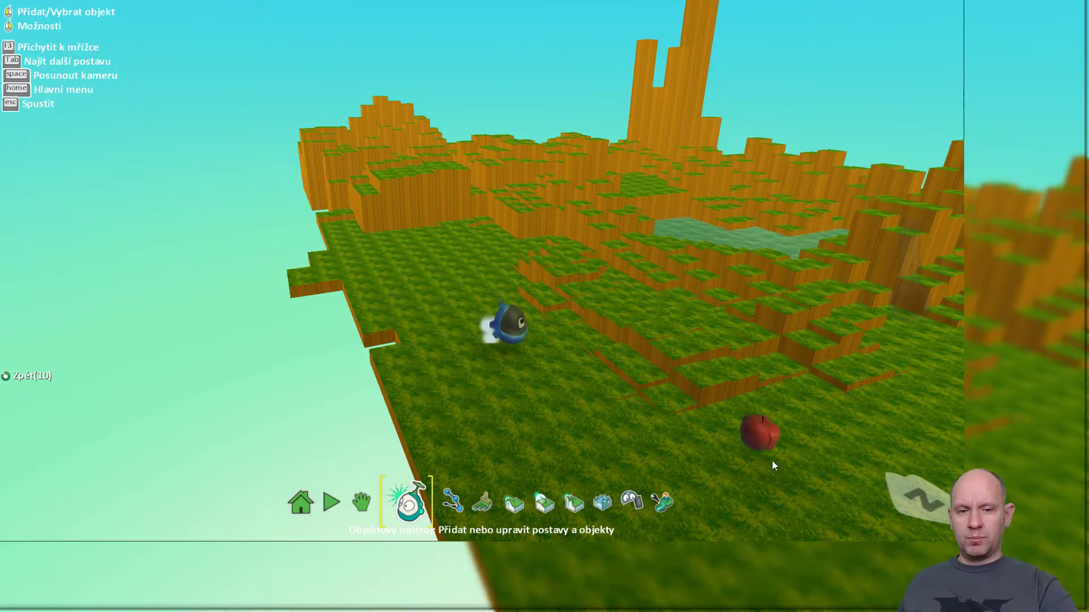
- Copy the apple, paste several copies around the grass, then start a test run
right_click(753, 437)
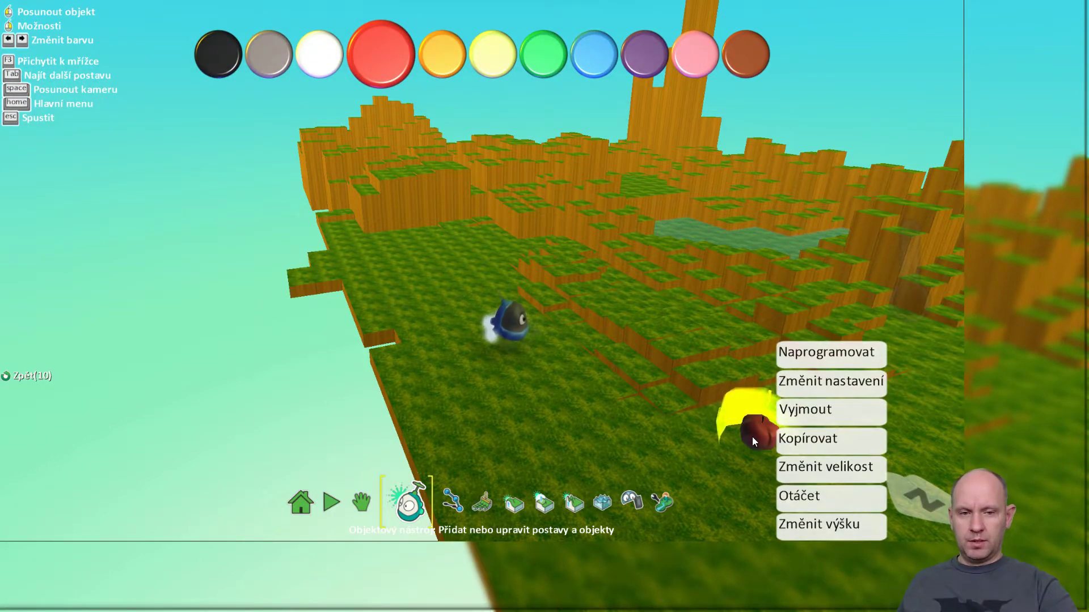
left_click(806, 447)
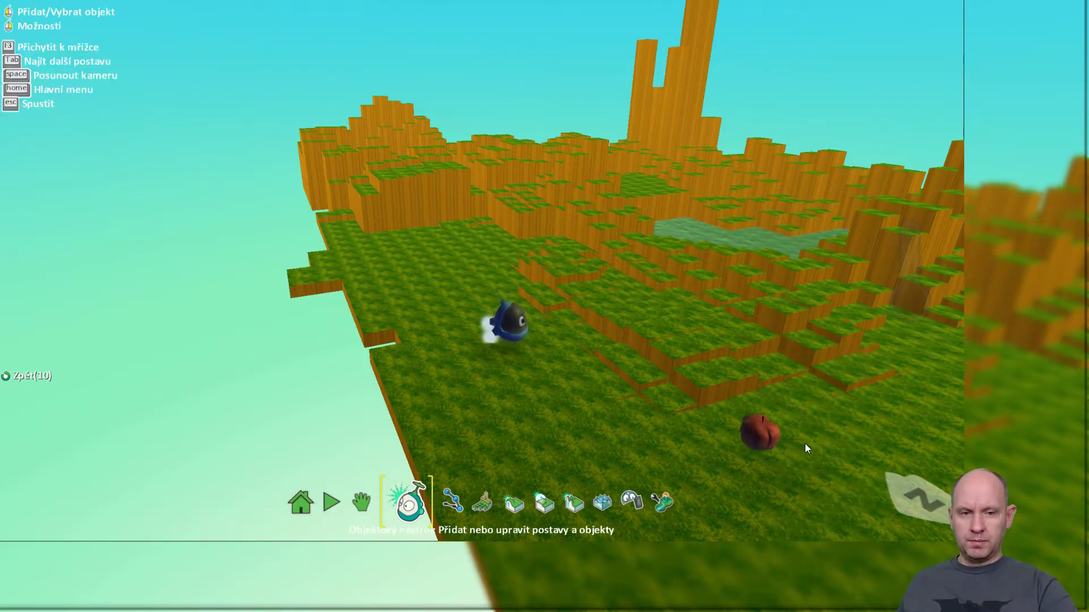
right_click(764, 508)
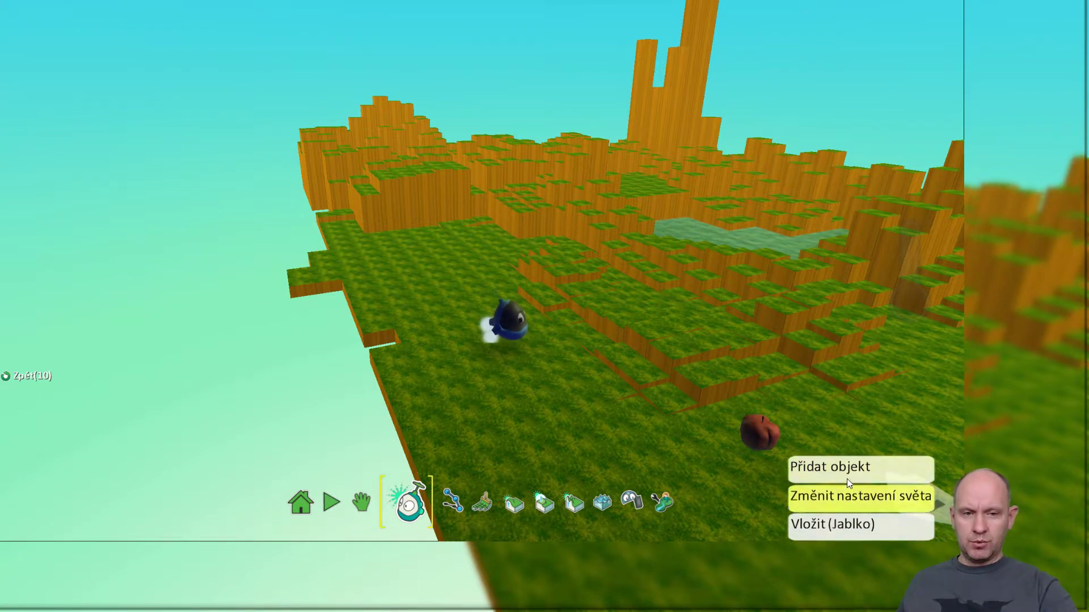
left_click(840, 528)
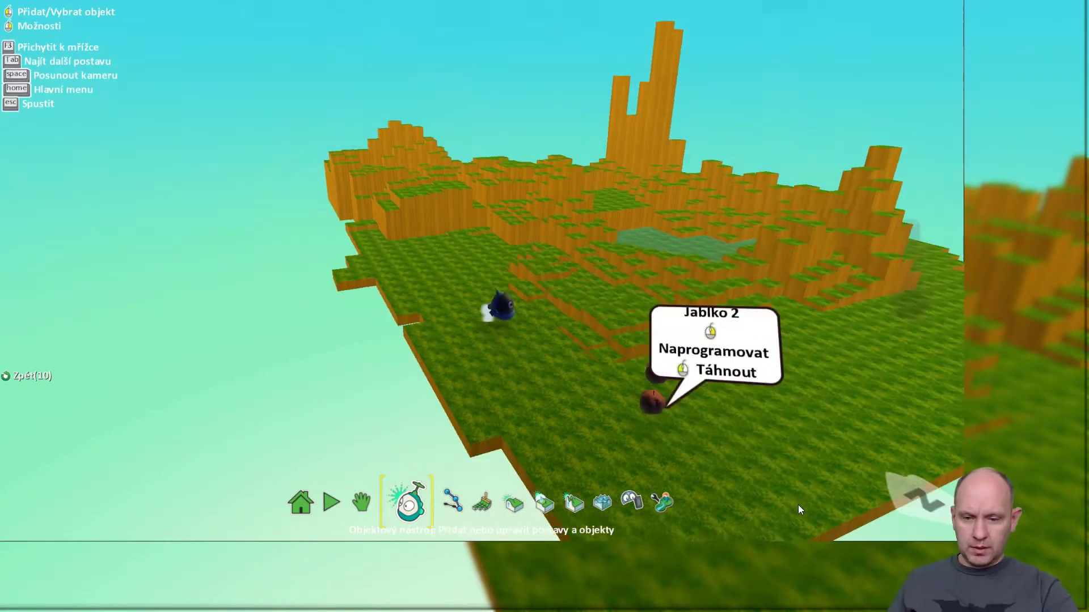
key("ctrl+v")
key("ctrl+v")
key("ctrl+v")
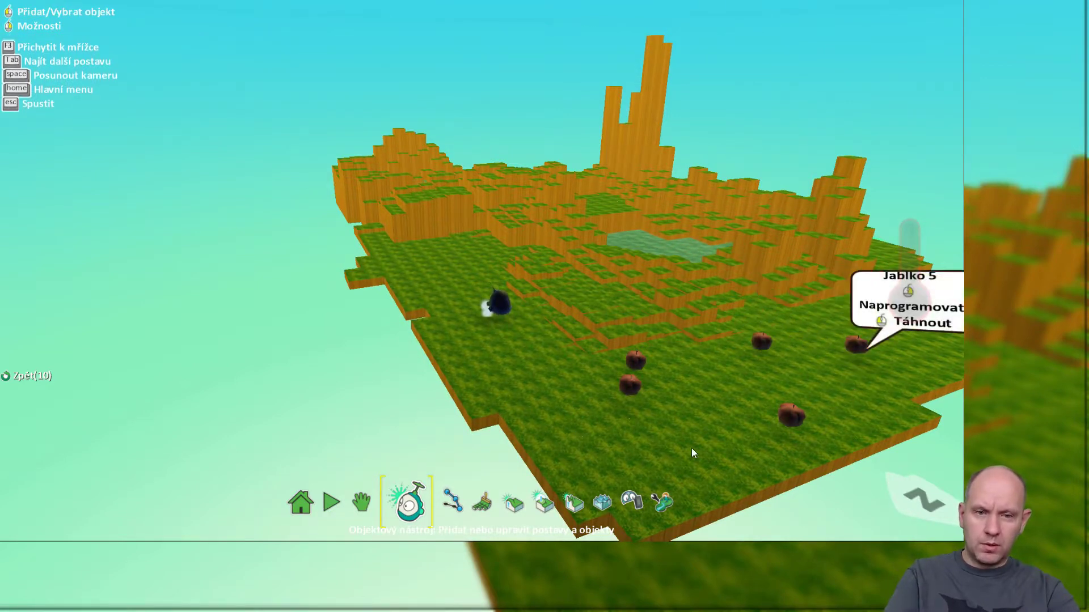
key("ctrl+v")
key("ctrl+v")
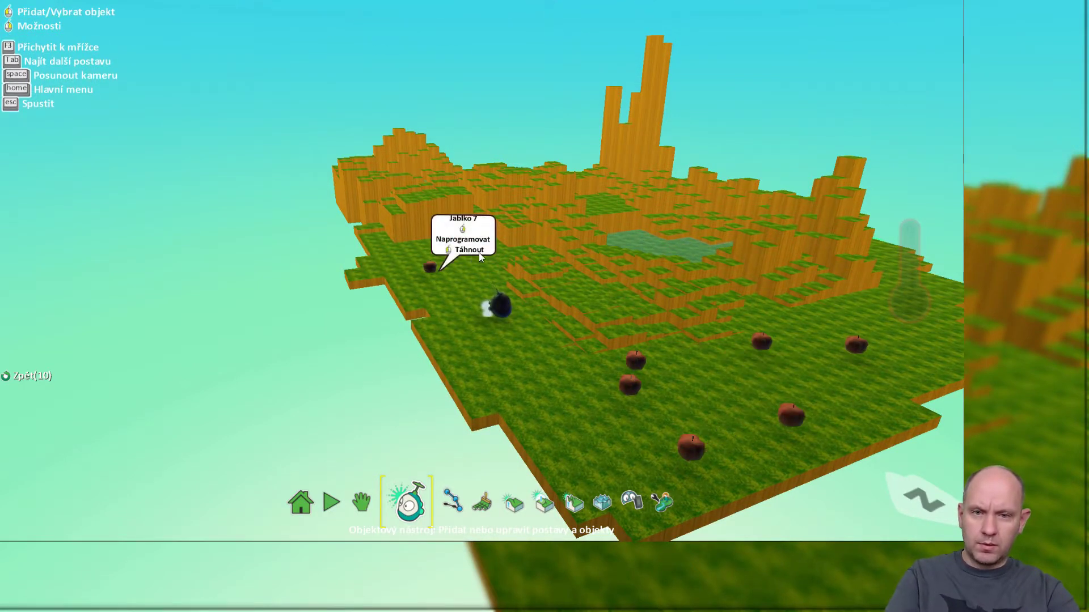
key("ctrl+v")
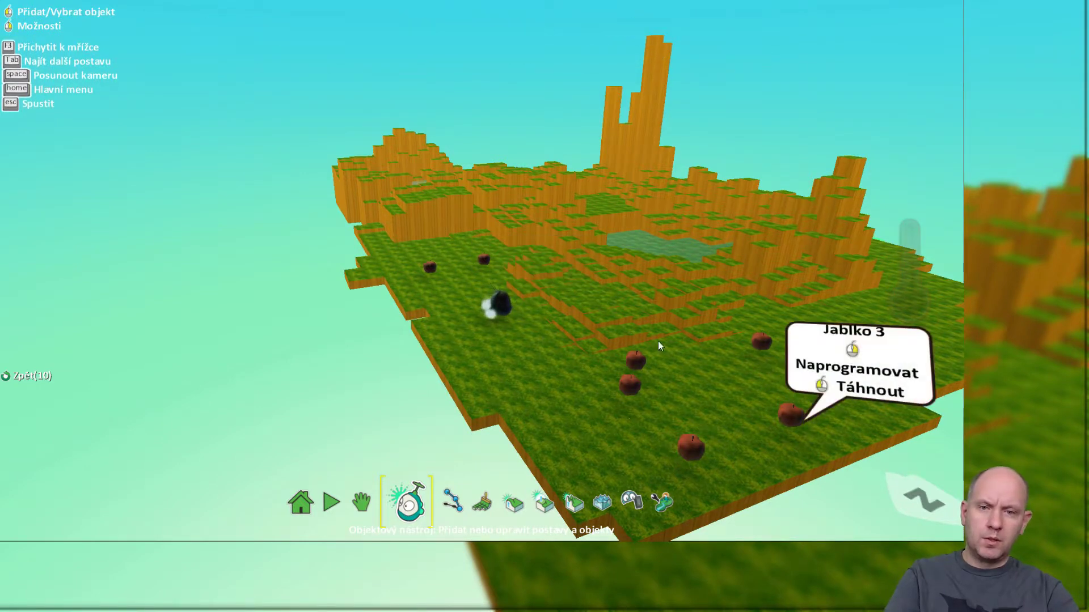
left_click(570, 430)
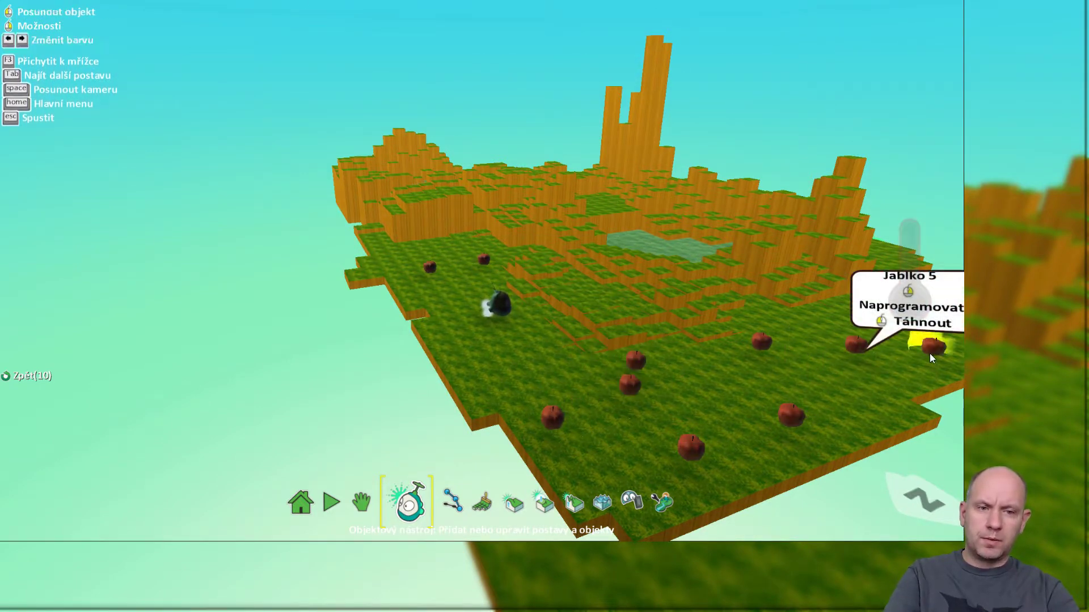
key("Escape")
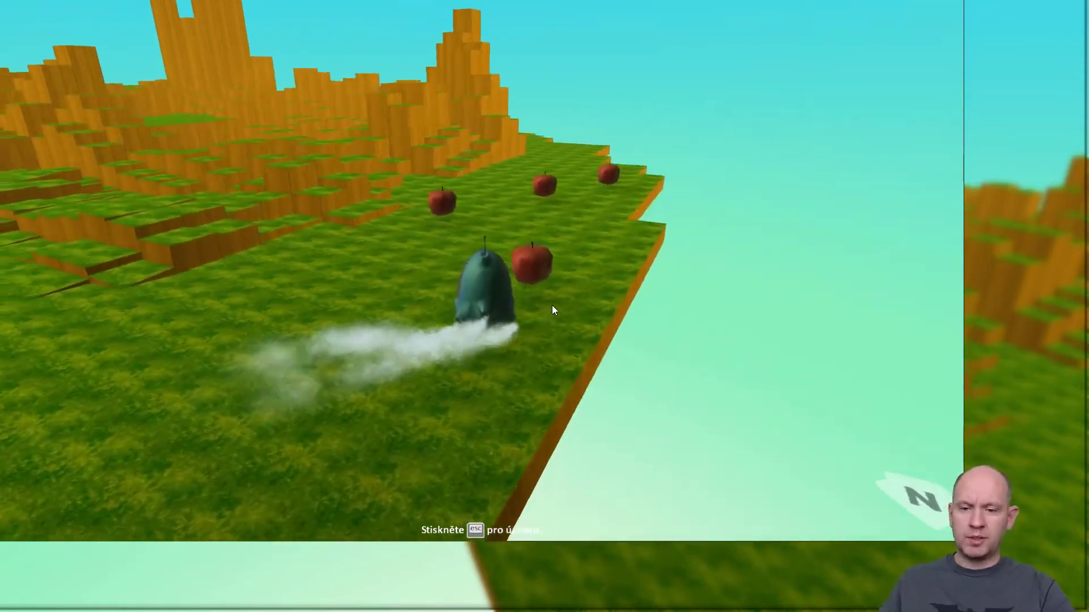
- Stop the apple-collecting test run with Esc
key("Escape")
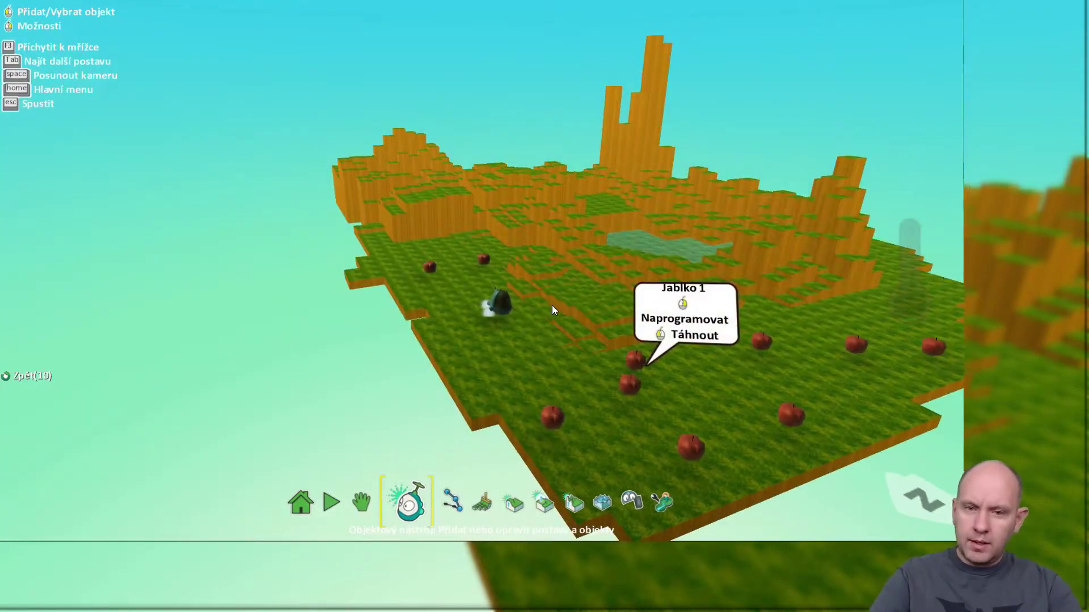
- Zoom in on Kodu and bring up its options menu for programming
key("Escape")
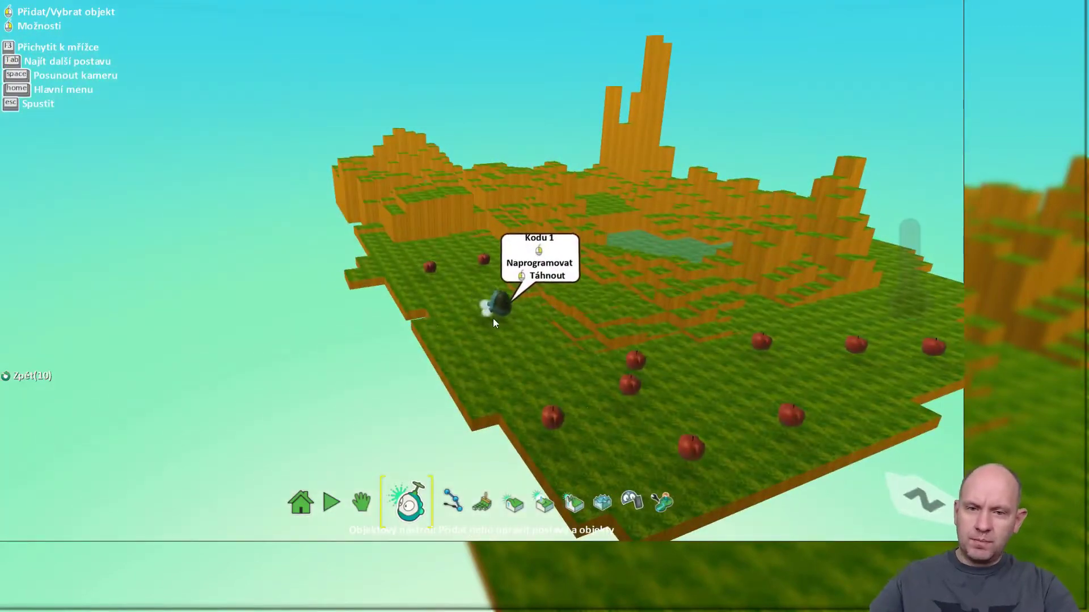
right_click(501, 301)
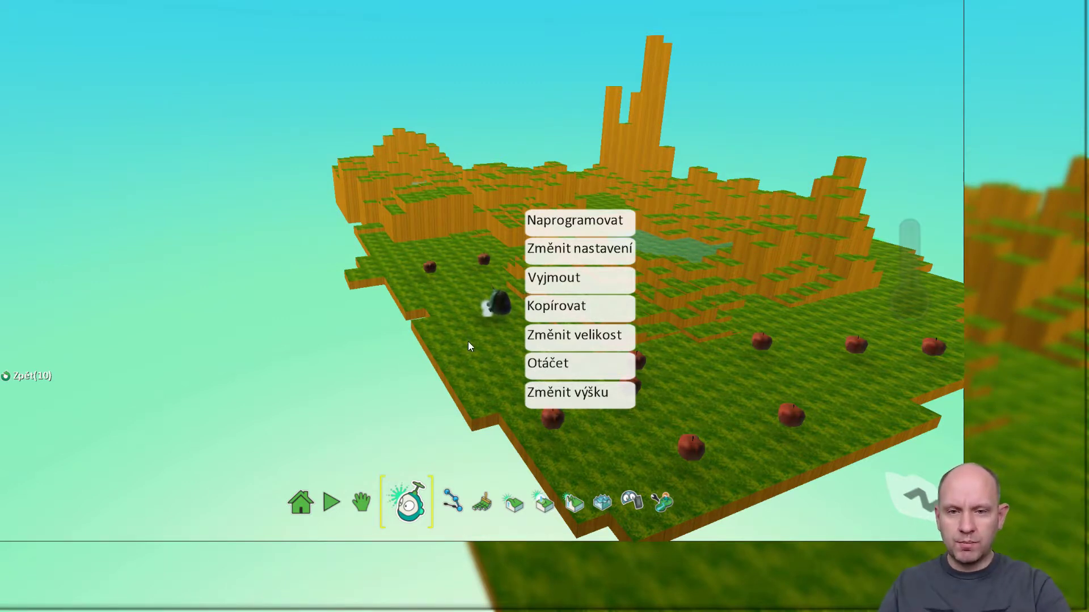
left_click(509, 335)
scroll(505, 297, "up", 3)
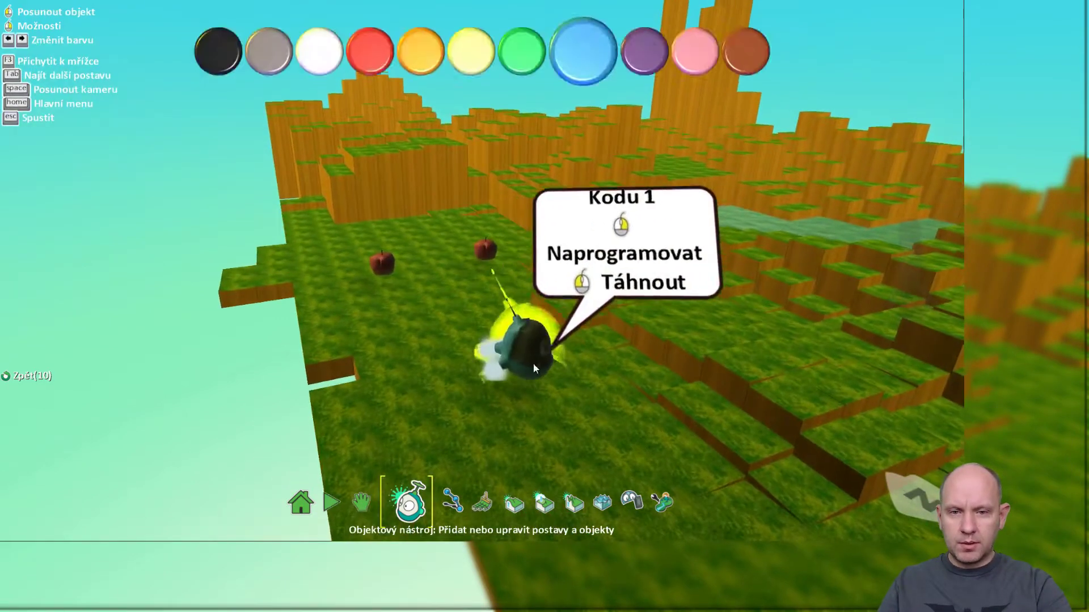
left_click(362, 505)
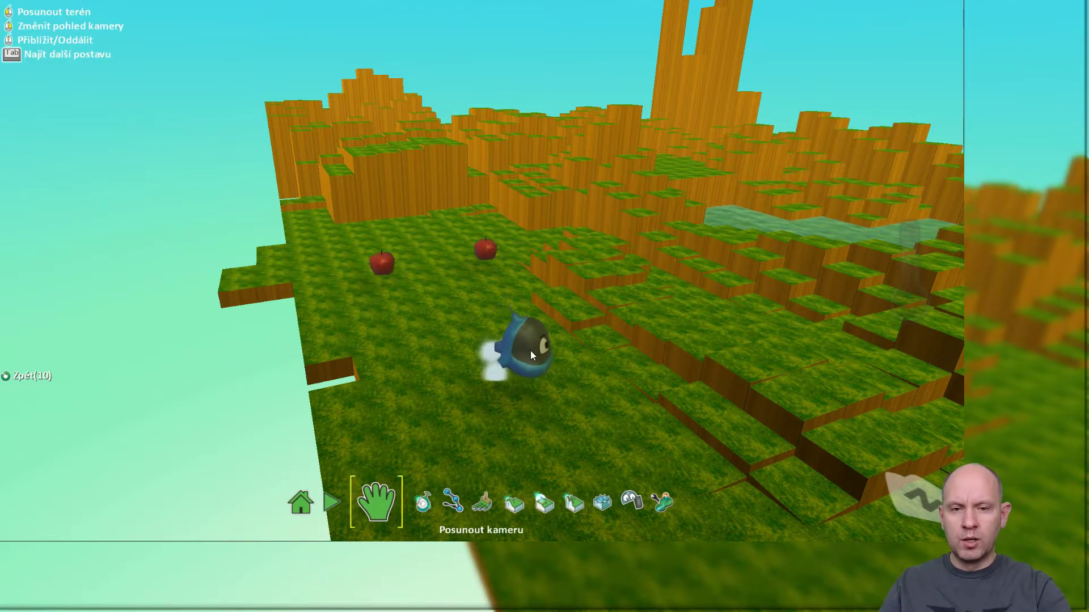
left_click(421, 504)
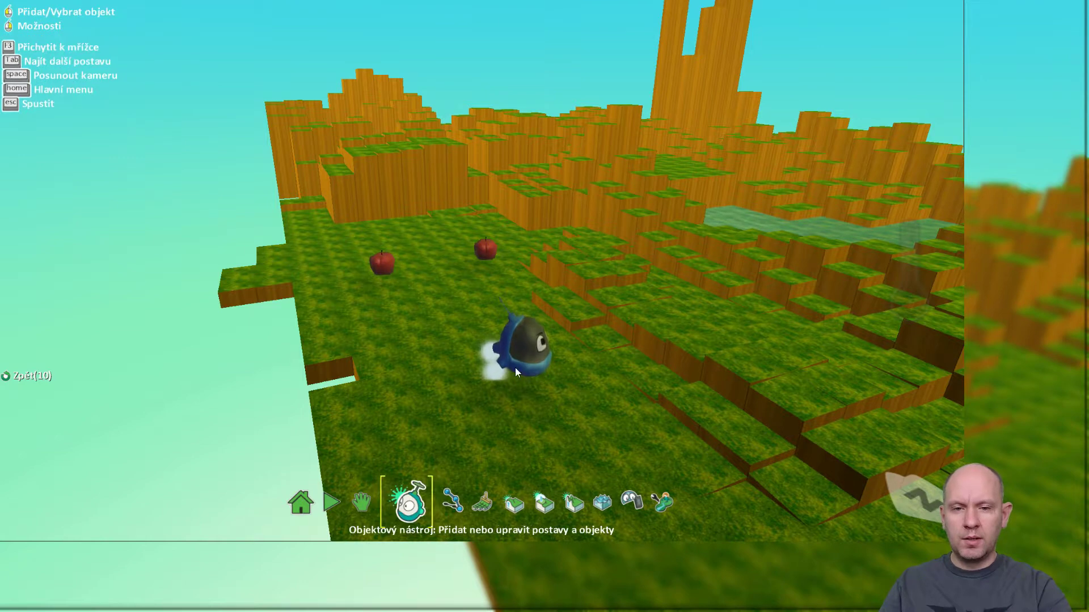
right_click(527, 346)
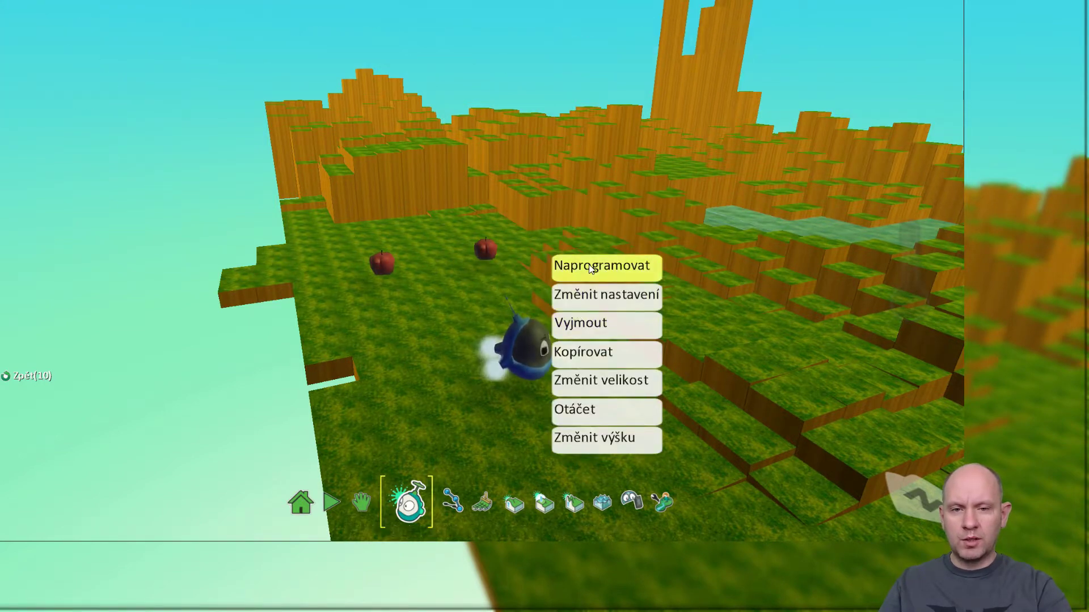
- Make Kodu's rule 3 trigger with WHEN narazíš do jablko (bumping an apple)
left_click(589, 264)
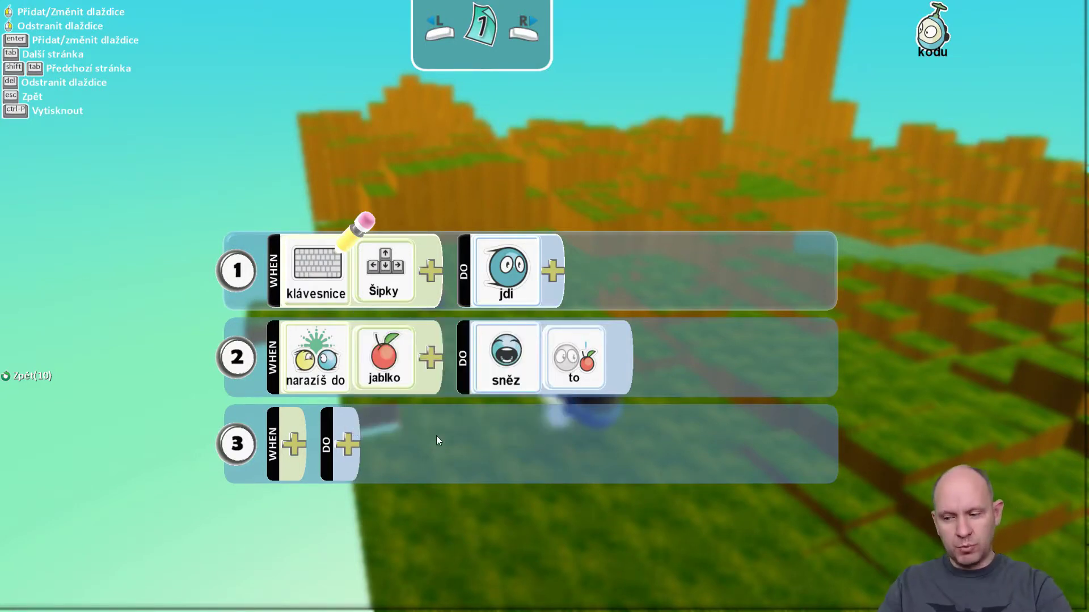
left_click(281, 442)
left_click(306, 258)
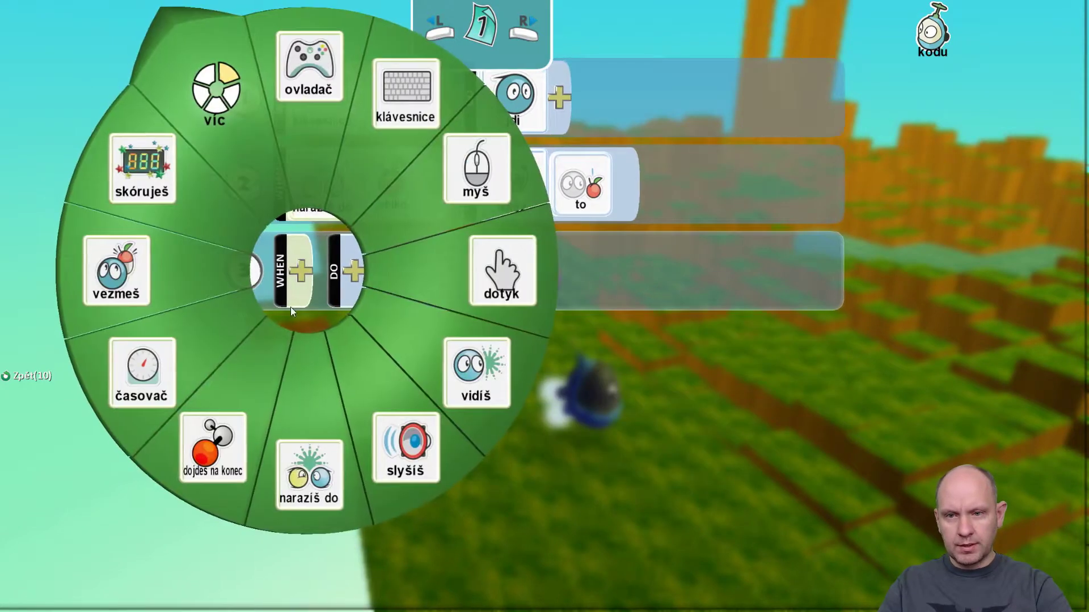
left_click(309, 454)
left_click(363, 270)
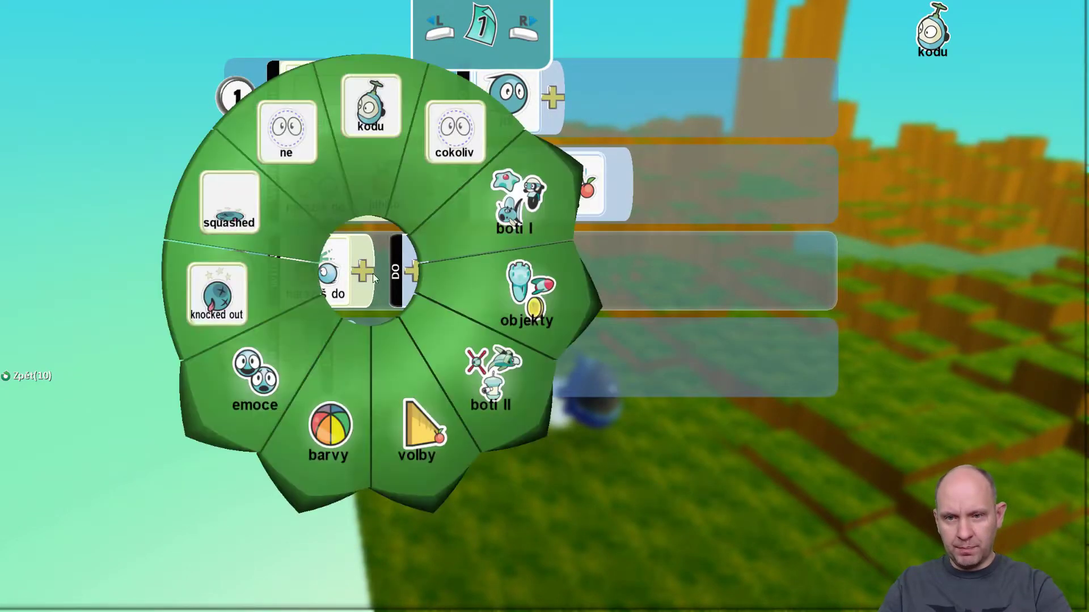
left_click(525, 272)
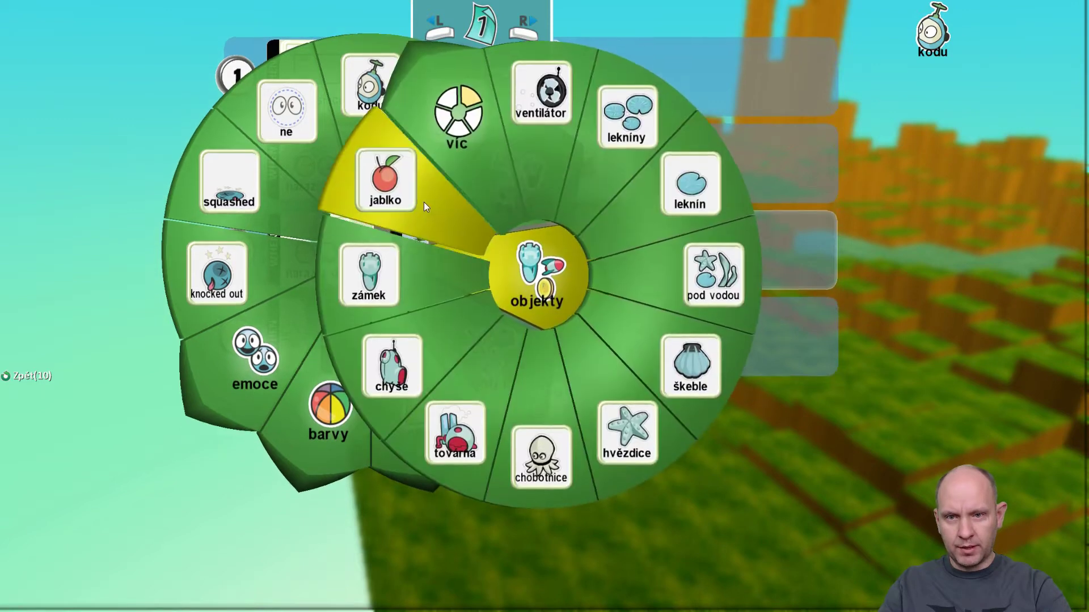
left_click(411, 191)
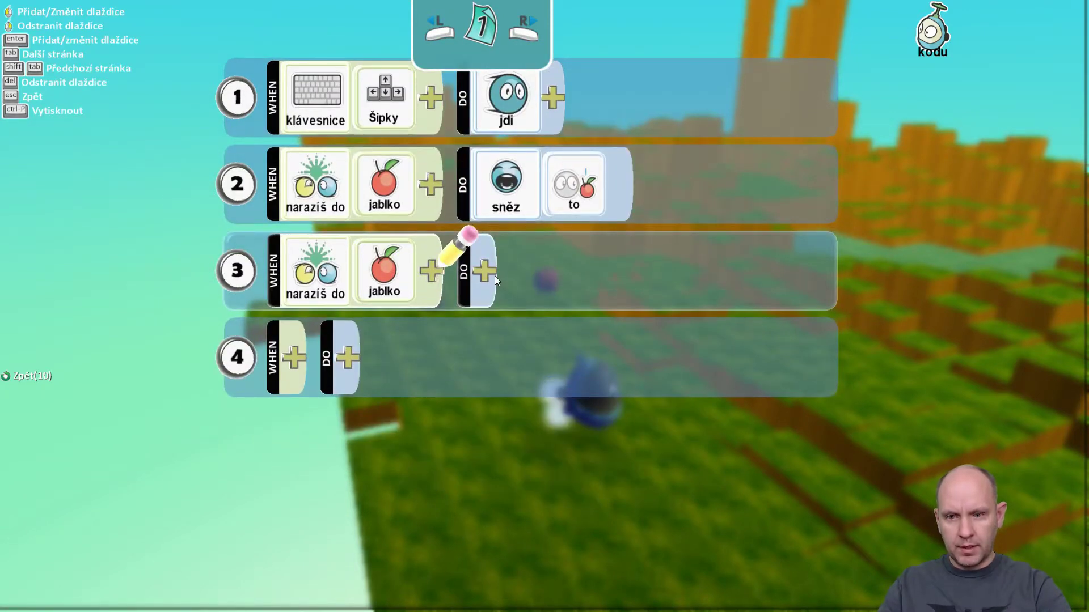
- Set rule 3's action to přičti modré 10 bodů and start the game
left_click(493, 275)
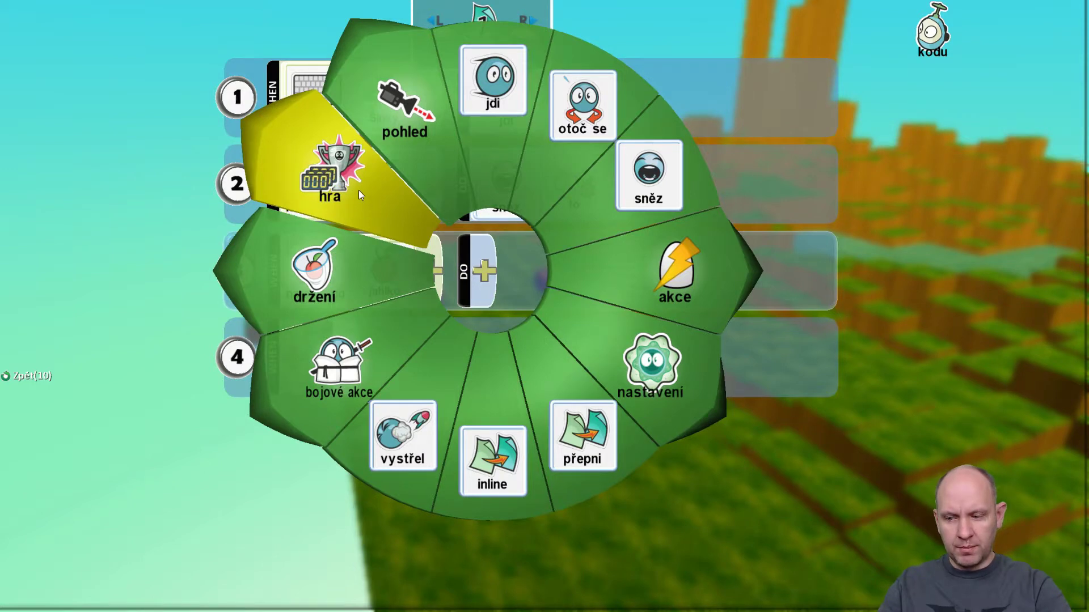
left_click(359, 189)
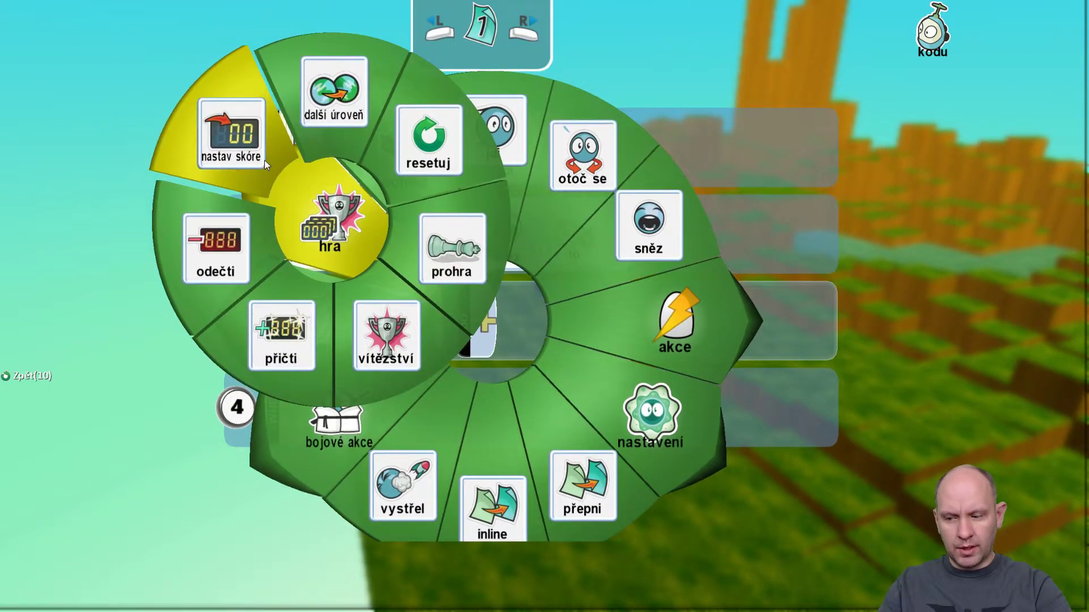
left_click(313, 345)
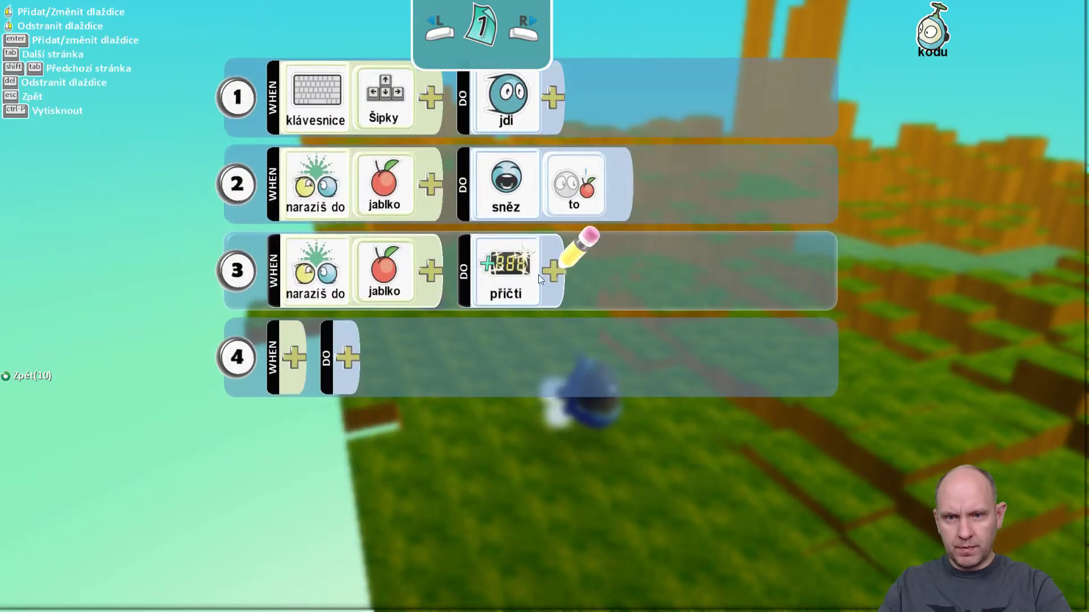
left_click(563, 281)
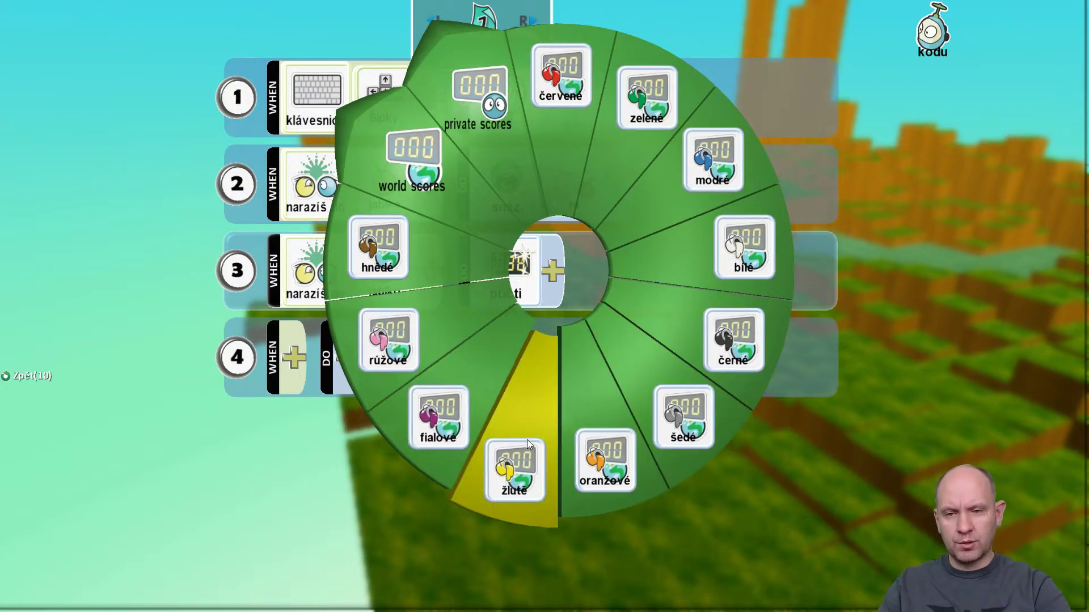
mouse_move(526, 440)
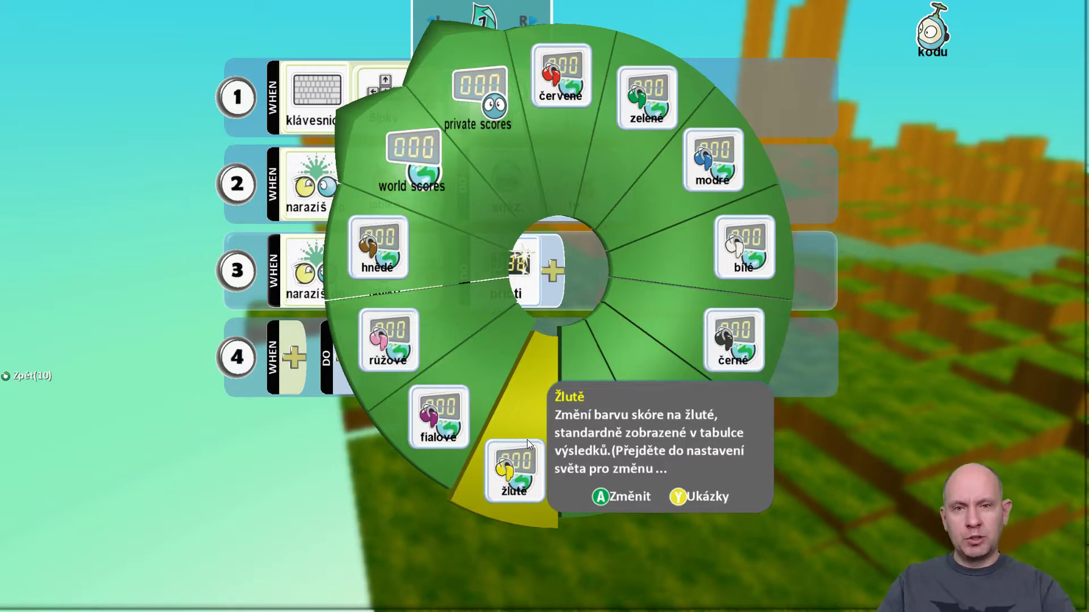
left_click(721, 175)
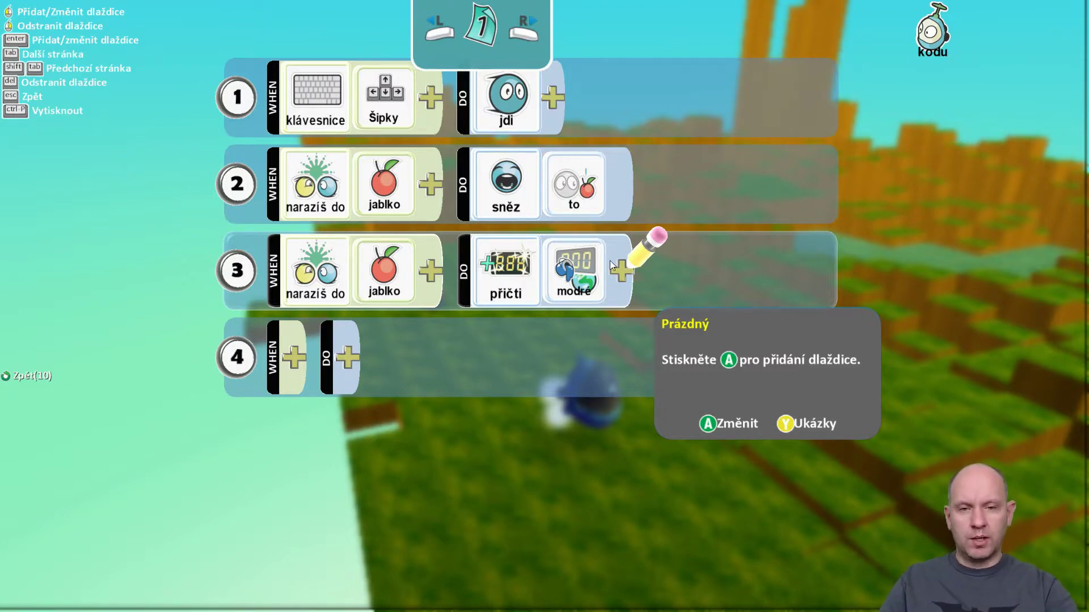
left_click(629, 288)
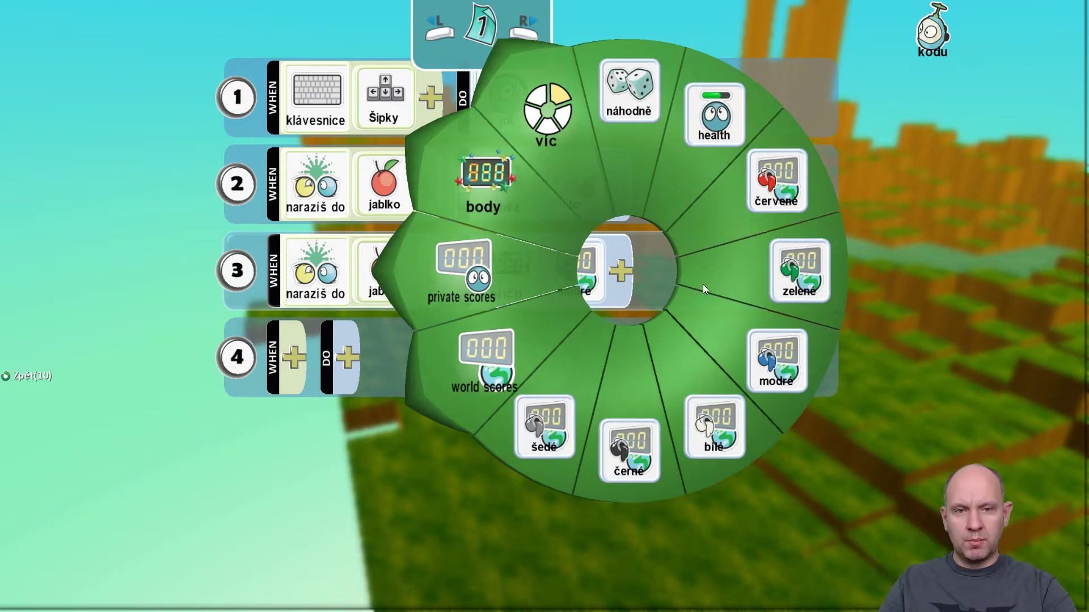
left_click(472, 203)
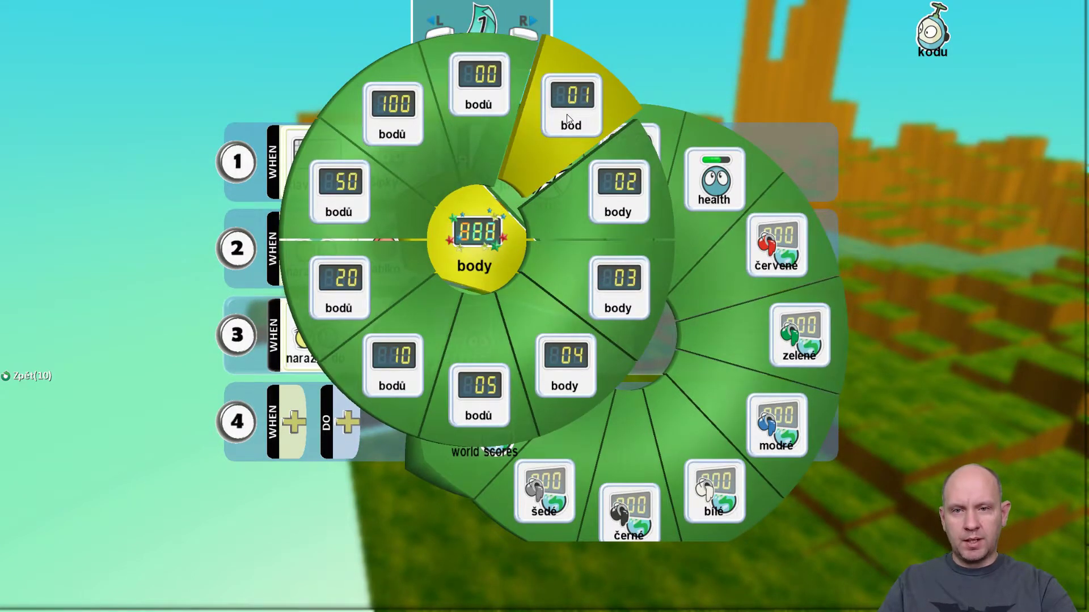
left_click(401, 376)
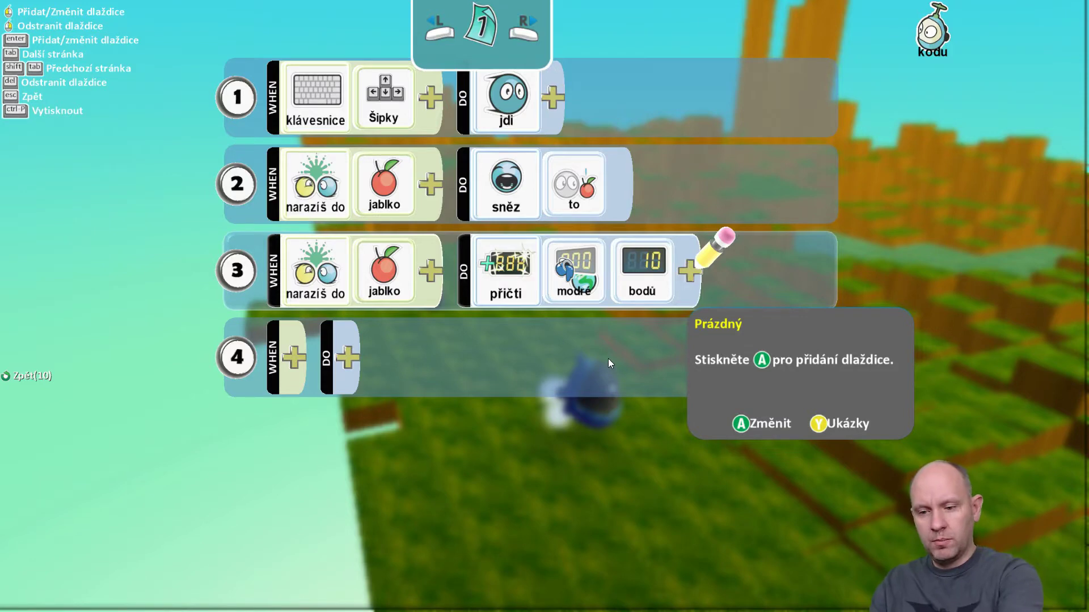
key("Escape")
key("Escape")
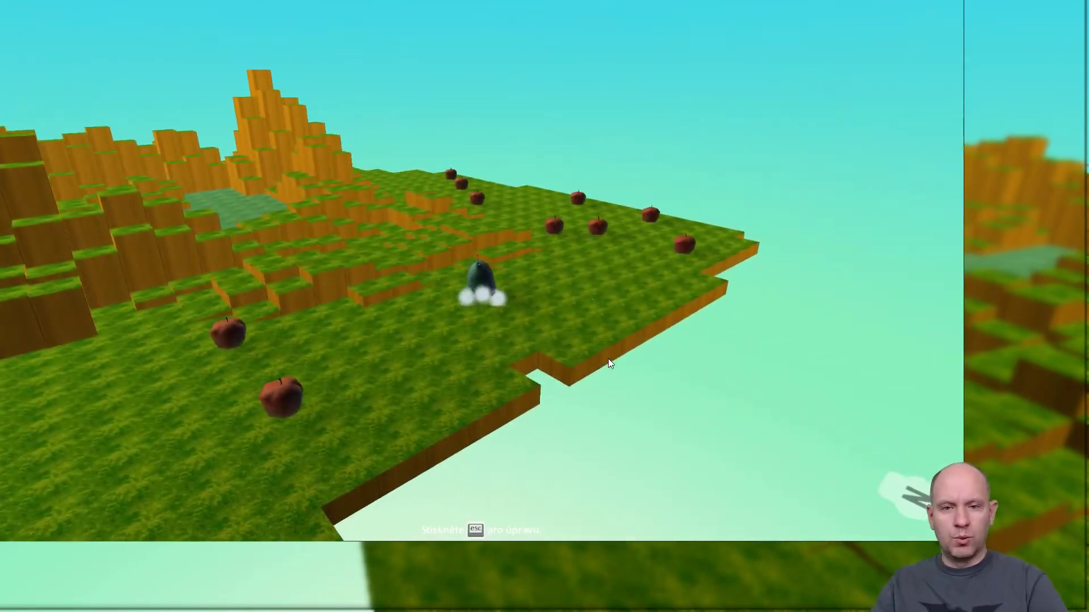
- Steer Kodu left during the test run, then stop the game to edit
key("Left")
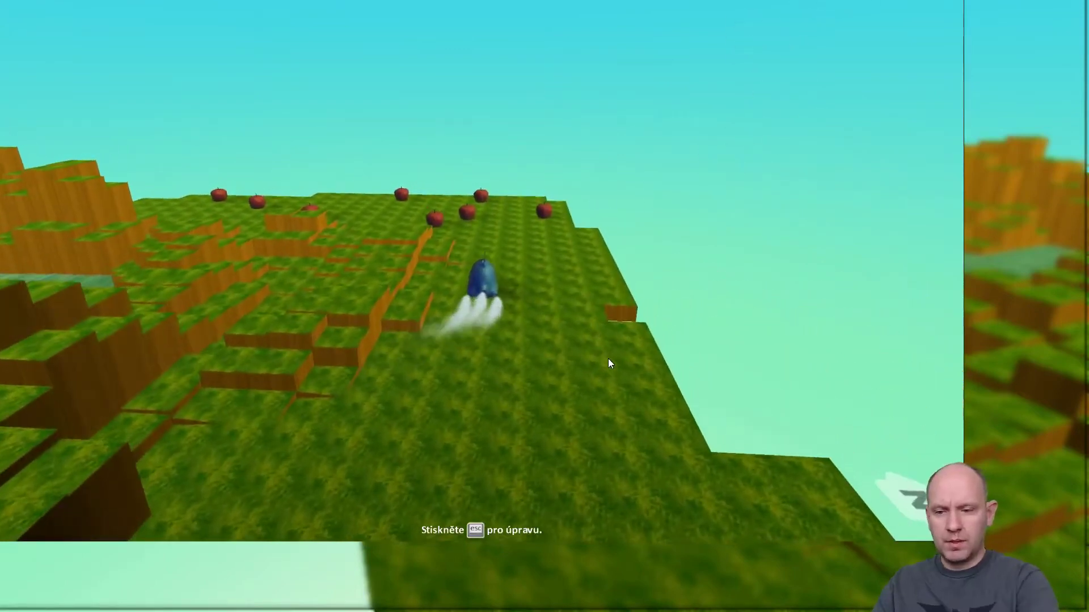
key("Escape")
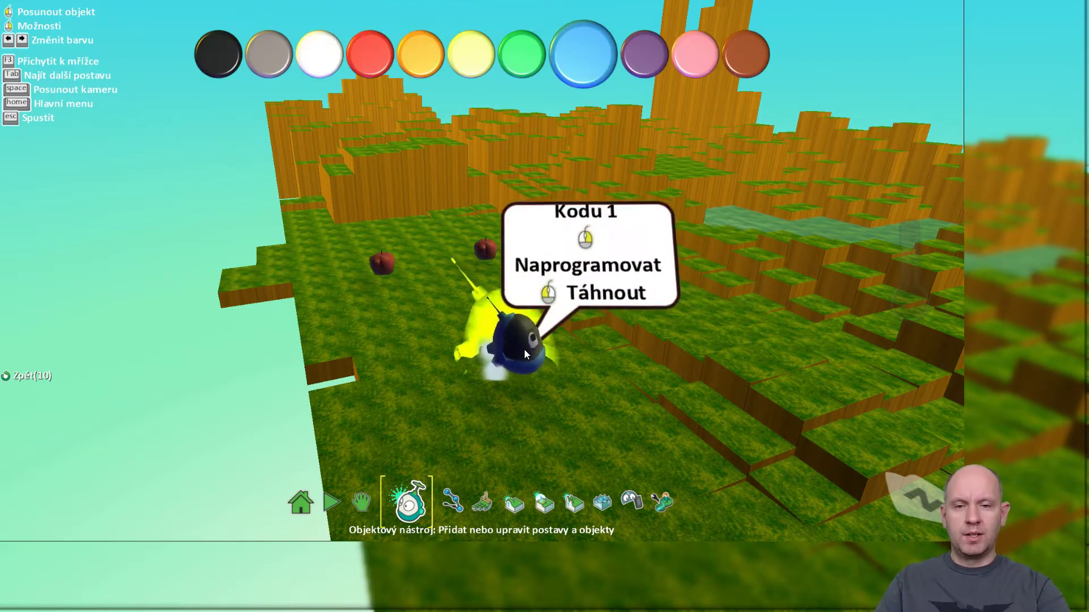
- In Kodu's program, make rule 4 trigger on skóruješ with the modré score
right_click(524, 349)
left_click(595, 270)
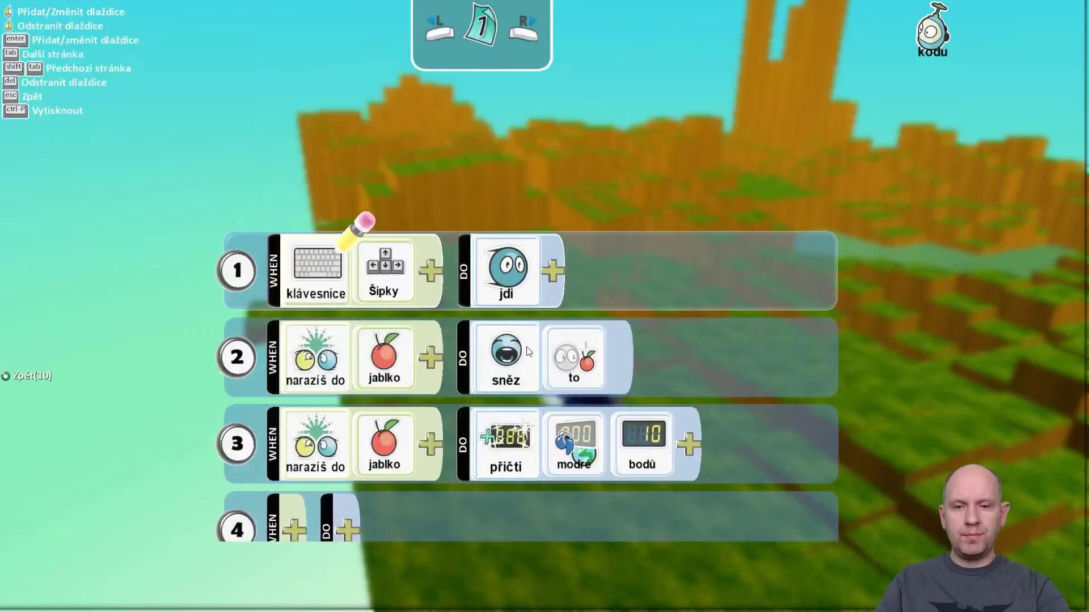
scroll(607, 444, "down", 1)
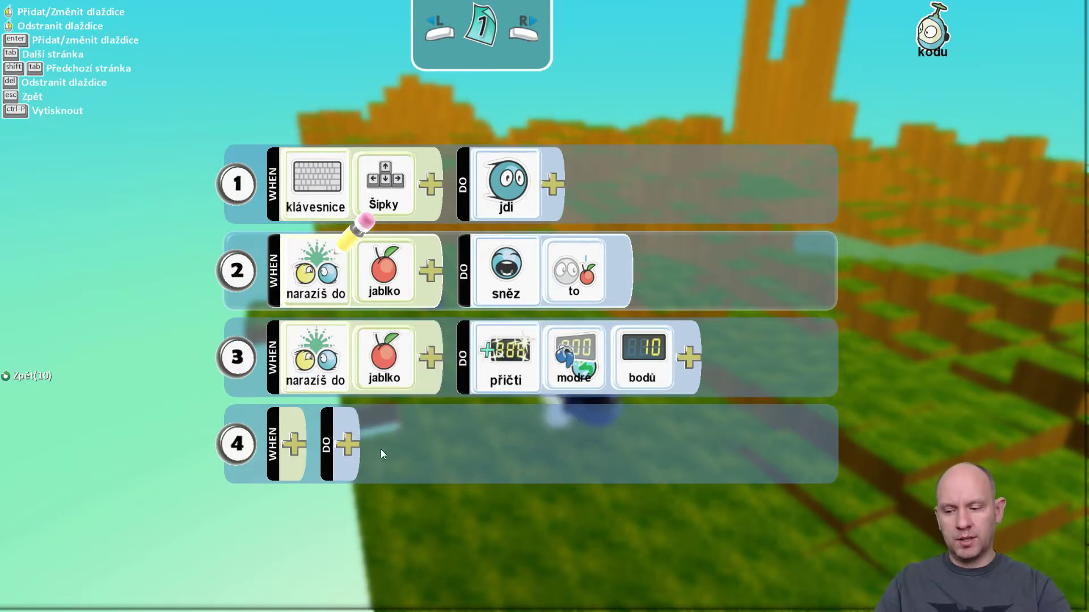
left_click(301, 452)
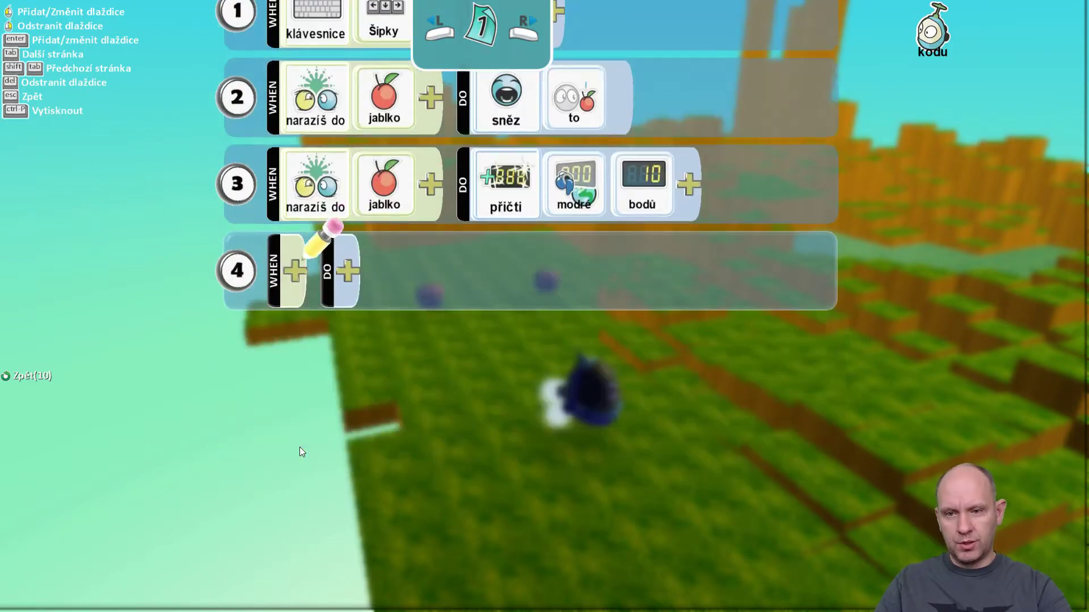
left_click(295, 274)
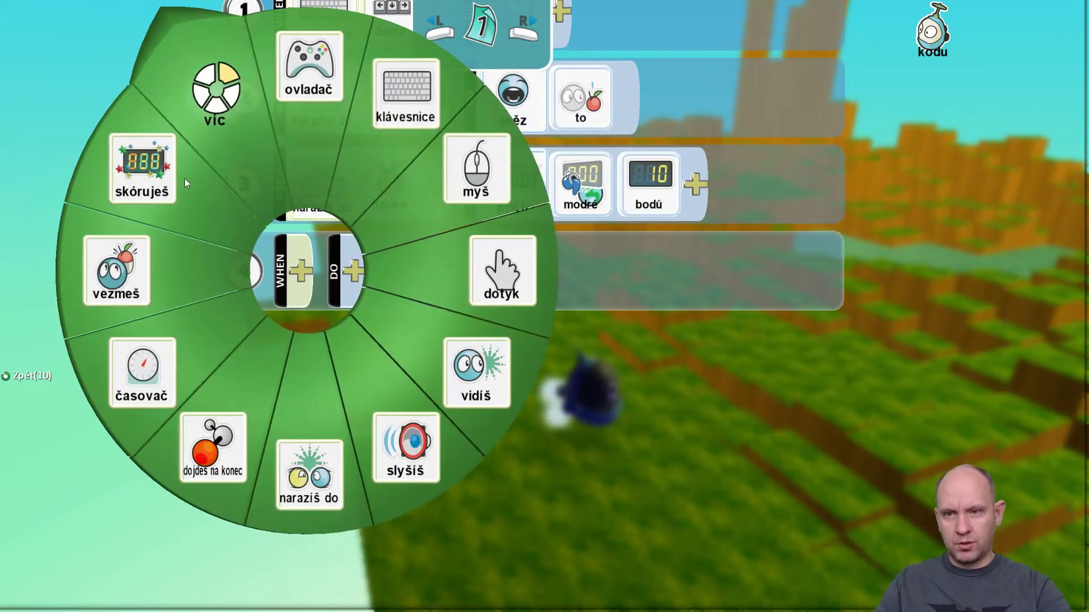
left_click(163, 181)
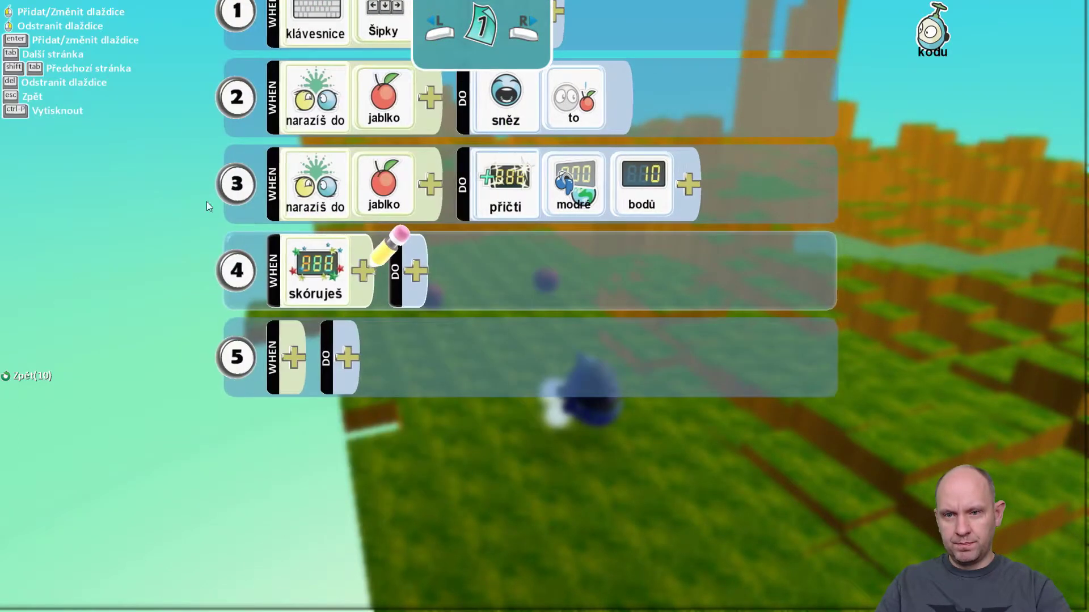
left_click(361, 270)
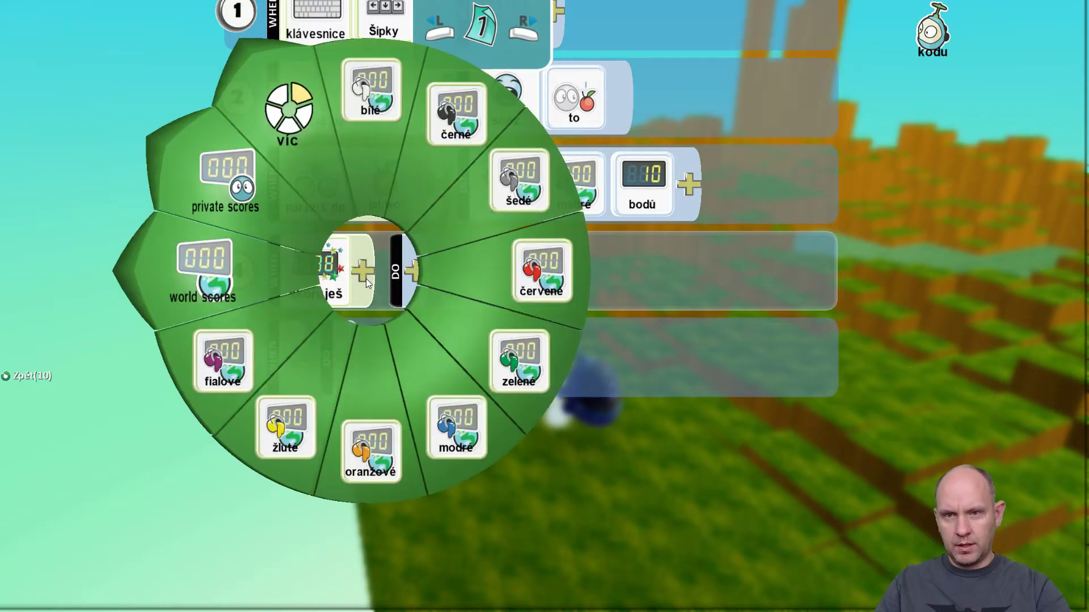
left_click(313, 130)
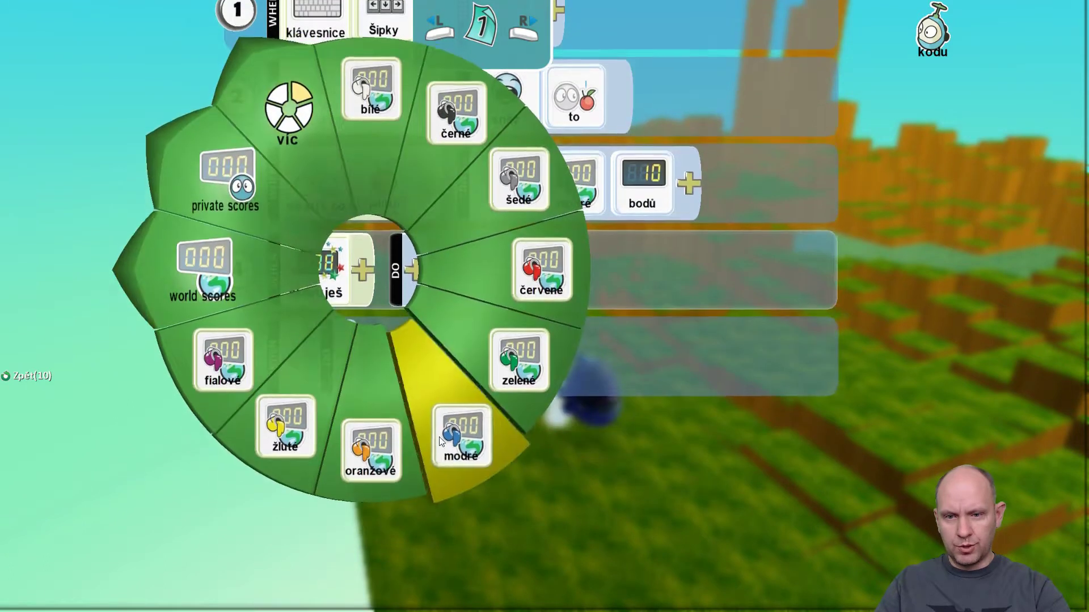
left_click(447, 434)
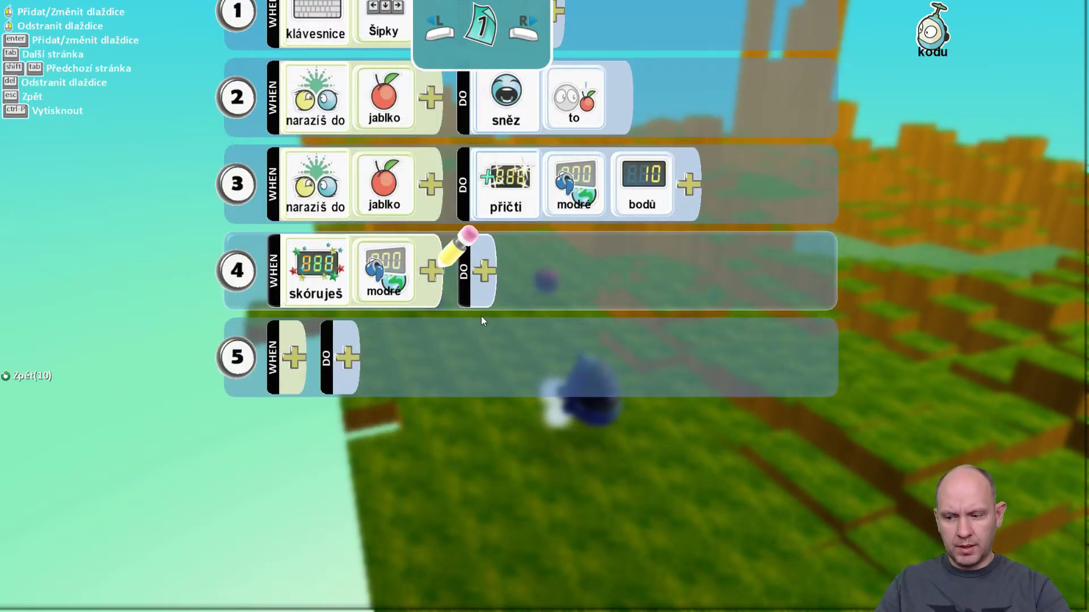
- Extend rule 4's condition to compare the blue score as rovné 100 bodů
left_click(435, 276)
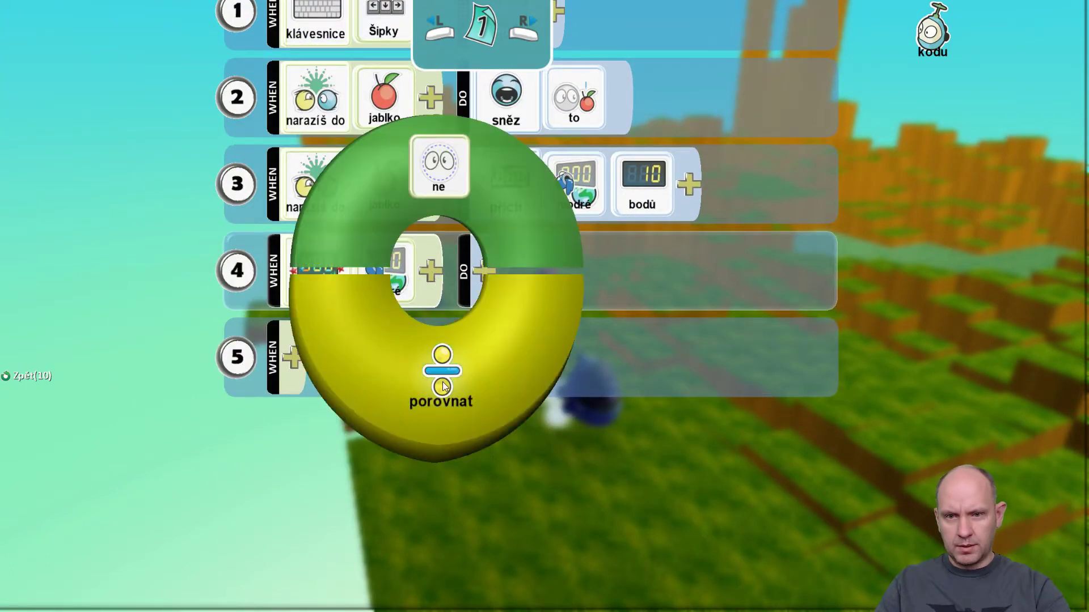
left_click(465, 383)
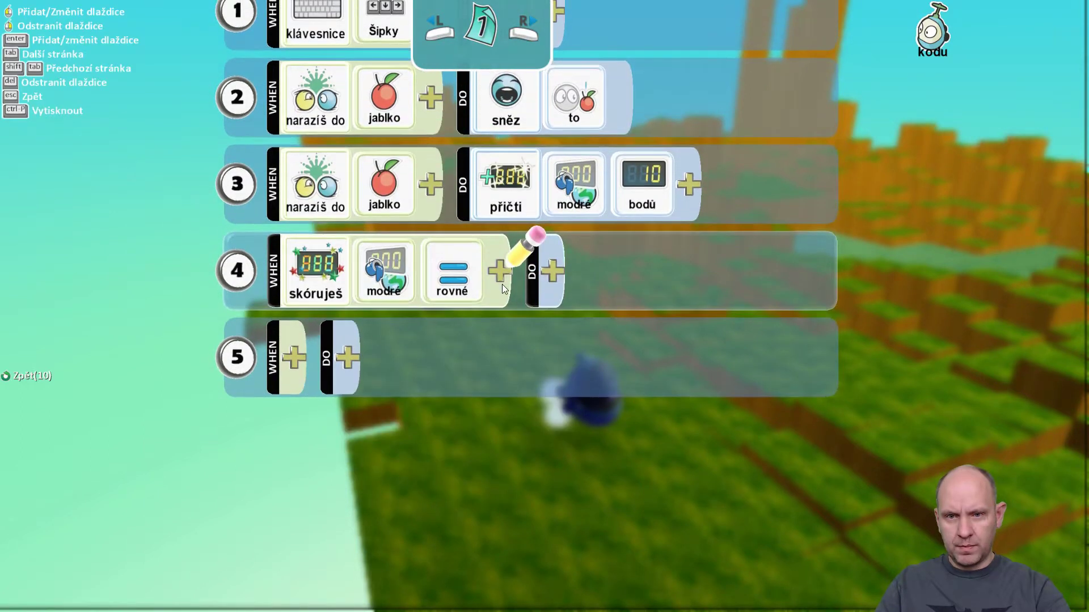
left_click(502, 284)
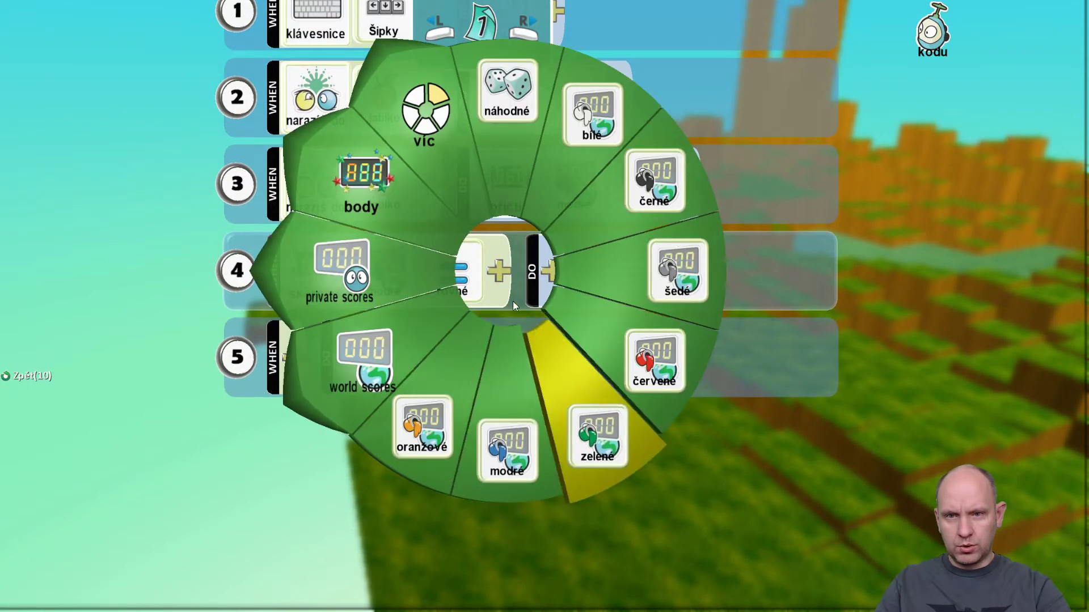
left_click(384, 183)
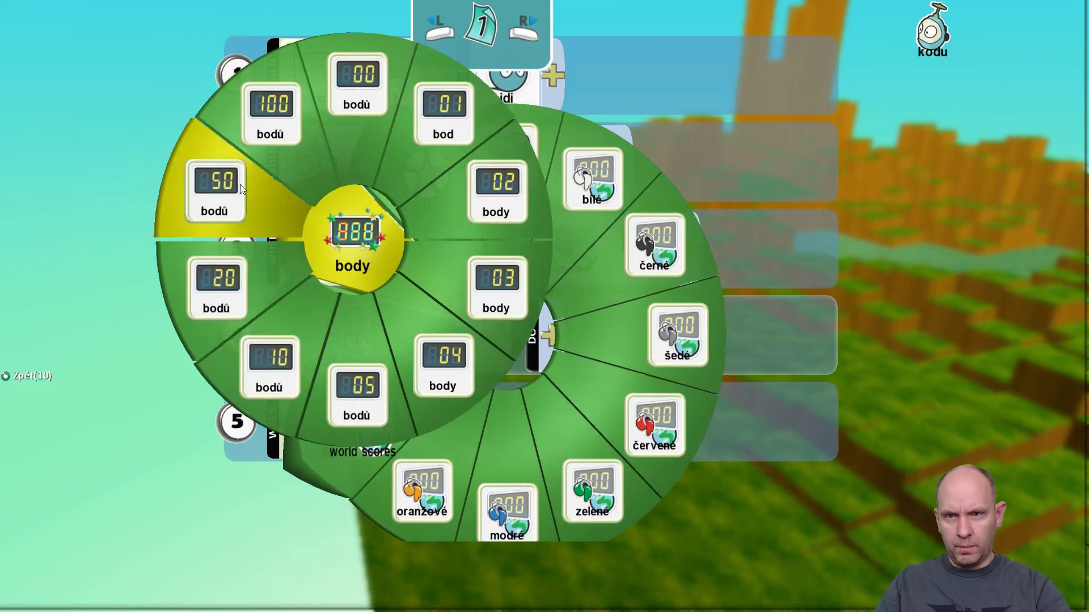
left_click(260, 124)
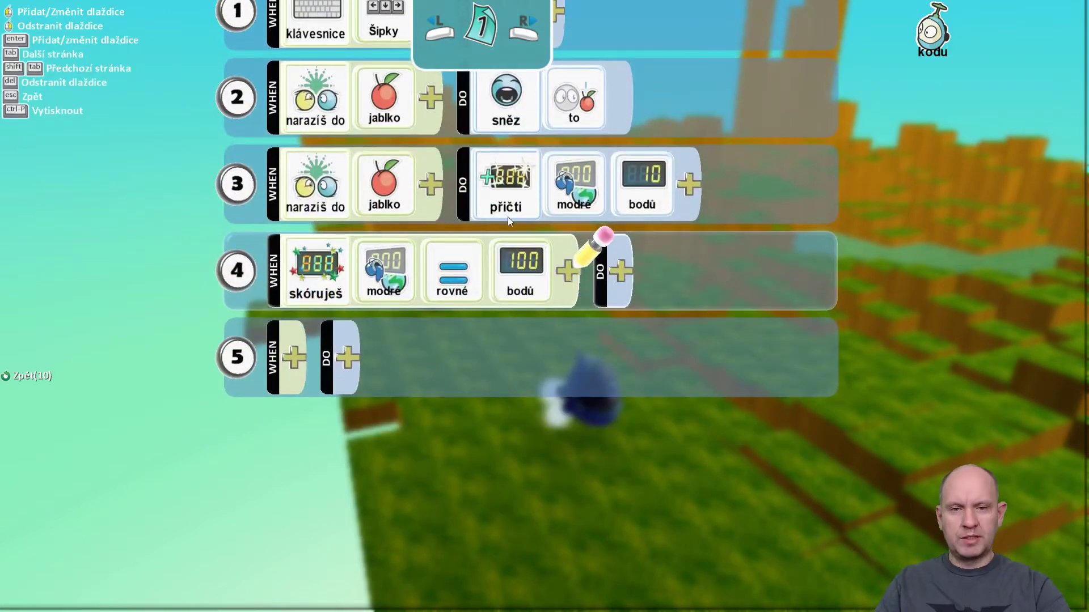
left_click(569, 276)
left_click(468, 200)
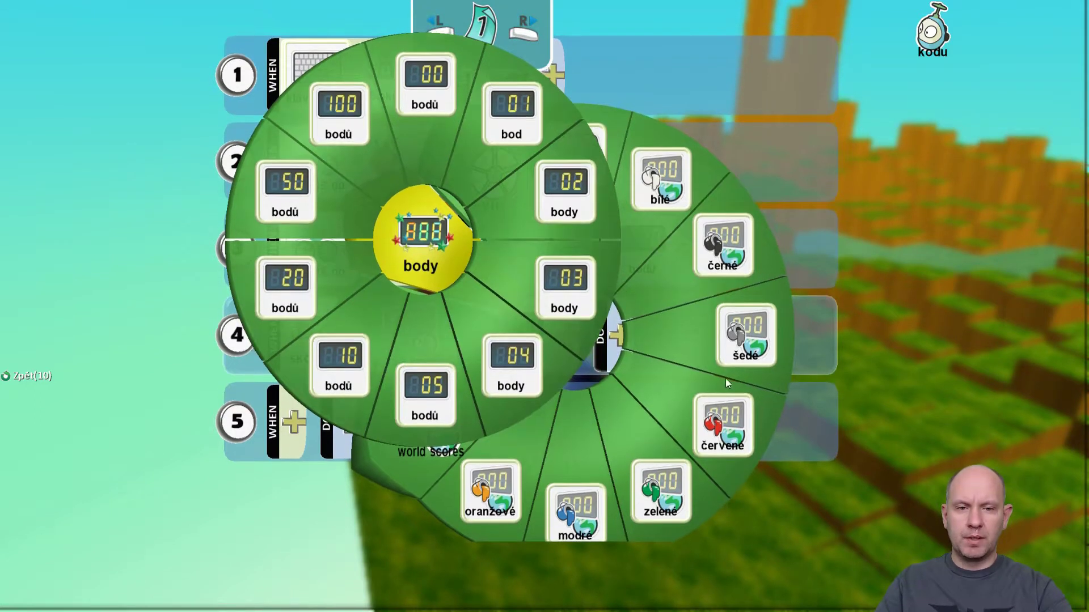
left_click(786, 371)
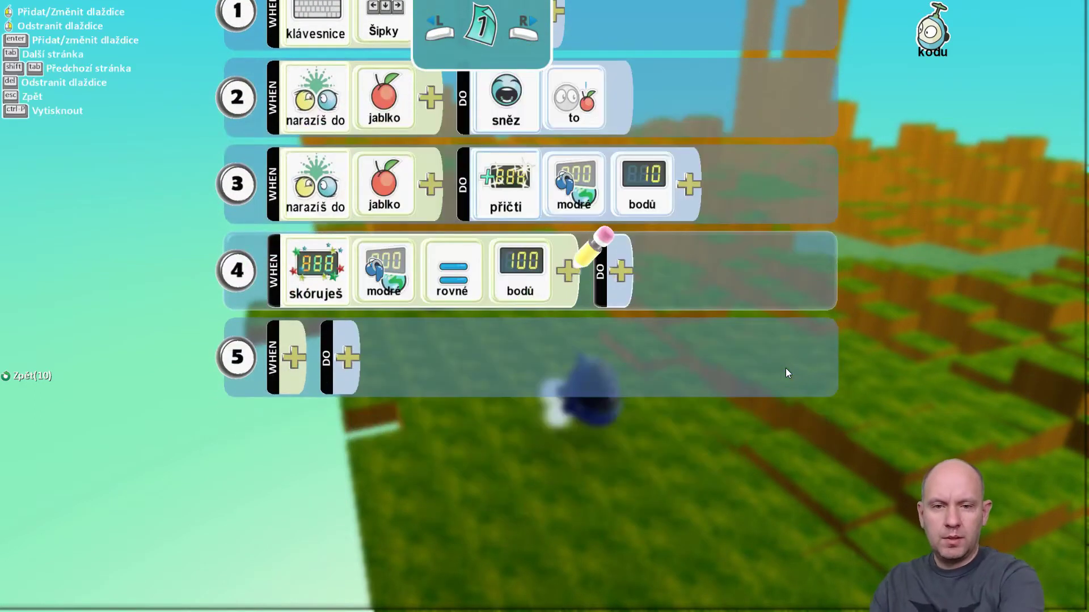
- Set rule 4's action to hra > vítězství
left_click(619, 273)
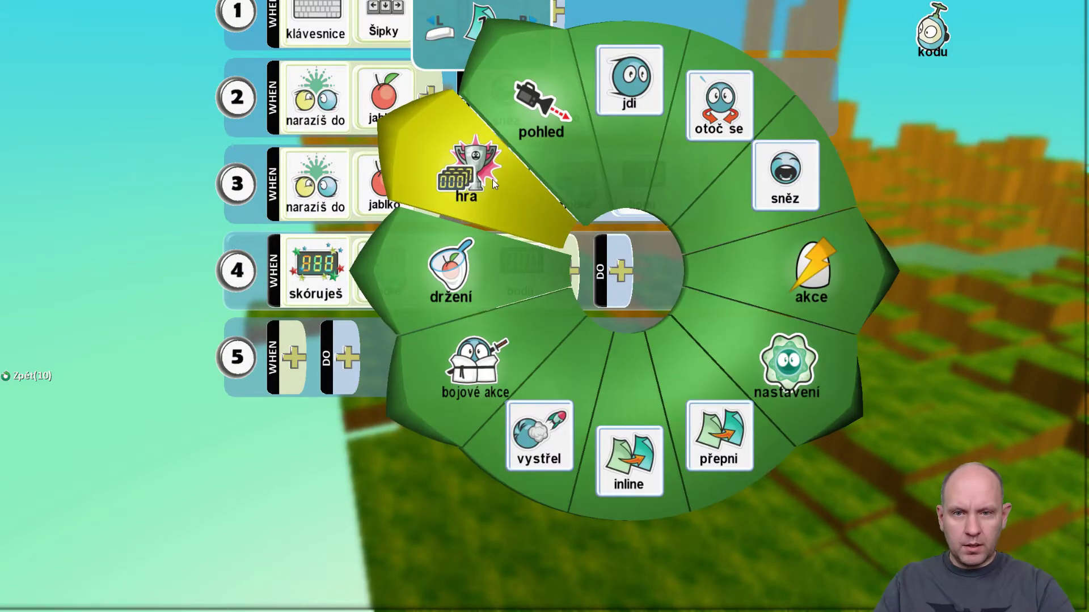
left_click(492, 179)
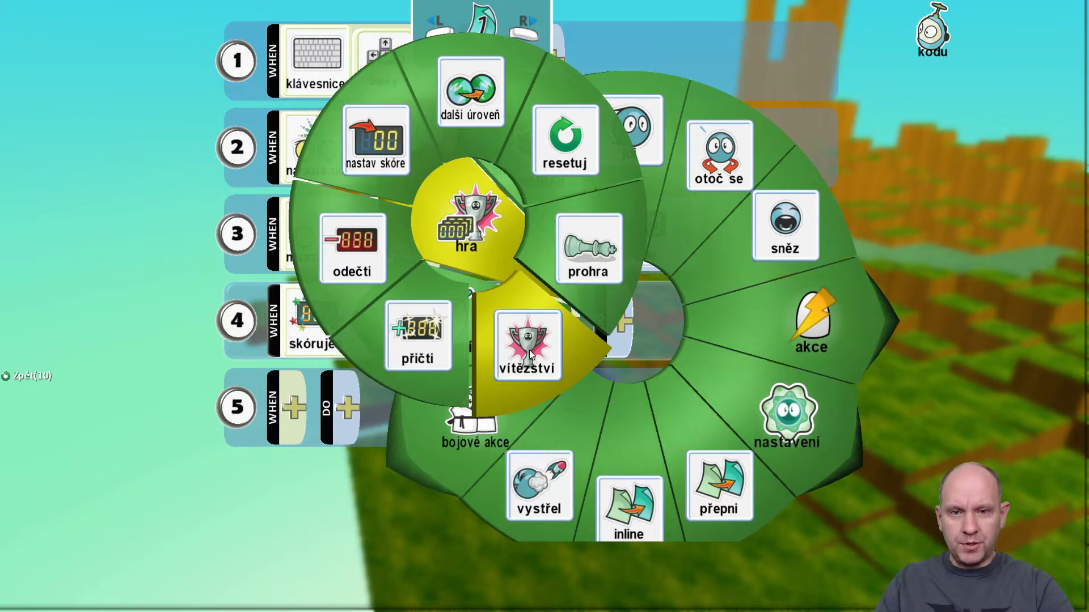
left_click(529, 350)
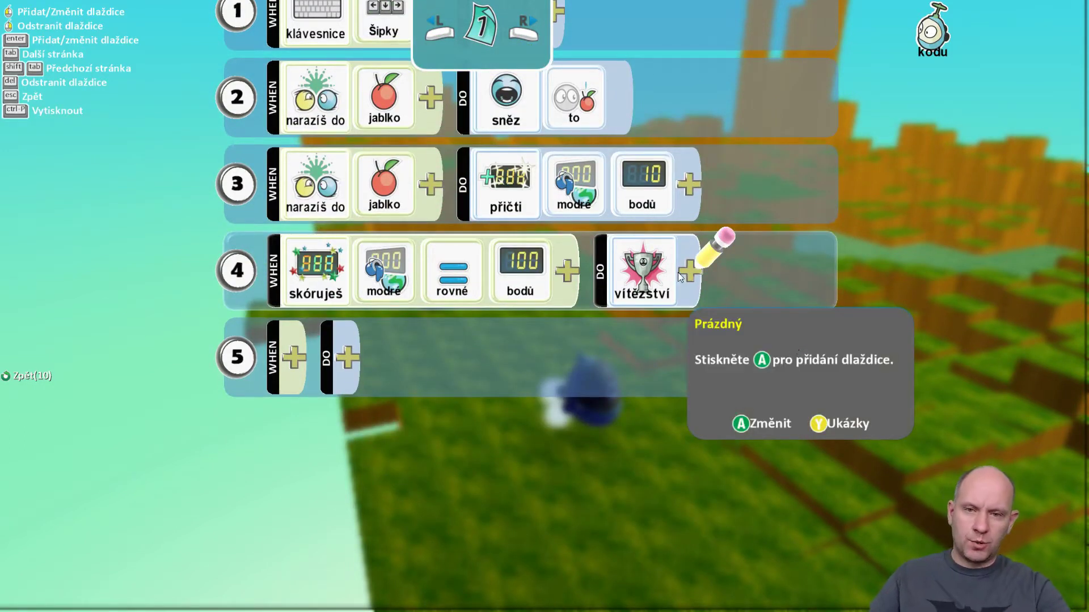
scroll(680, 277, "up", 1)
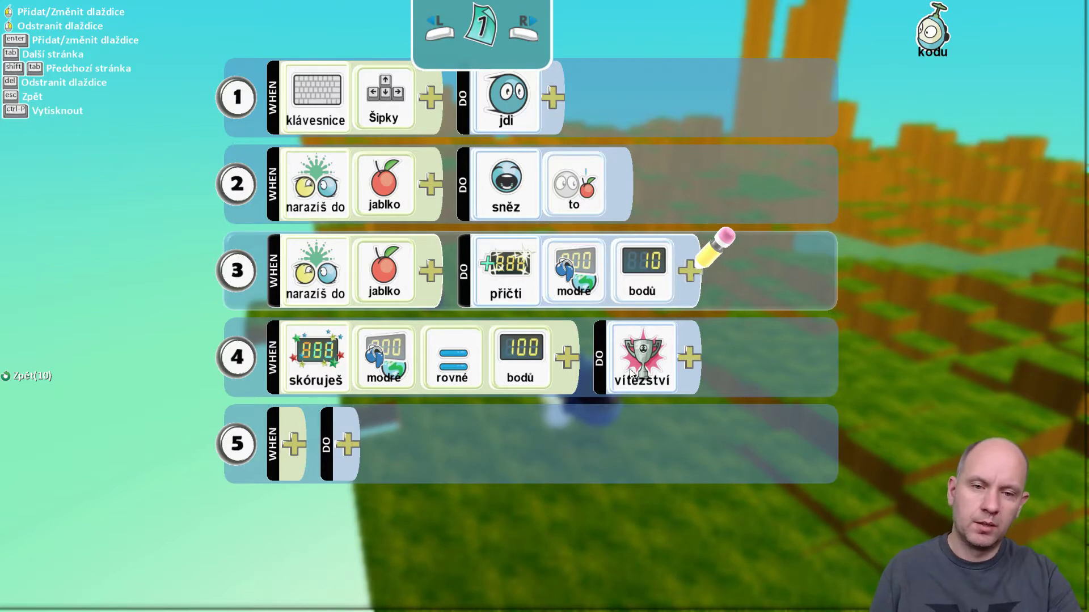
mouse_move(660, 380)
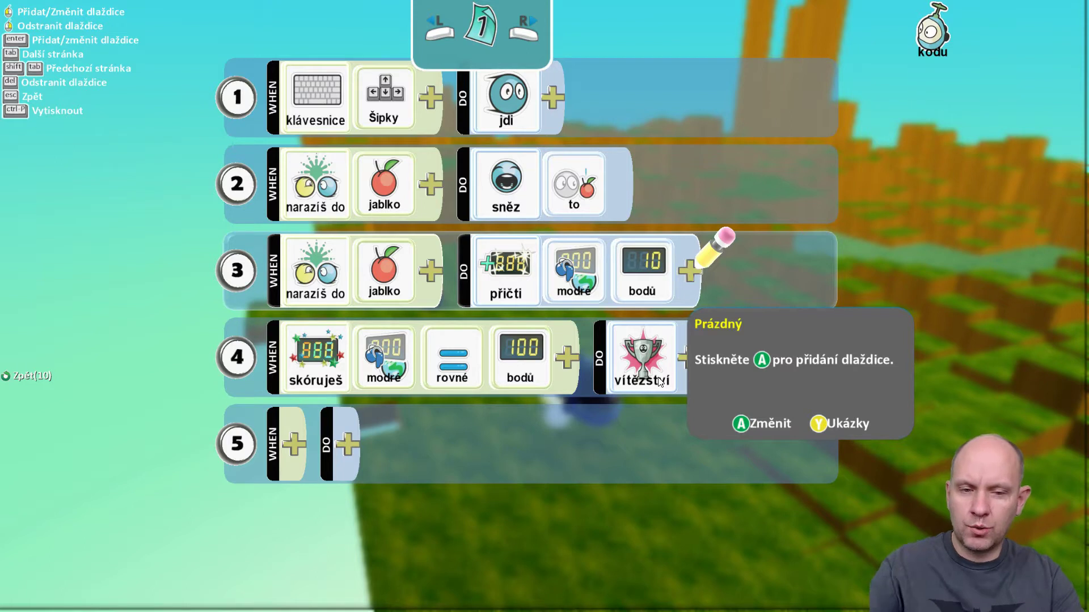
- Start and stop a test run, then bring up Kodu's options menu
key("Escape")
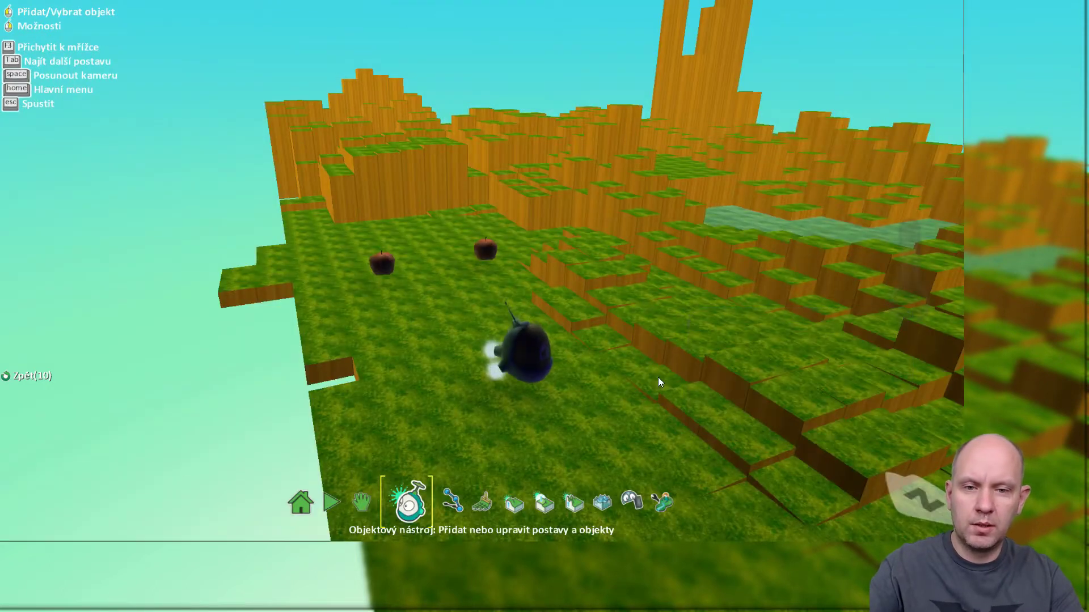
key("Escape")
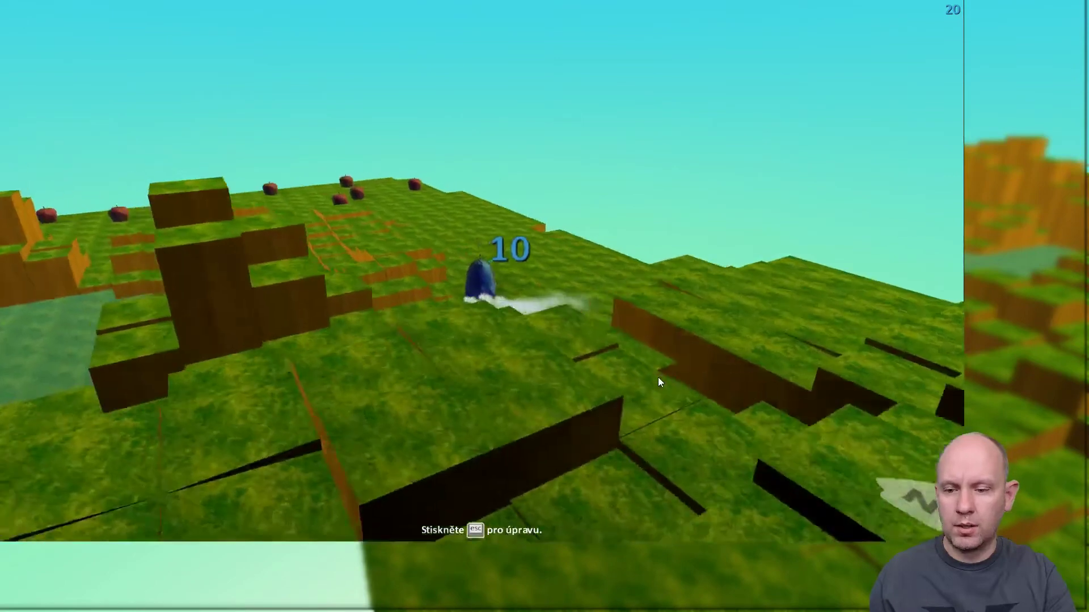
key("Escape")
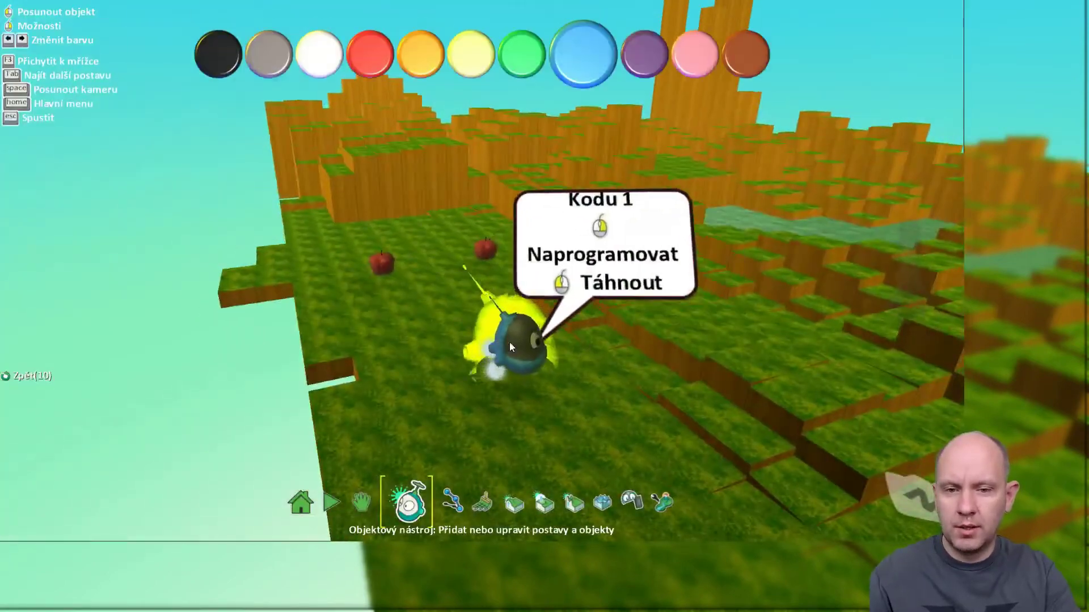
right_click(526, 351)
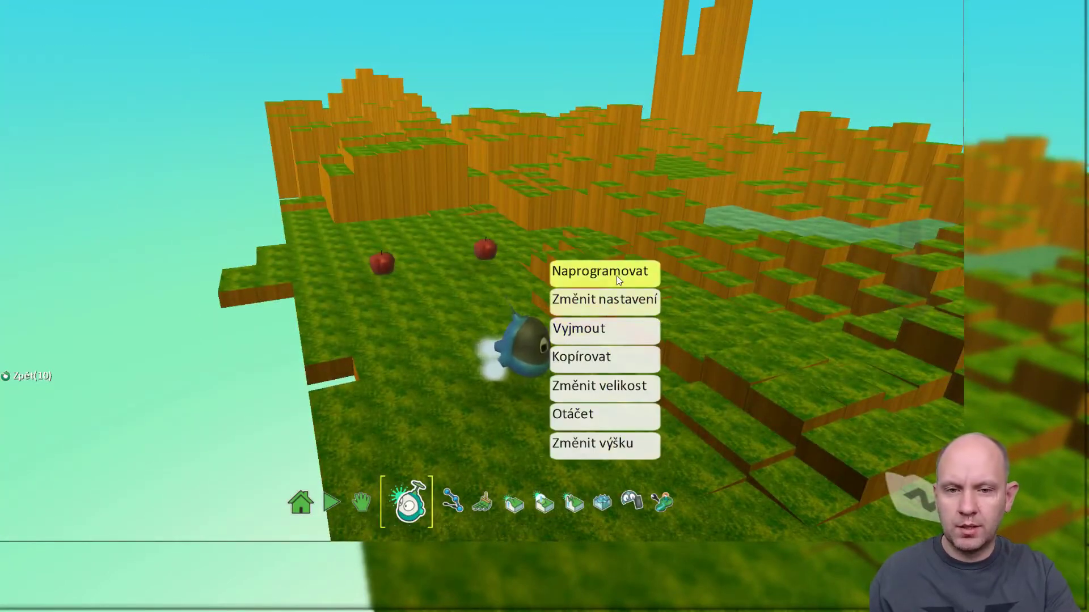
- Append three rychleji tiles after jdi in Kodu's rule 1 and run the world
left_click(620, 271)
left_click(563, 269)
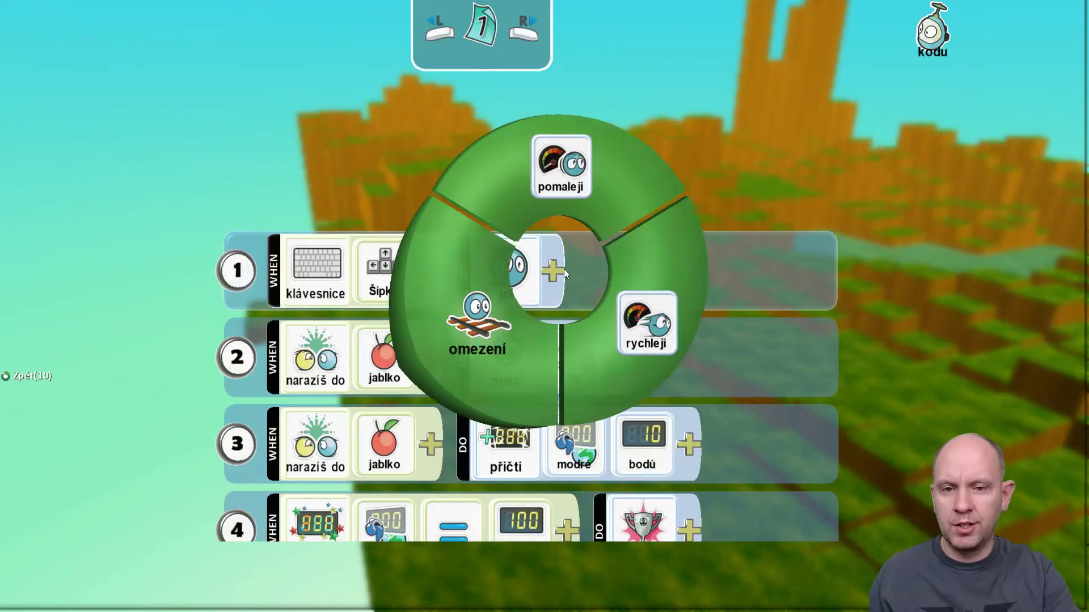
left_click(635, 335)
left_click(623, 273)
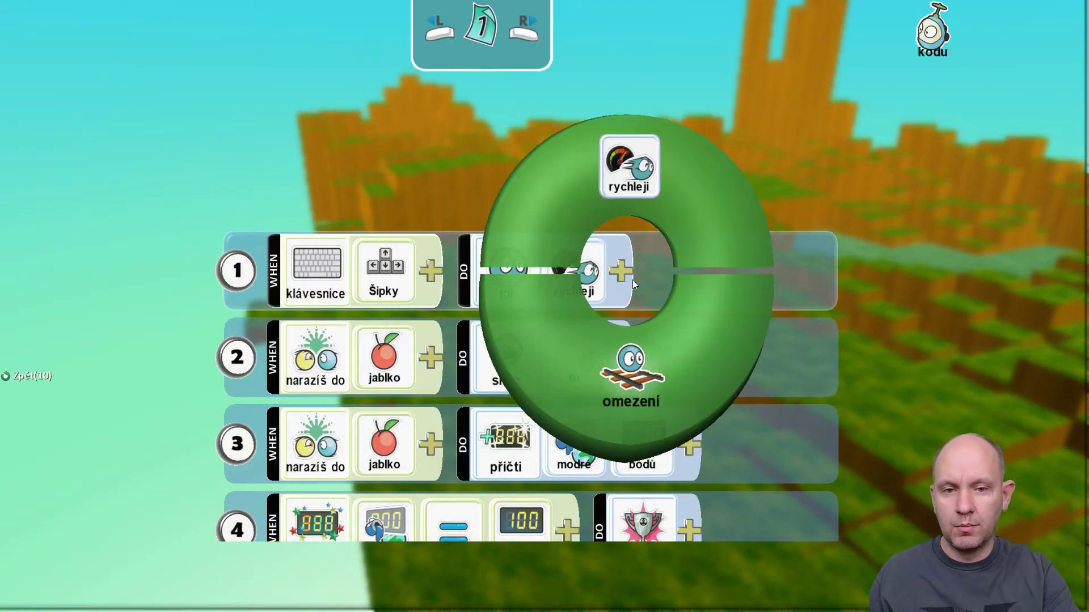
left_click(640, 163)
left_click(691, 274)
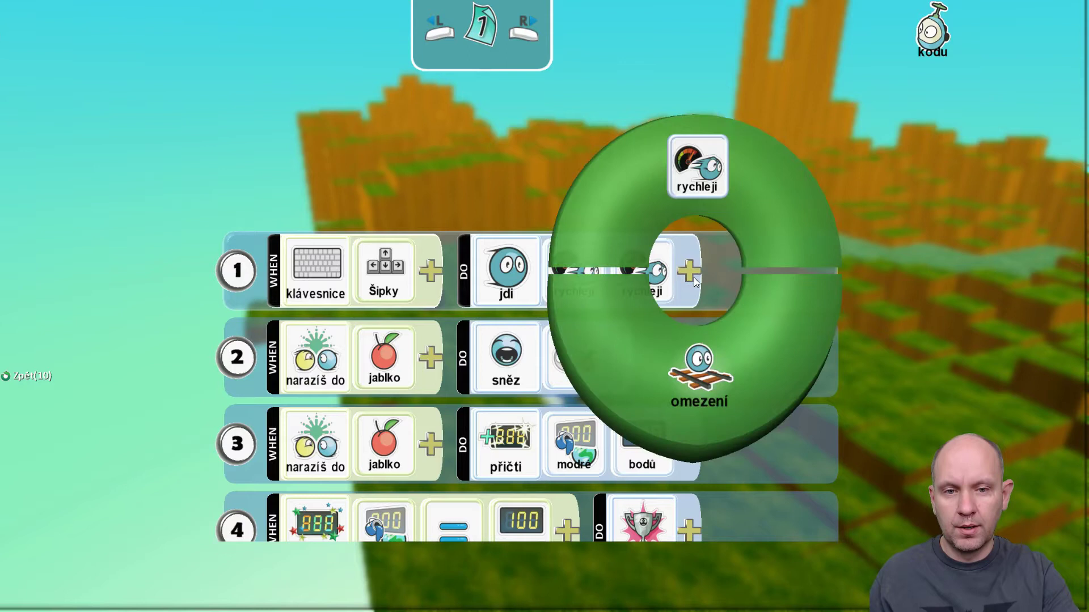
left_click(714, 196)
left_click(754, 274)
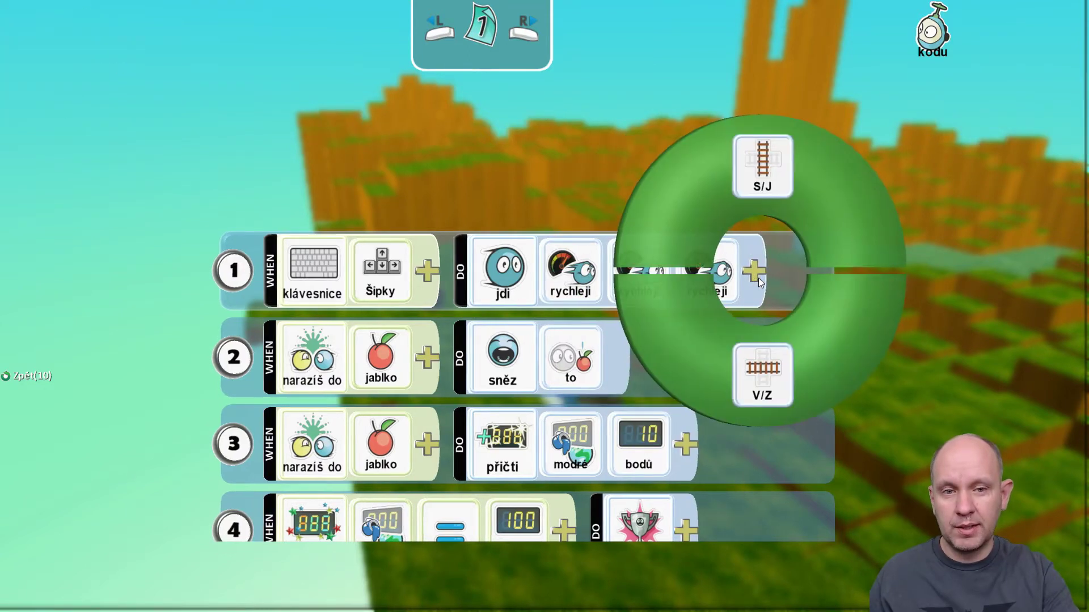
key("Escape")
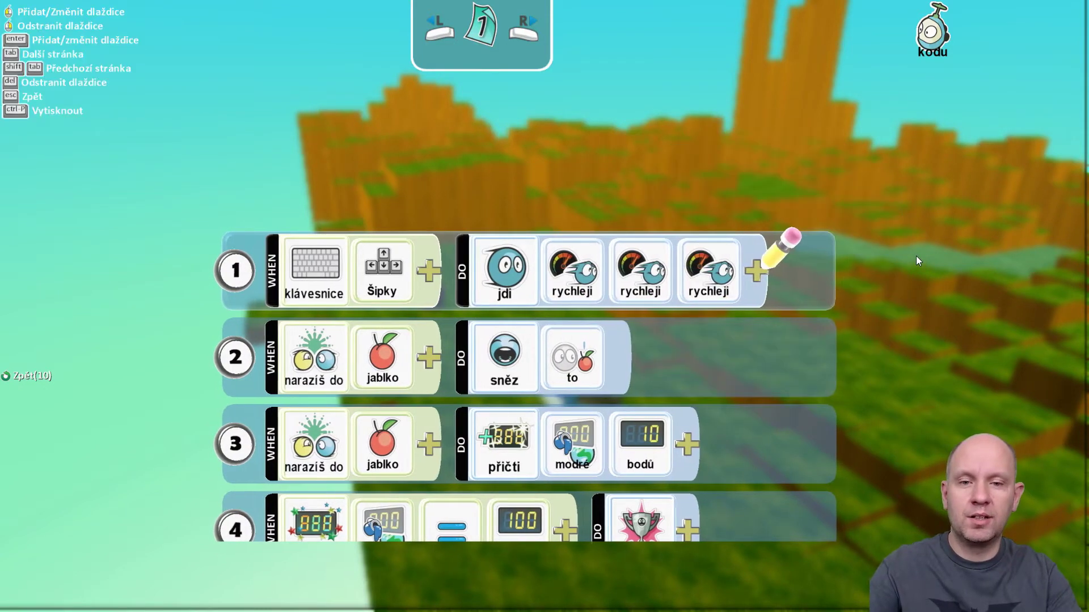
key("Escape")
key("Escape")
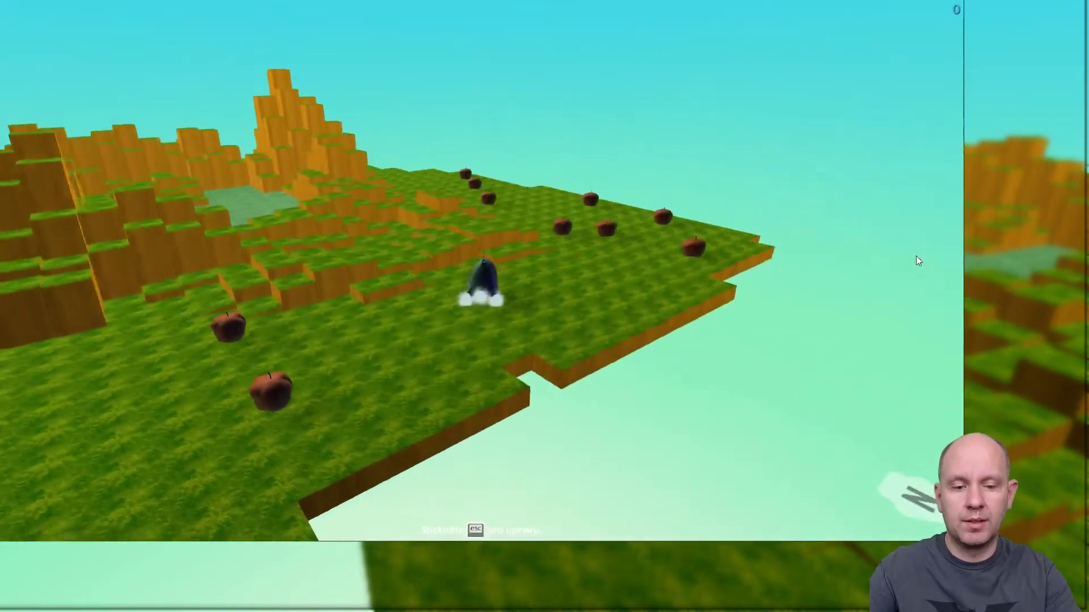
- Steer Kodu with the Up, Left and Right arrows over every apple to reach 100 points
key("Up")
key("Left")
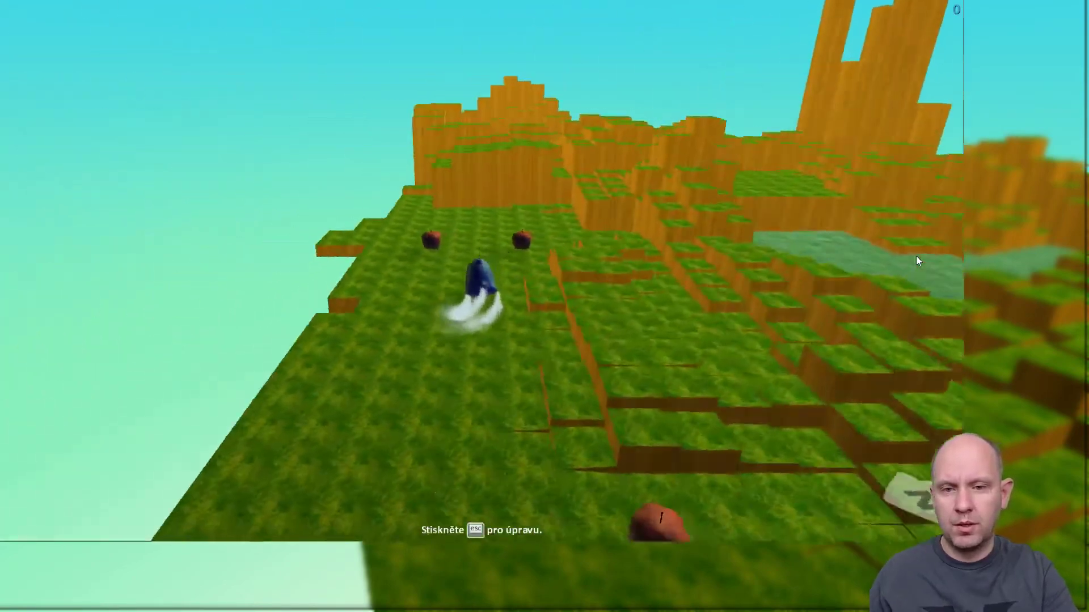
key("Right")
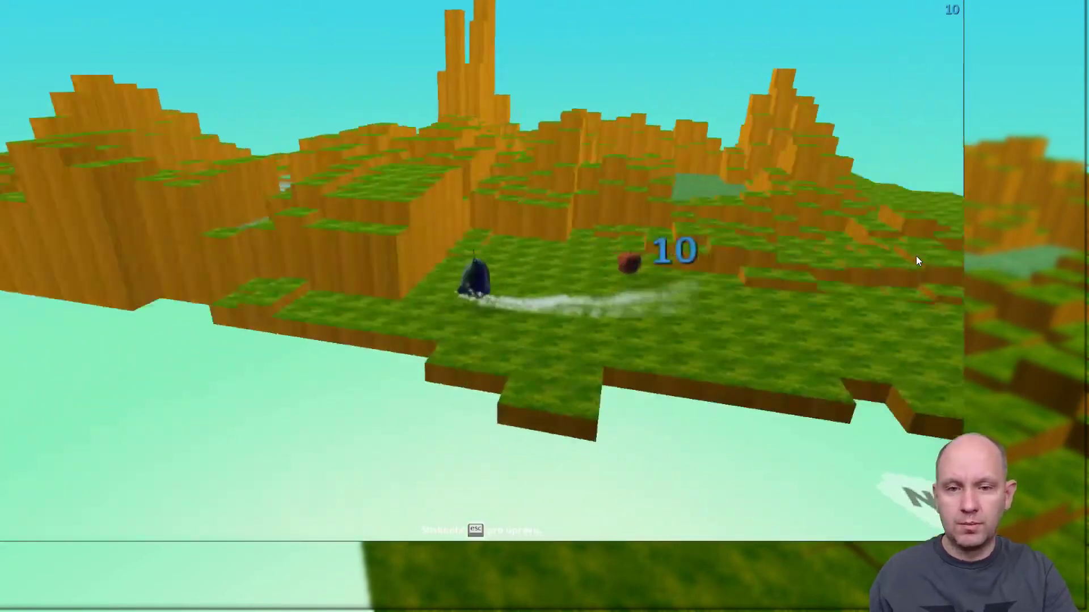
key("Right")
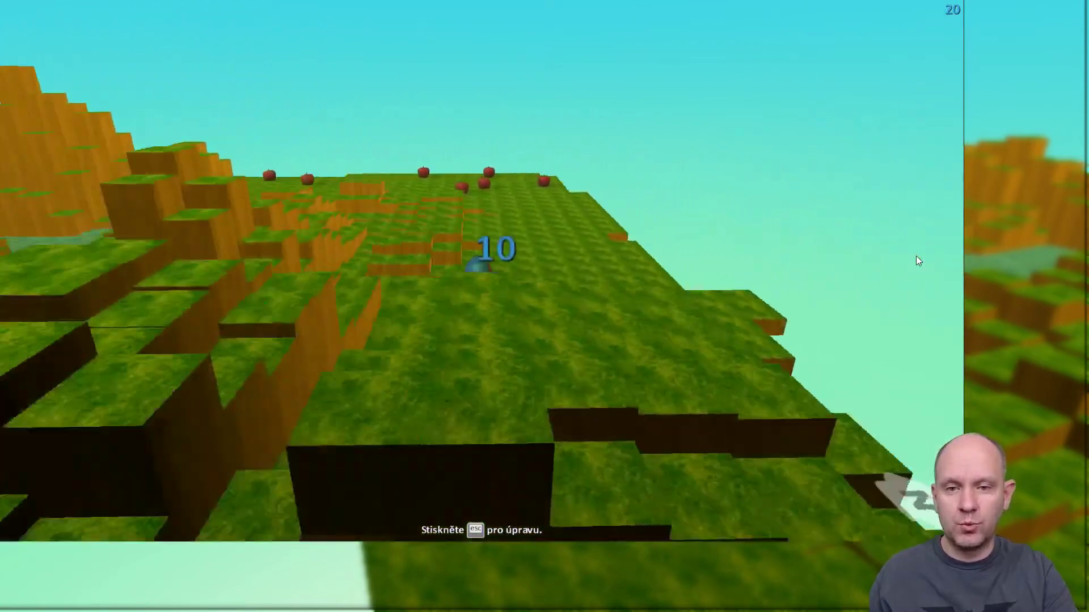
key("Left")
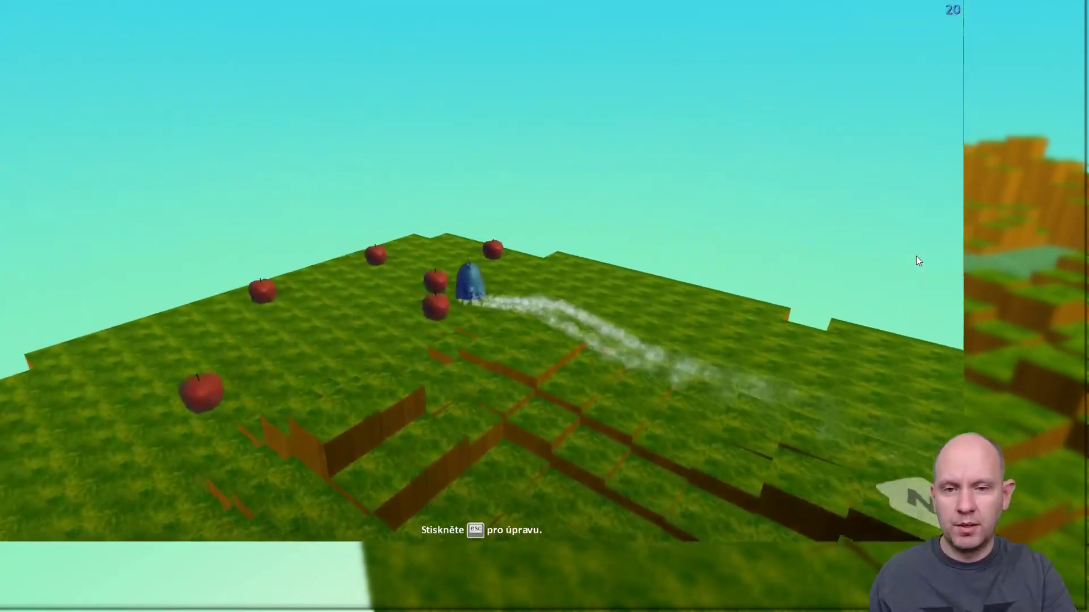
key("Left")
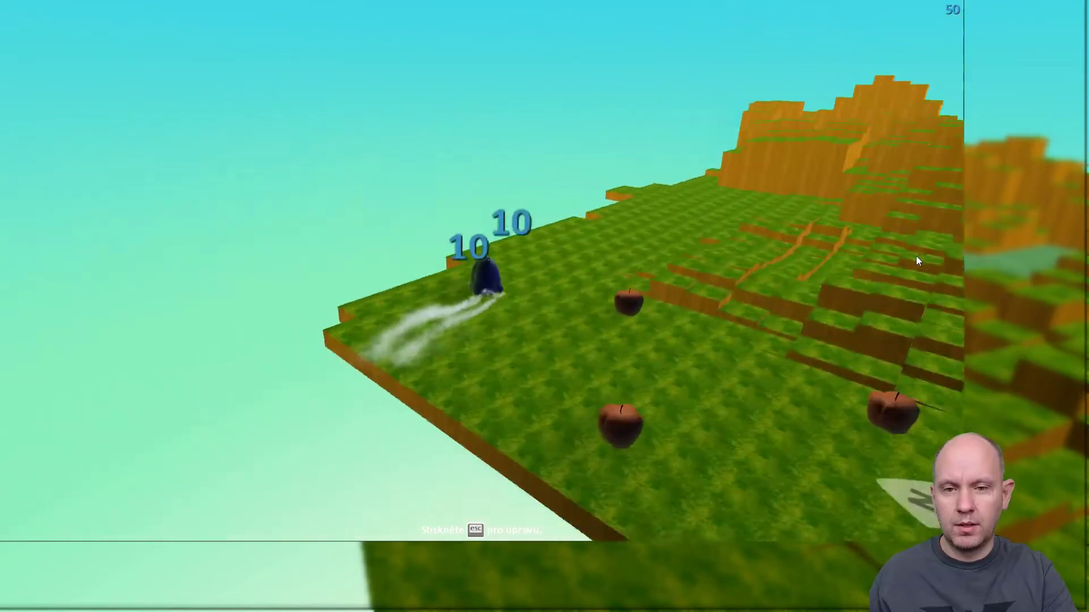
key("Left")
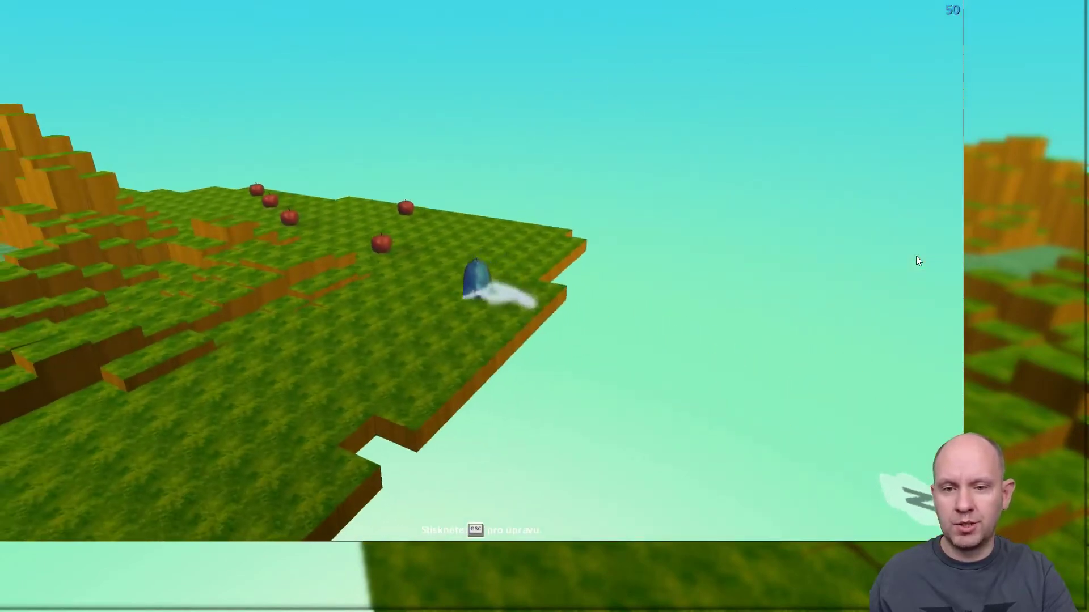
key("Left")
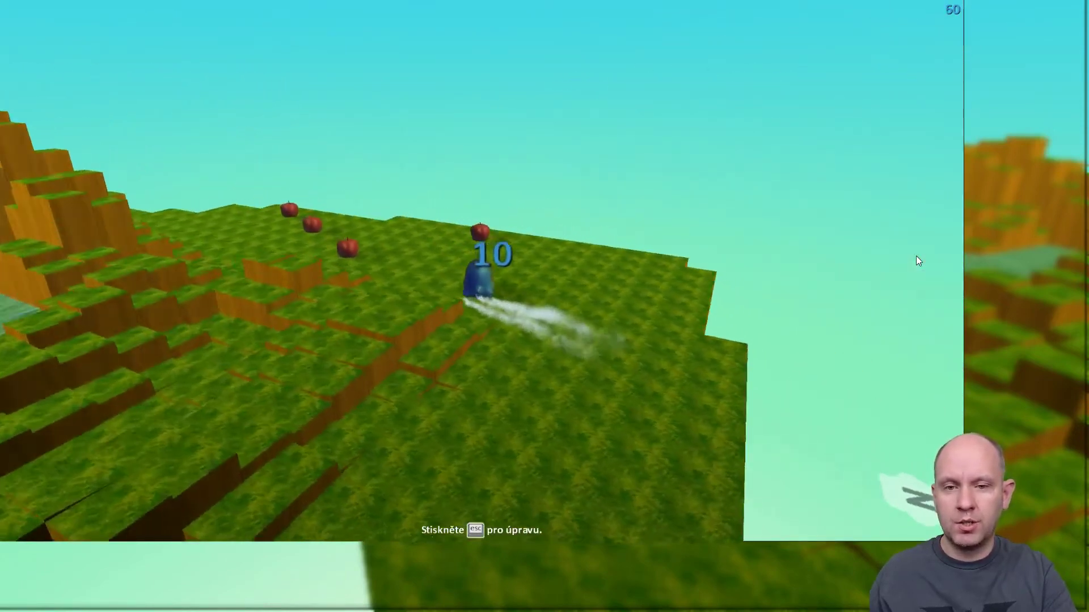
key("Left")
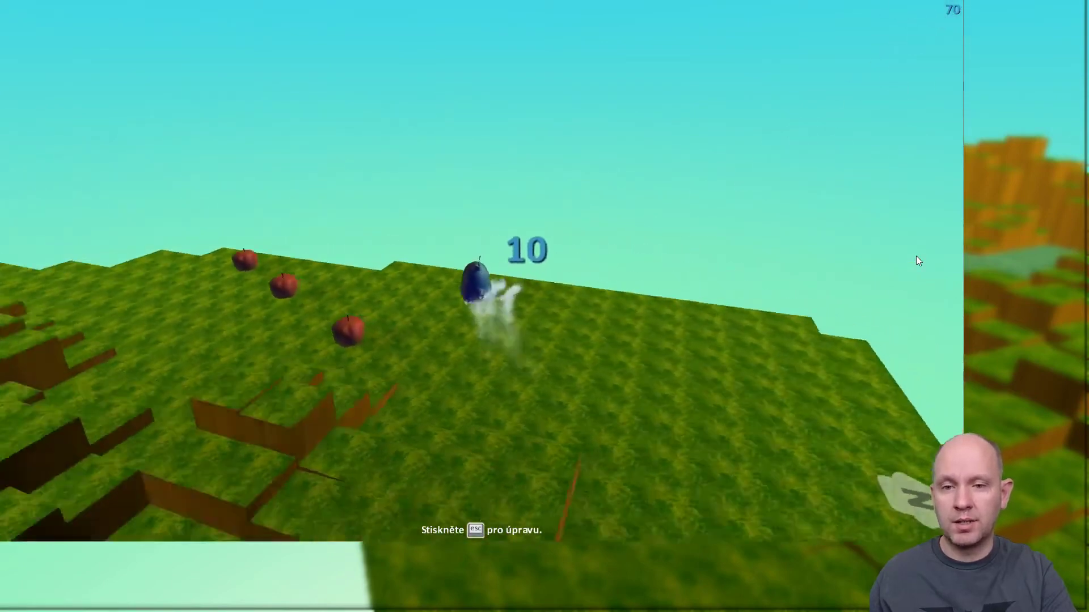
key("Left")
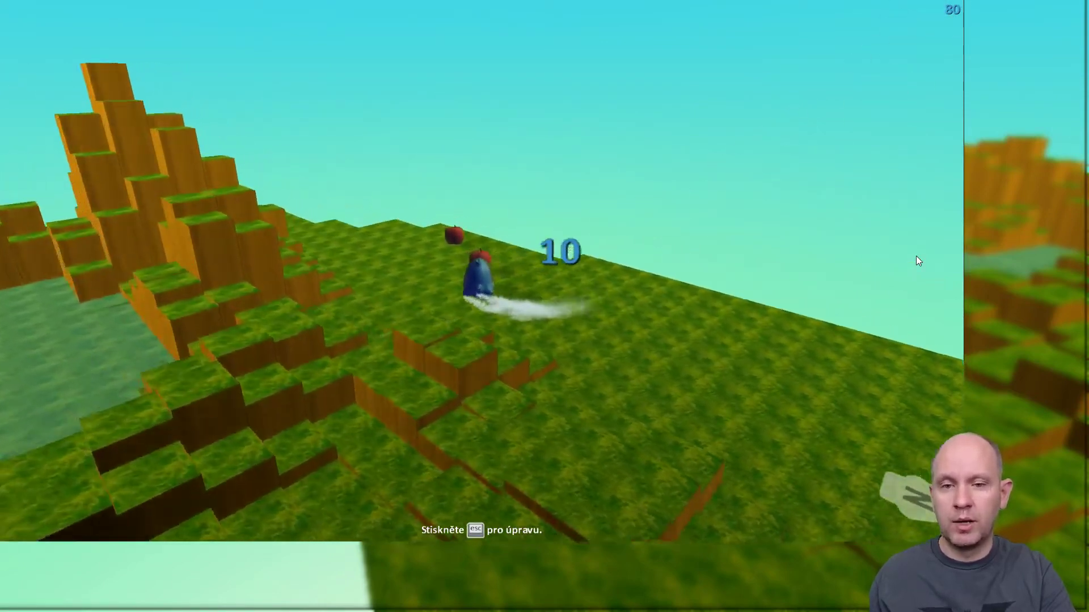
key("Left")
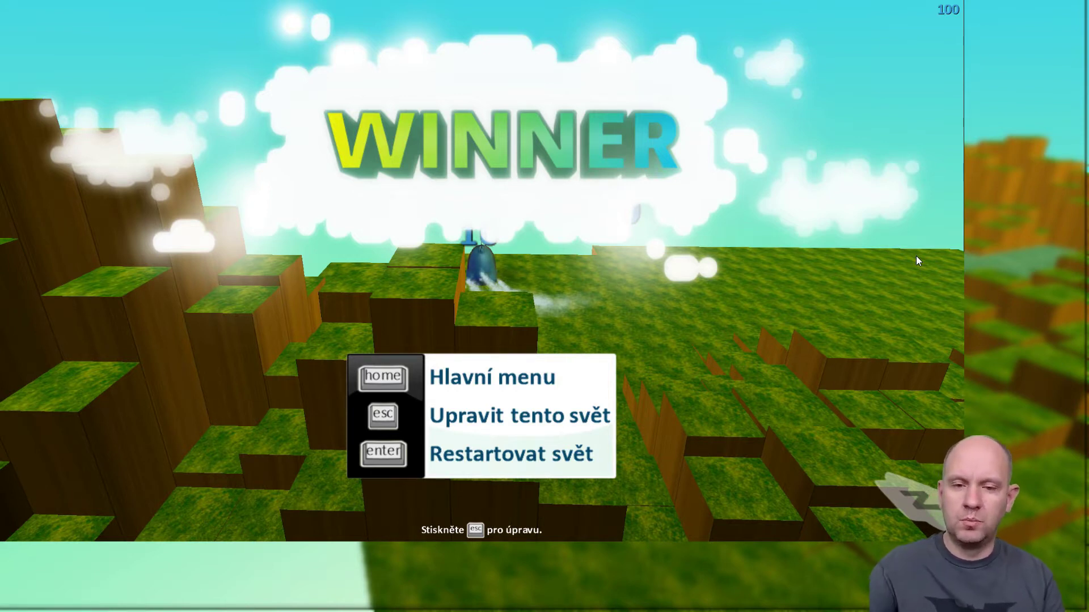
- Return to editing and place a ponorka submarine in the pond
key("Escape")
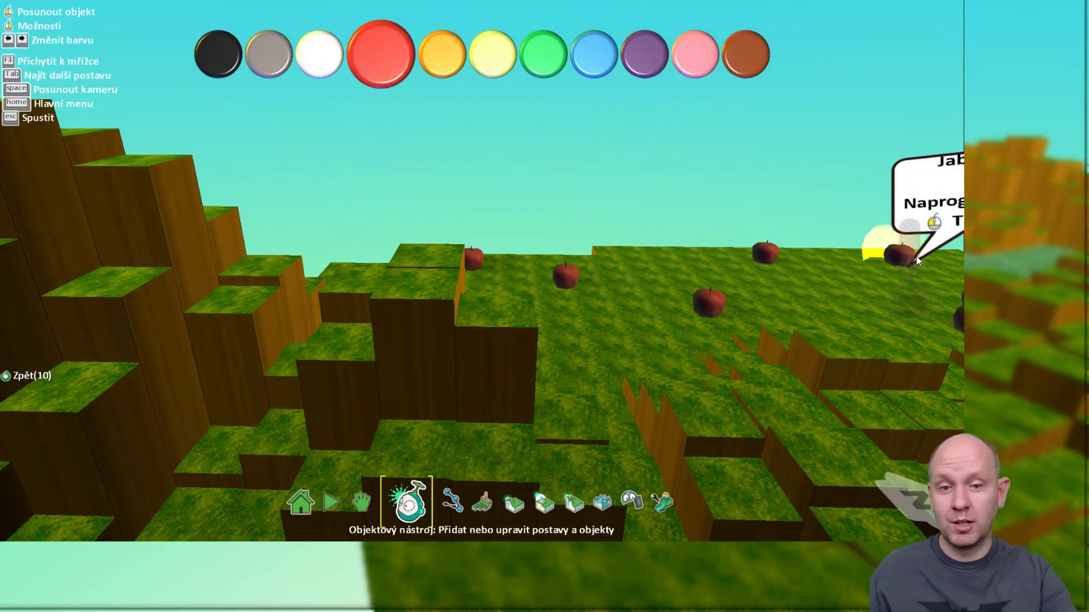
scroll(685, 297, "down", 3)
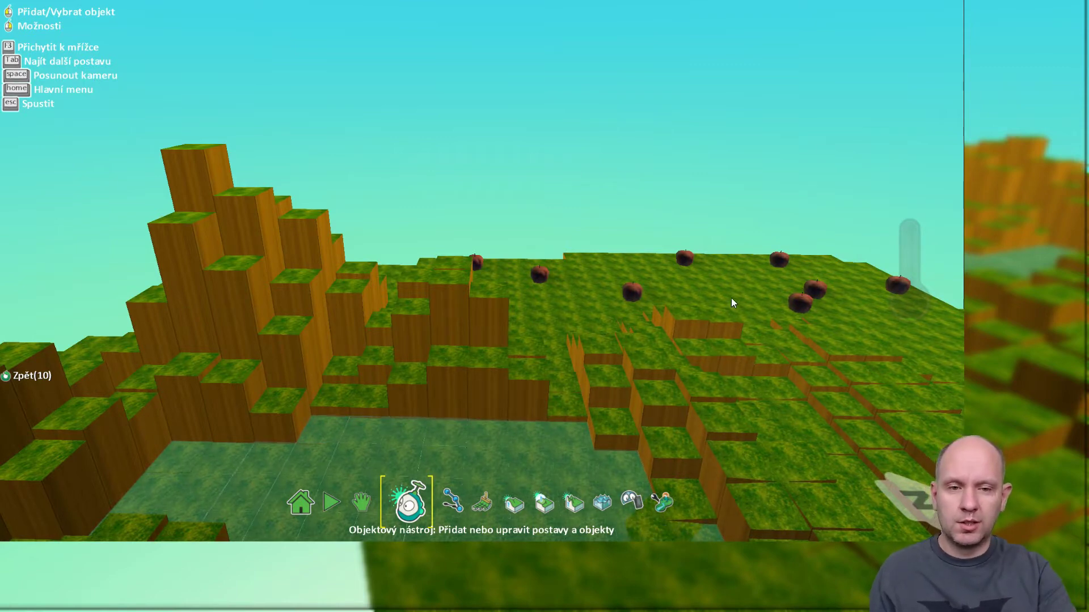
scroll(742, 302, "down", 2)
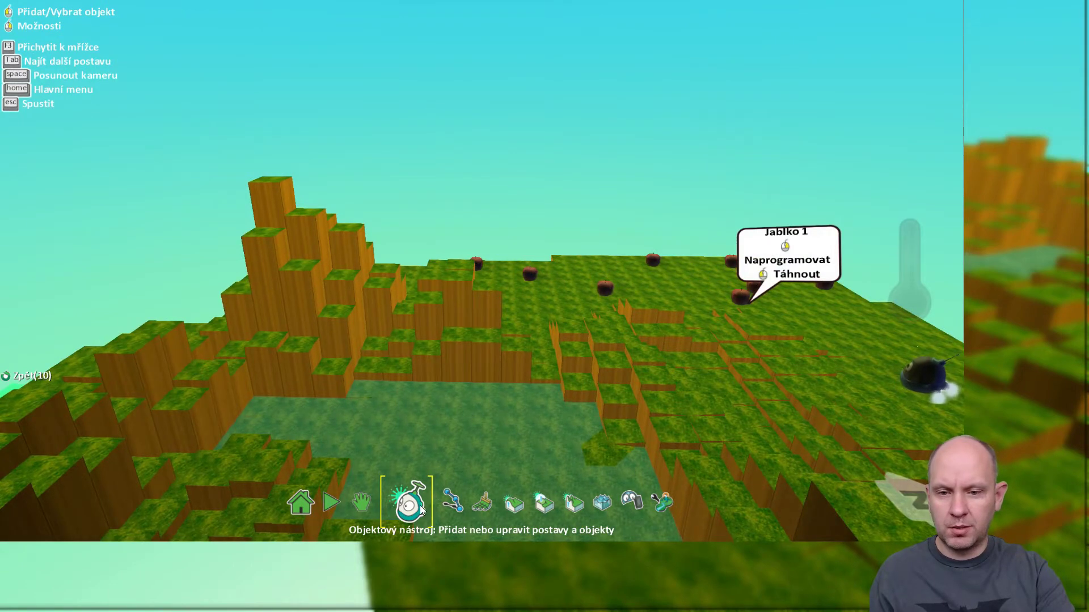
left_click(416, 438)
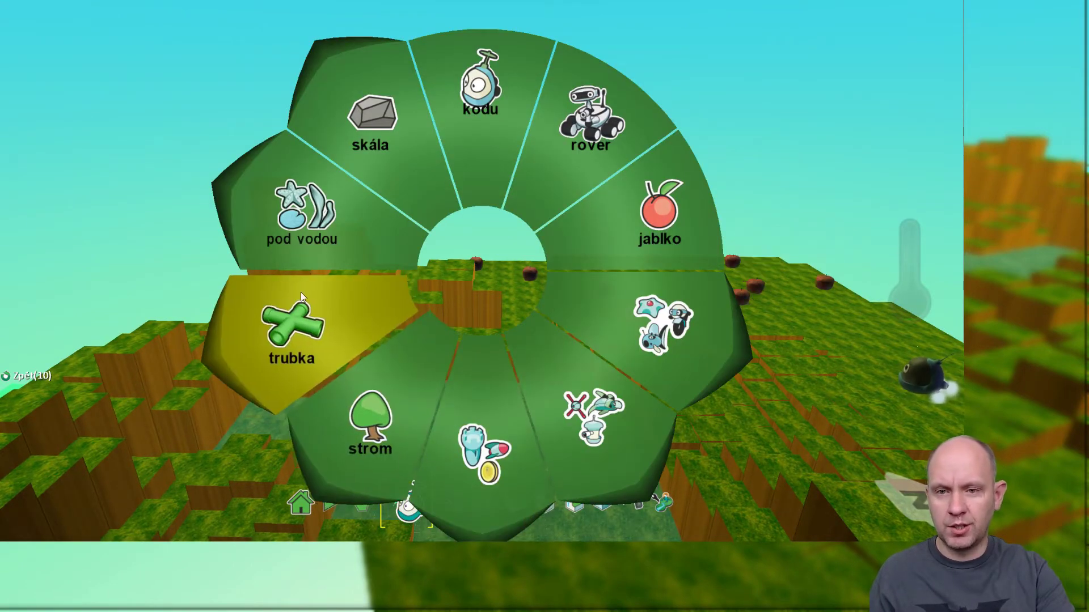
left_click(661, 351)
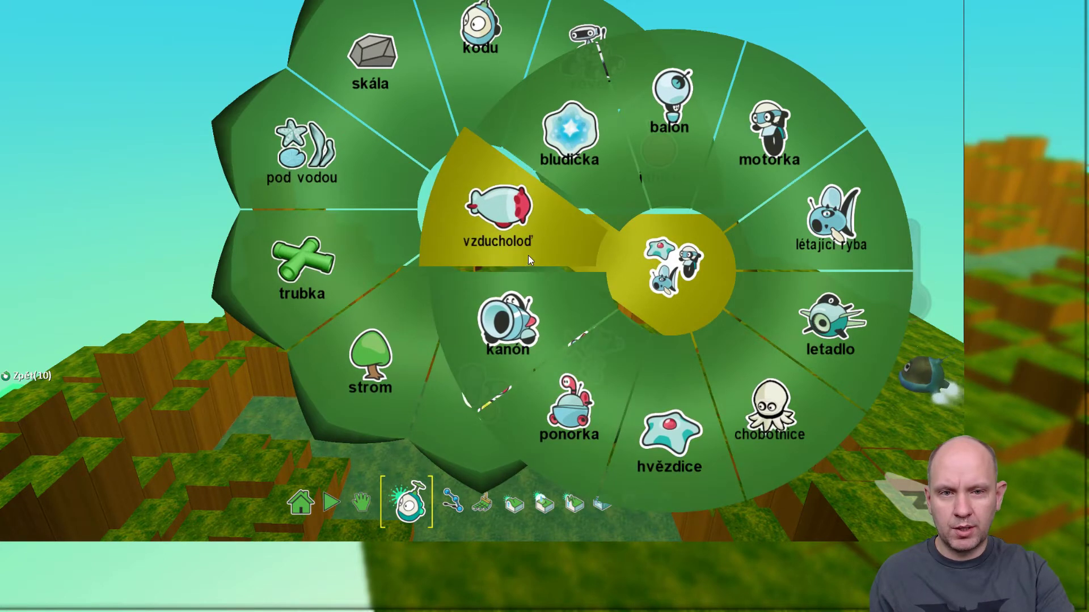
left_click(585, 399)
- Resize the submarine to 0.2 and lower its height to 0.20
right_click(440, 409)
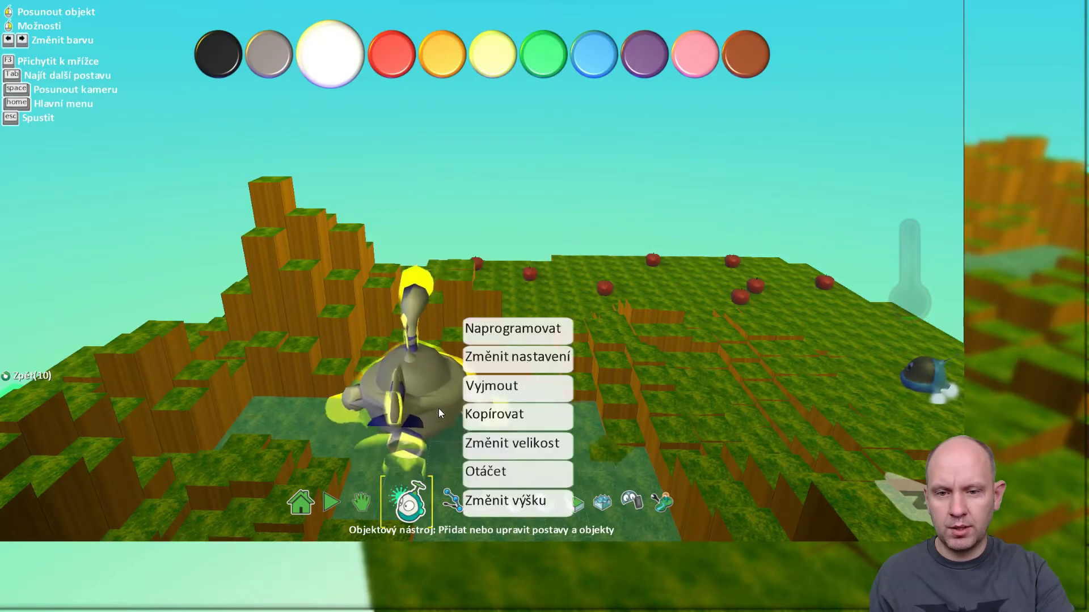
left_click(516, 453)
mouse_move(382, 483)
left_mouse_down()
mouse_move(301, 481)
mouse_move(314, 486)
left_mouse_up()
key("Left")
key("Escape")
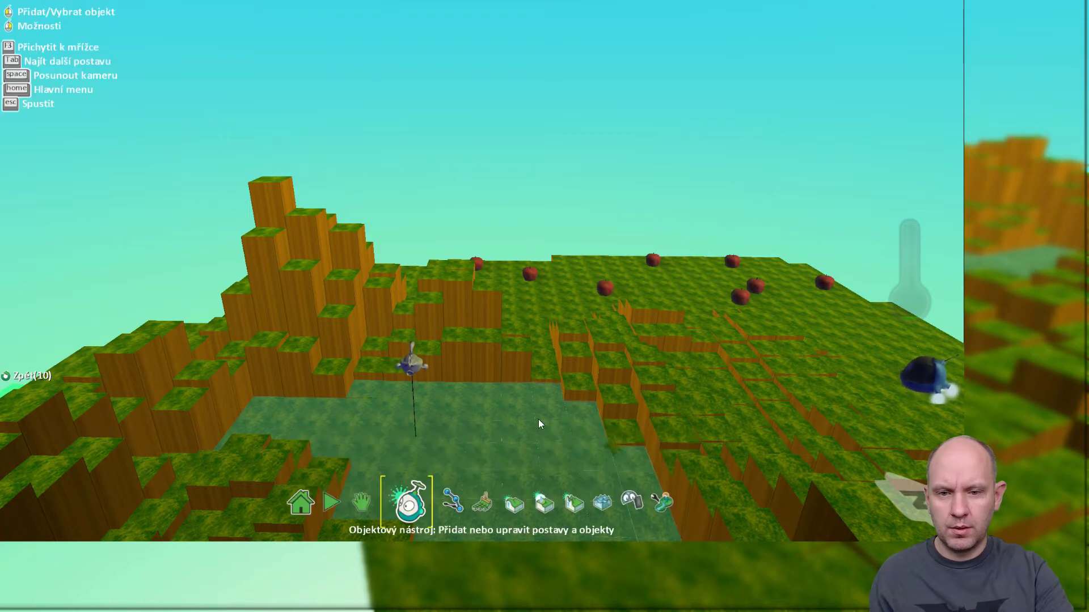
right_click(420, 366)
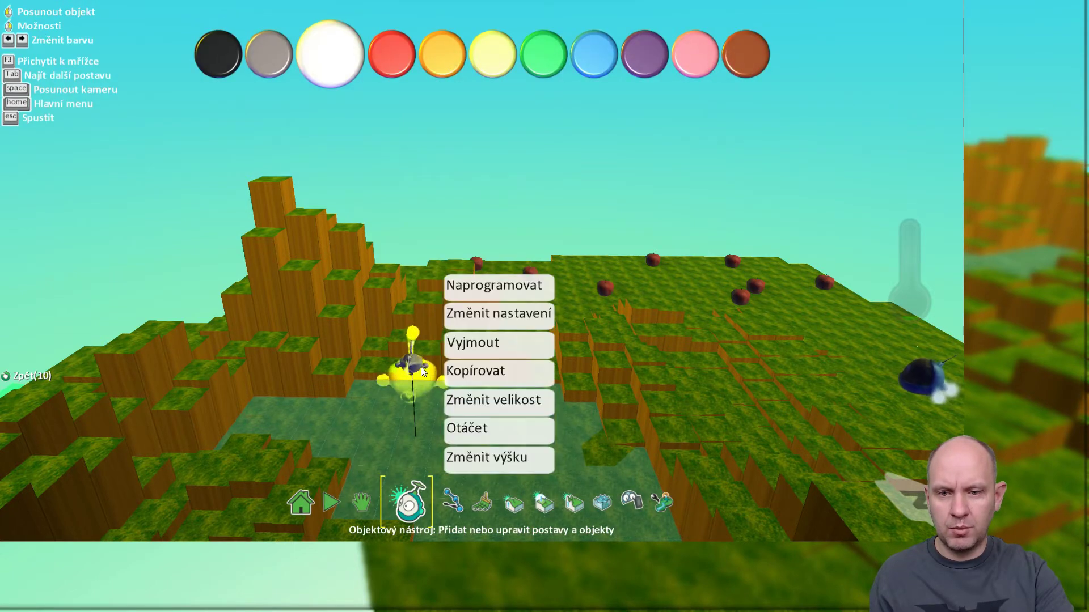
left_click(498, 455)
left_click_drag(364, 483, 263, 486)
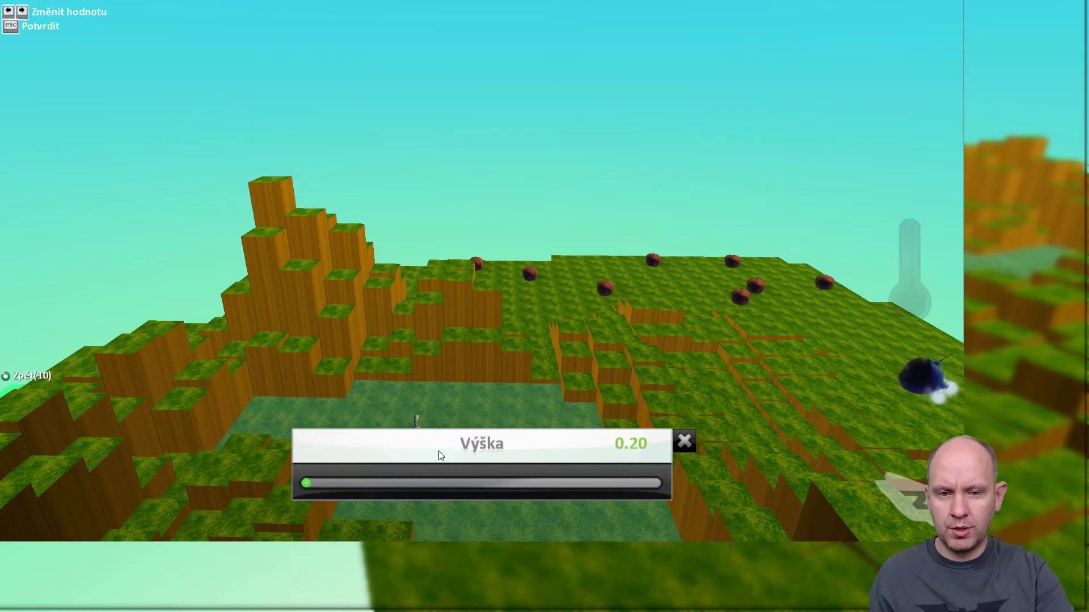
left_click(683, 445)
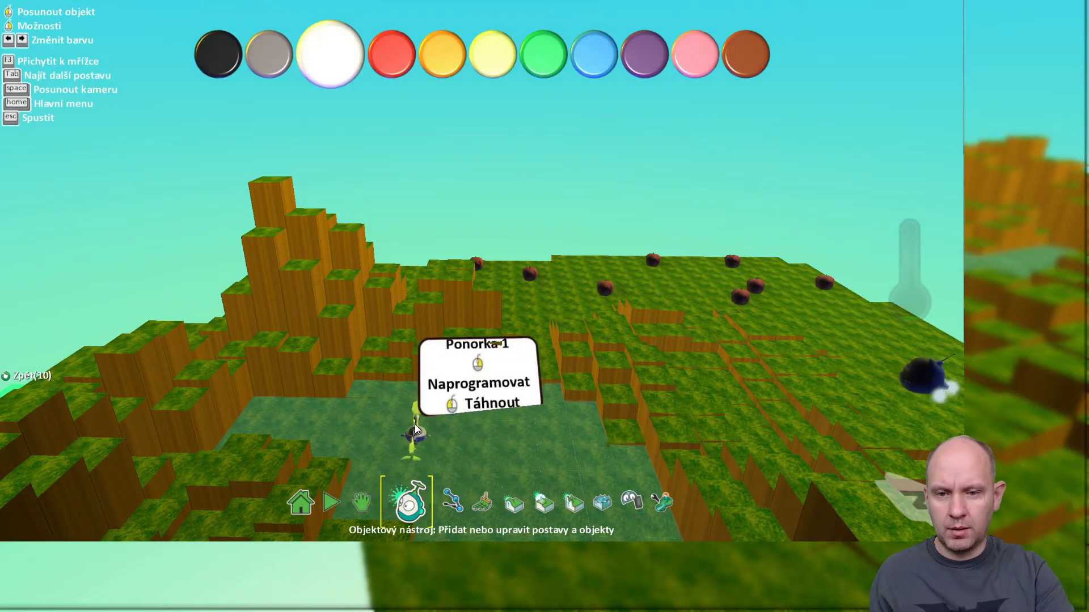
- Program the submarine's rule 1 as DO jdi bloumej and run the world
right_click(415, 429)
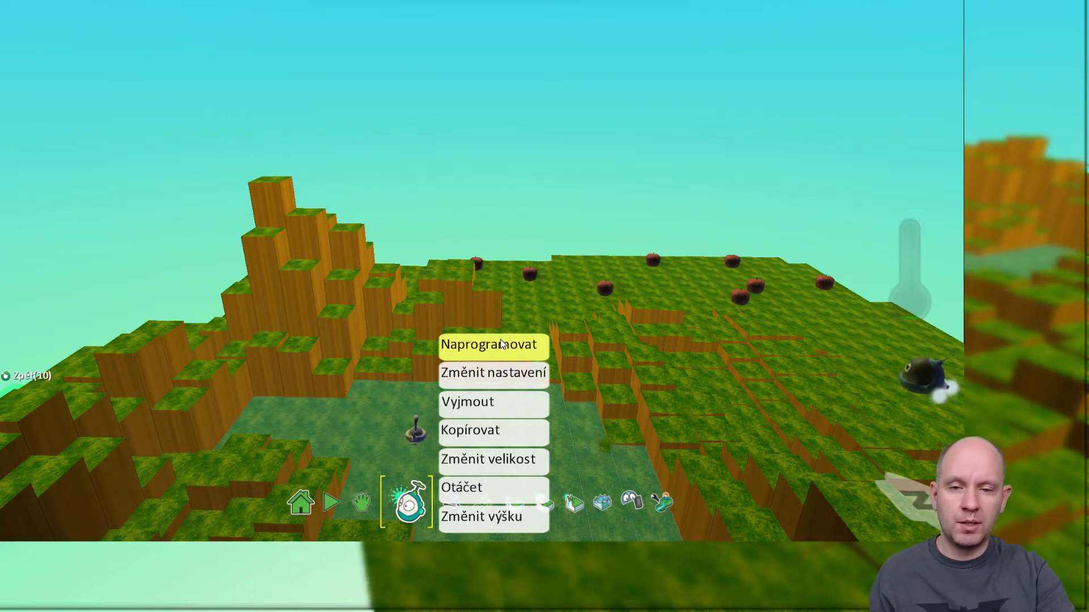
left_click(500, 344)
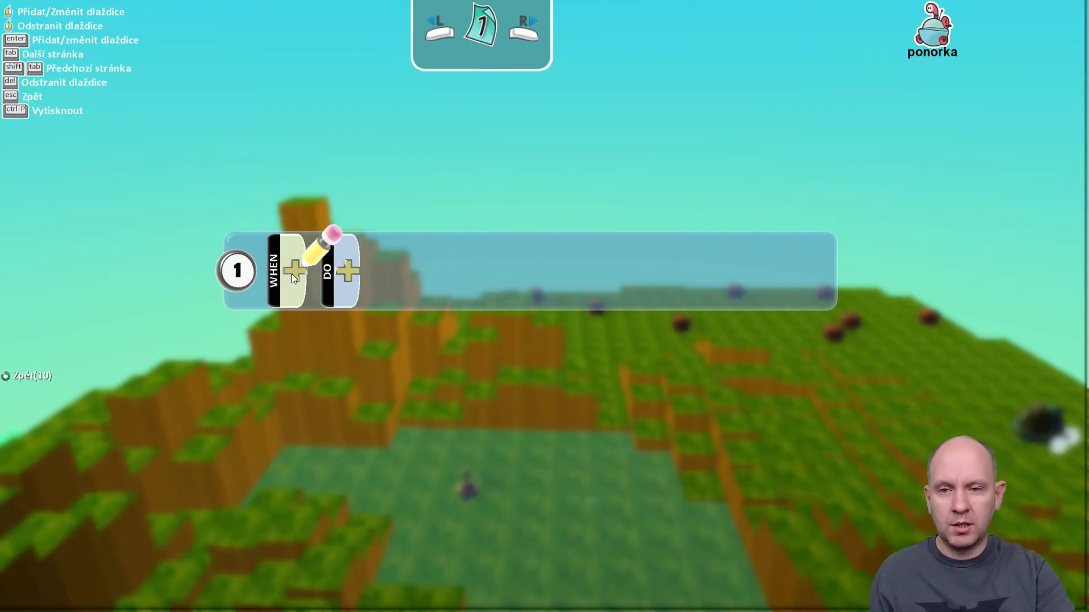
left_click(345, 277)
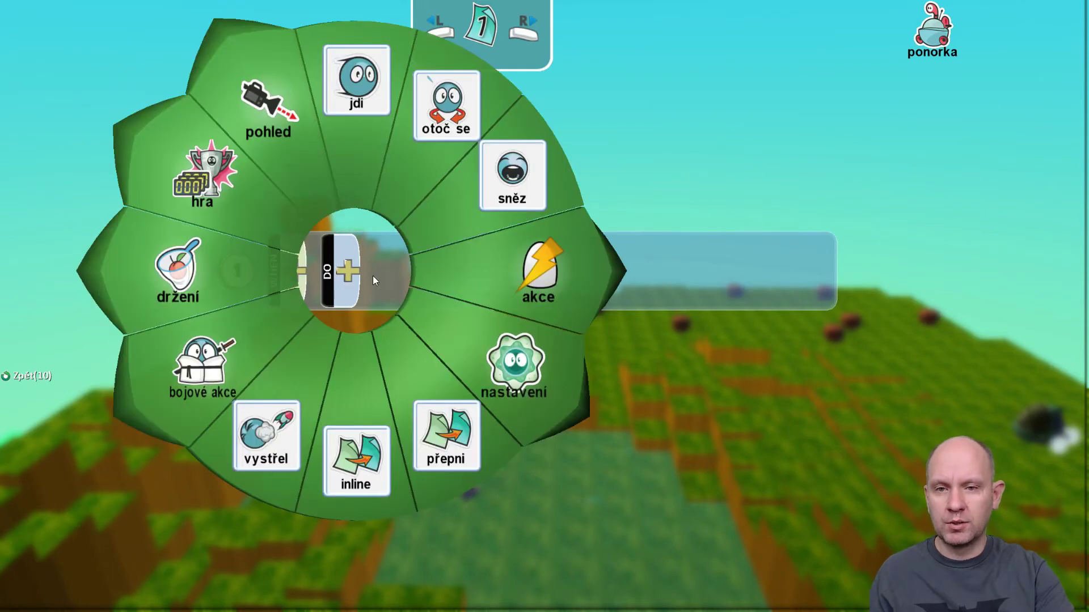
left_click(354, 97)
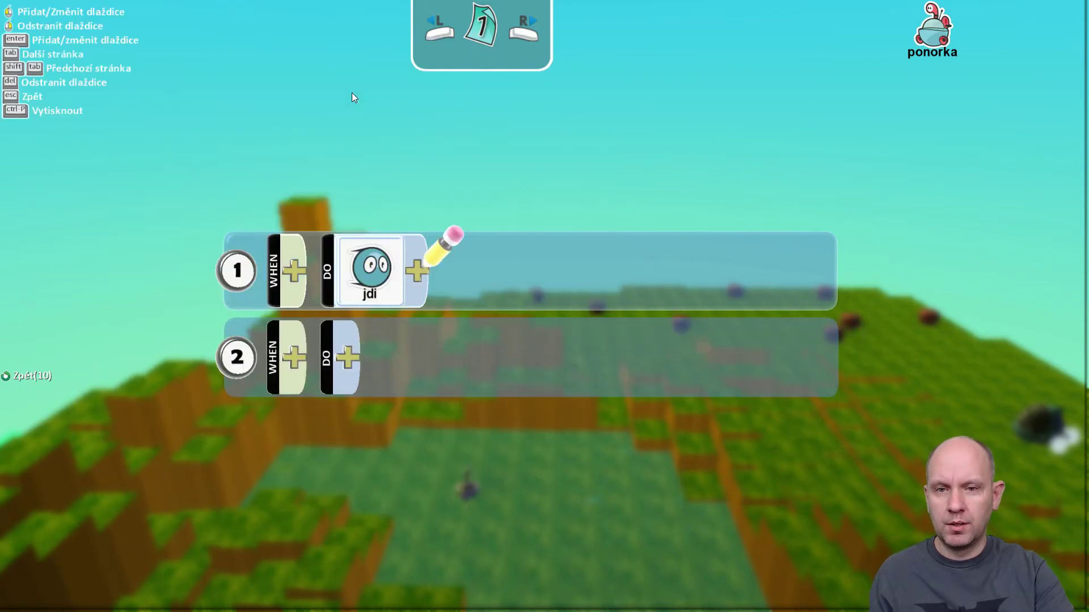
left_click(421, 276)
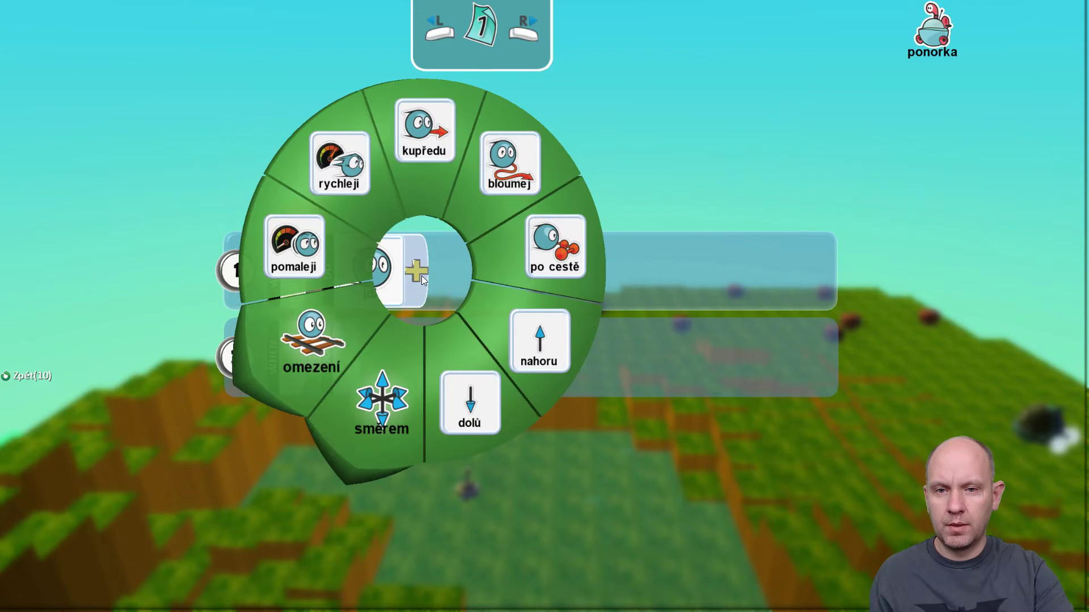
left_click(524, 170)
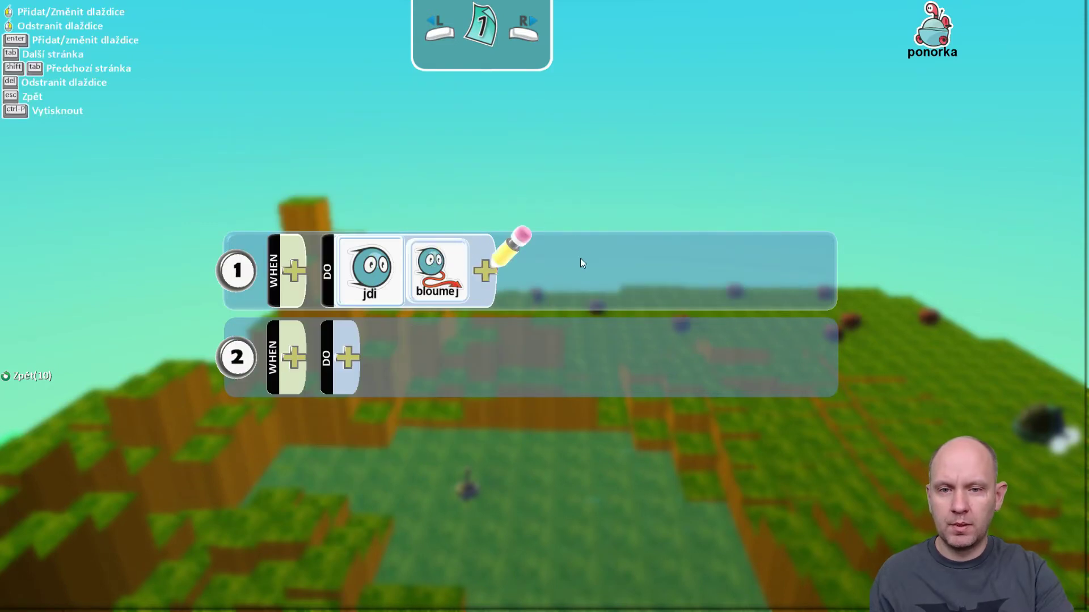
key("Escape")
key("Escape")
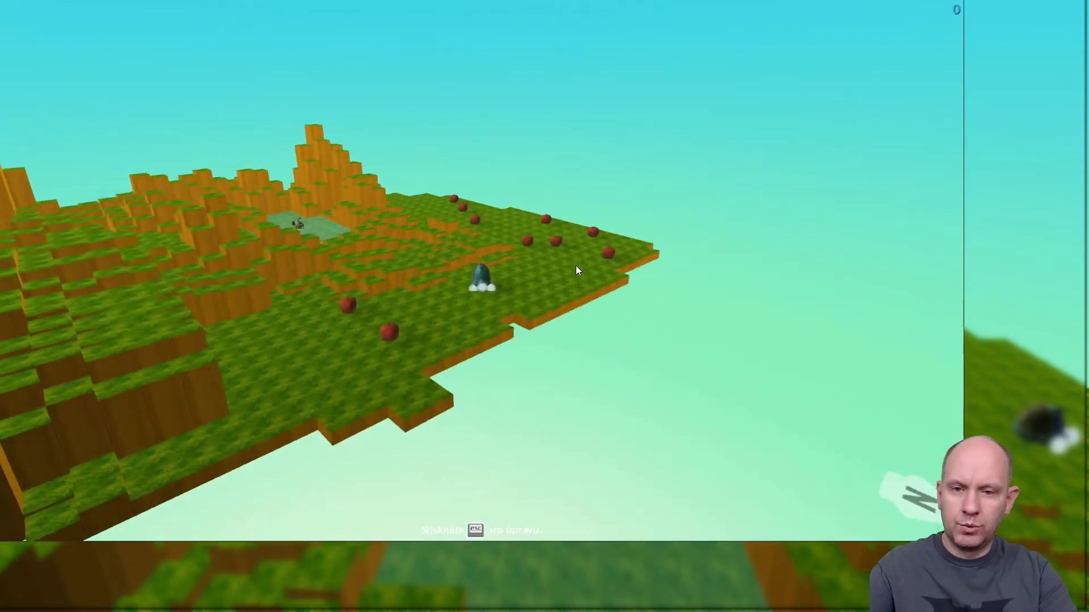
scroll(130, 202, "up", 3)
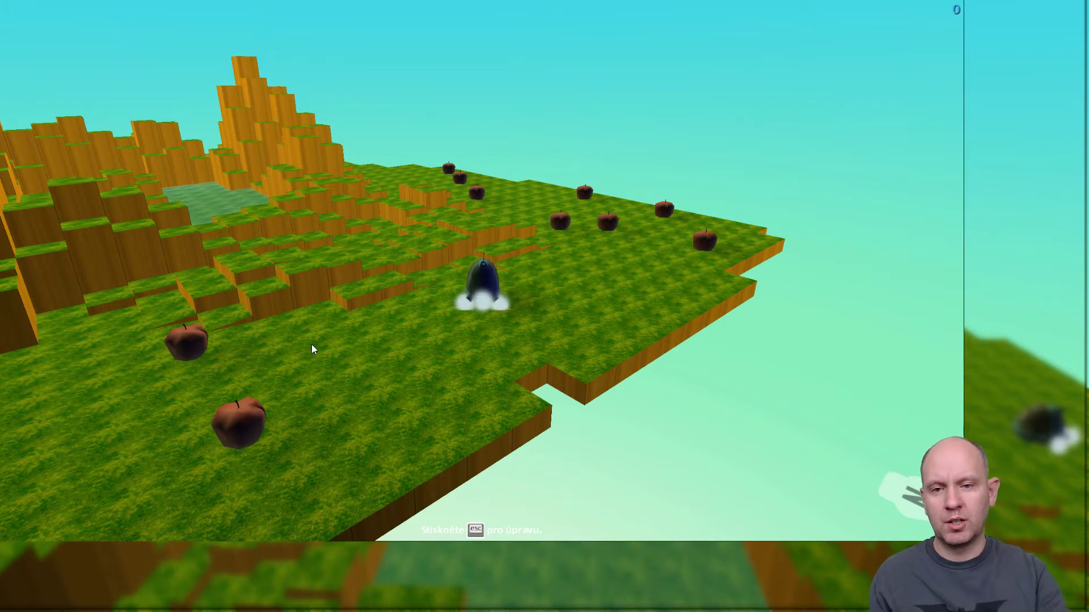
key("Left")
mouse_move(345, 283)
right_mouse_down()
mouse_move(137, 313)
mouse_move(354, 317)
mouse_move(185, 273)
mouse_move(209, 203)
right_mouse_up()
scroll(355, 280, "down", 2)
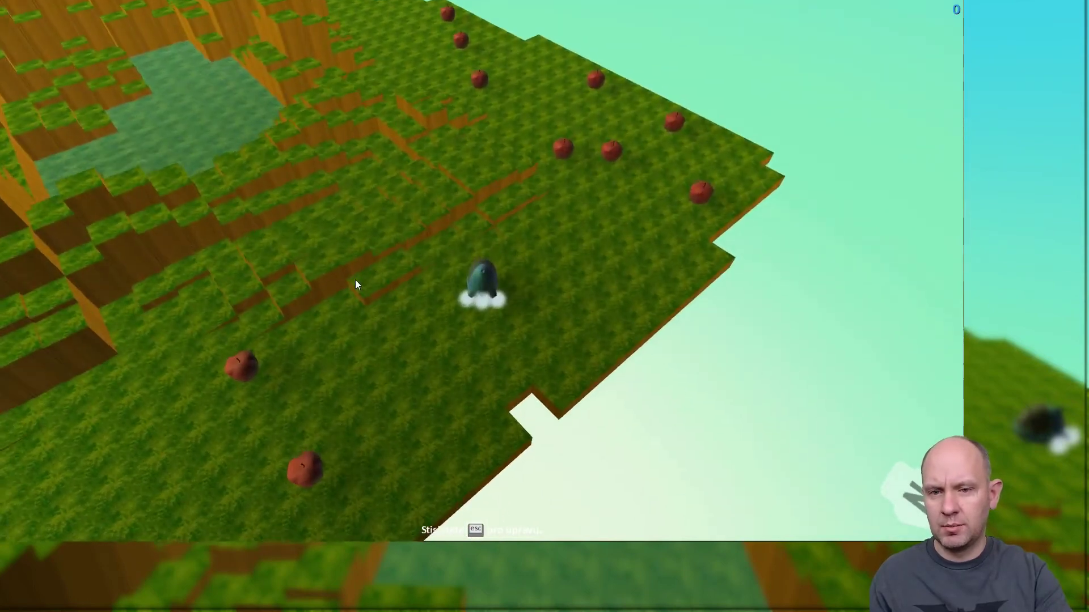
scroll(355, 281, "down", 2)
scroll(355, 280, "down", 2)
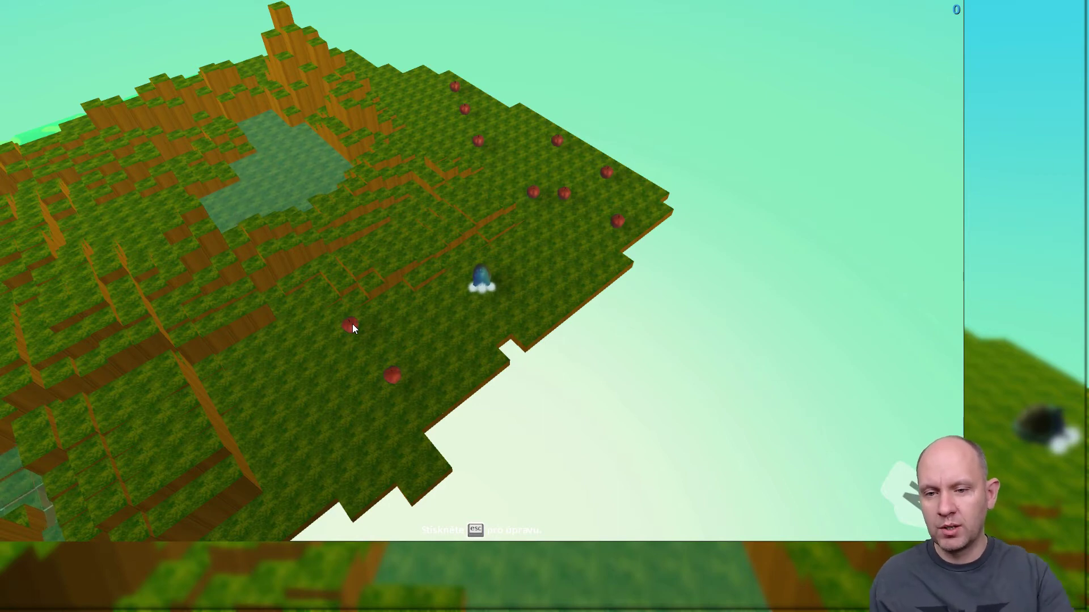
- Stop the game and give an apple's rule 1 the condition WHEN narazíš do cokoliv
key("Escape")
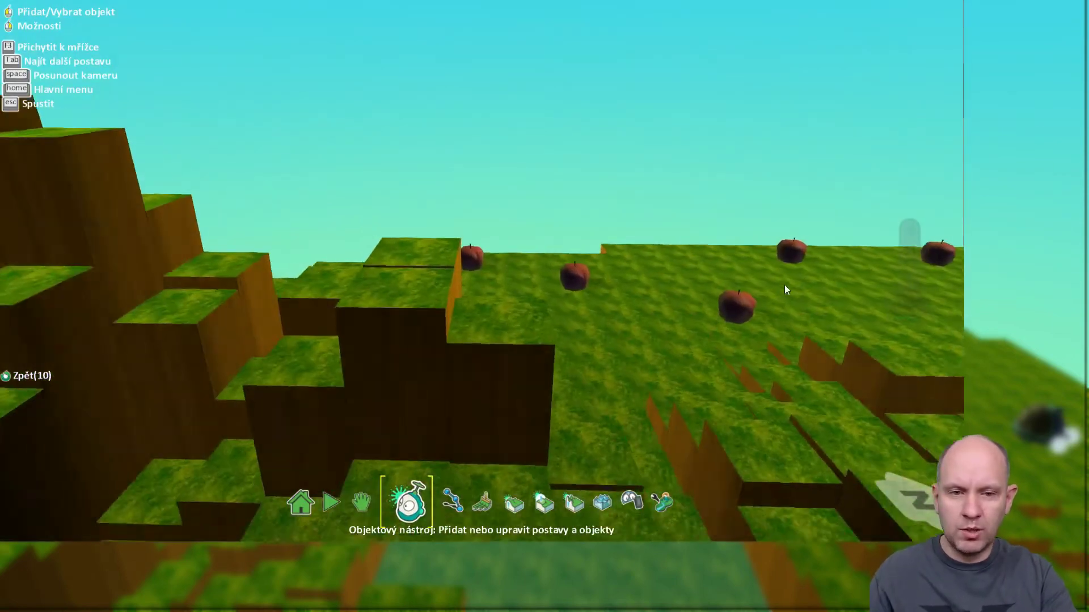
right_click(750, 305)
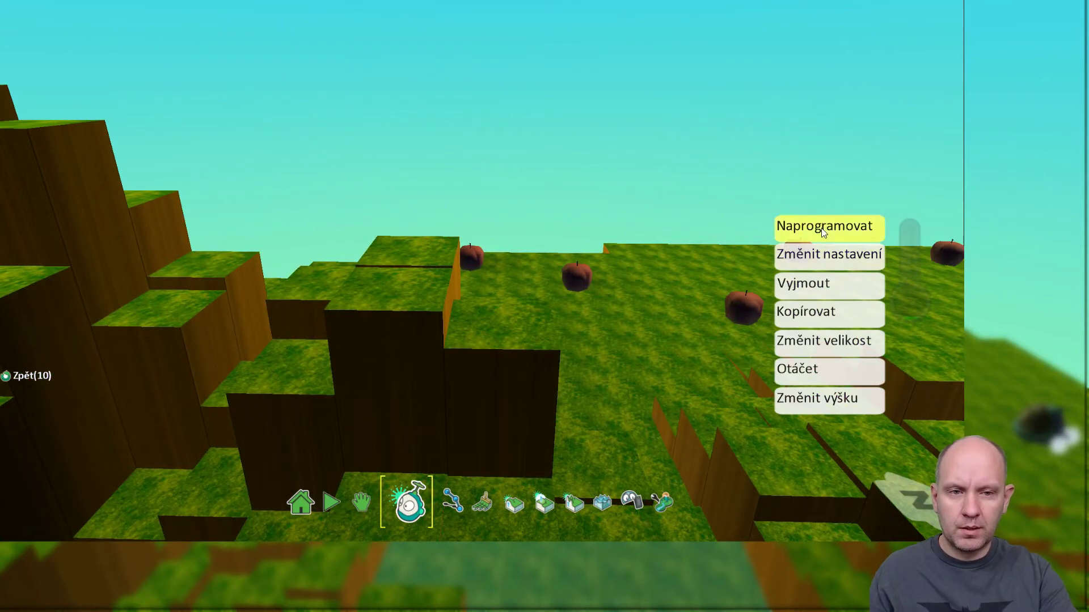
left_click(823, 227)
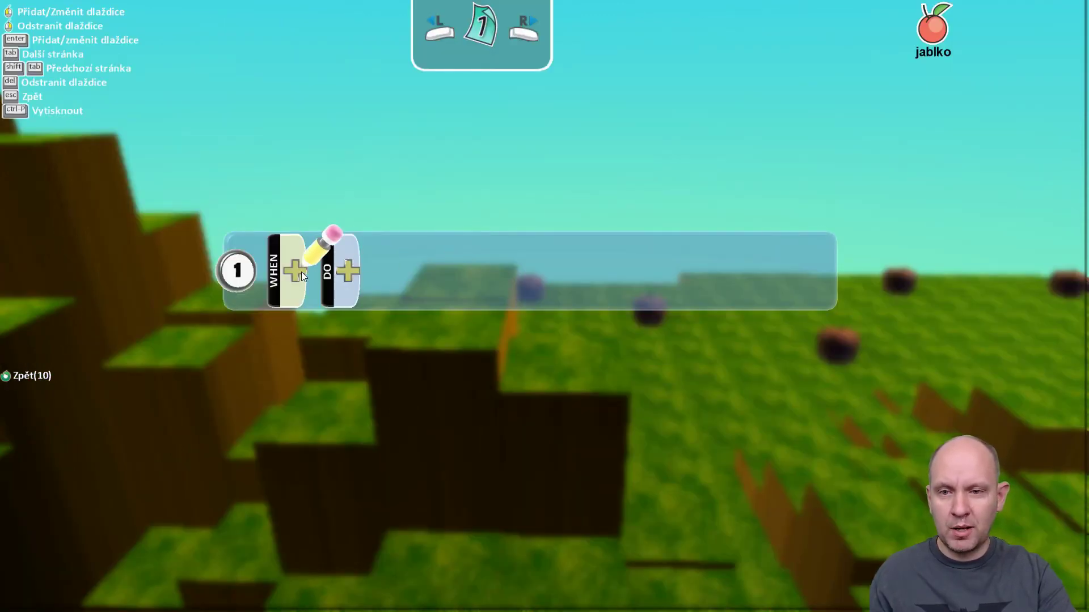
left_click(301, 271)
left_click(304, 463)
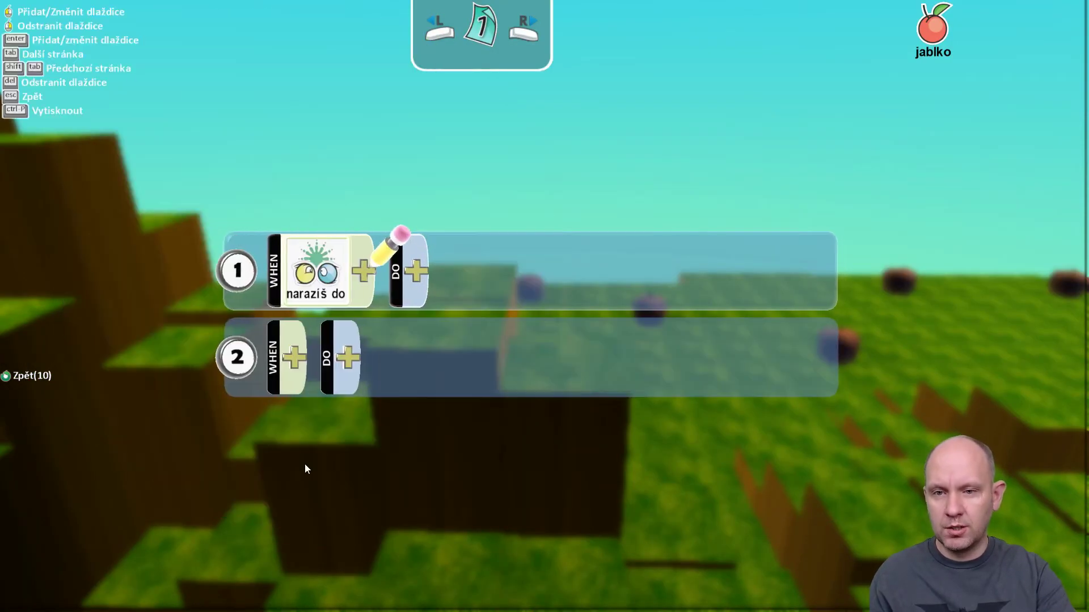
left_click(363, 278)
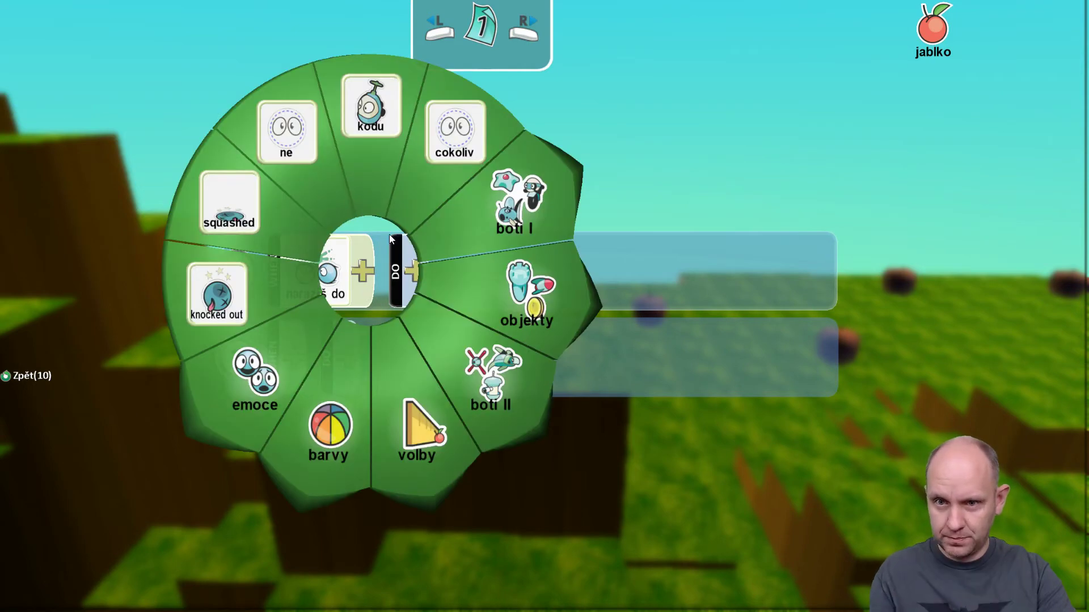
left_click(454, 154)
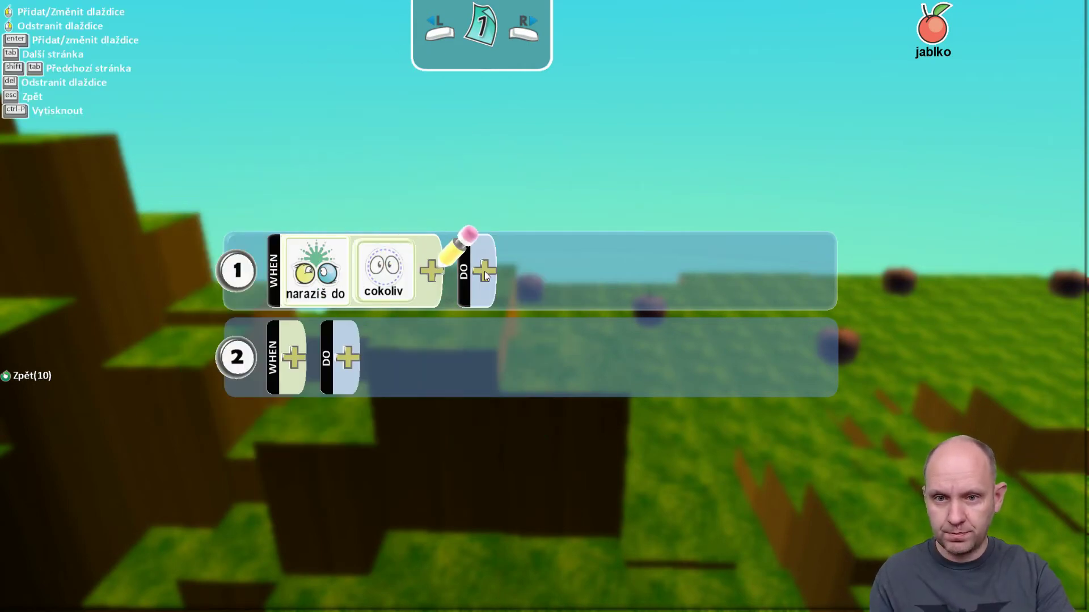
- Set the apple's action to bojové akce > výbuchen, replacing a mistaken launch tile, and run the world
left_click(485, 271)
left_click(584, 181)
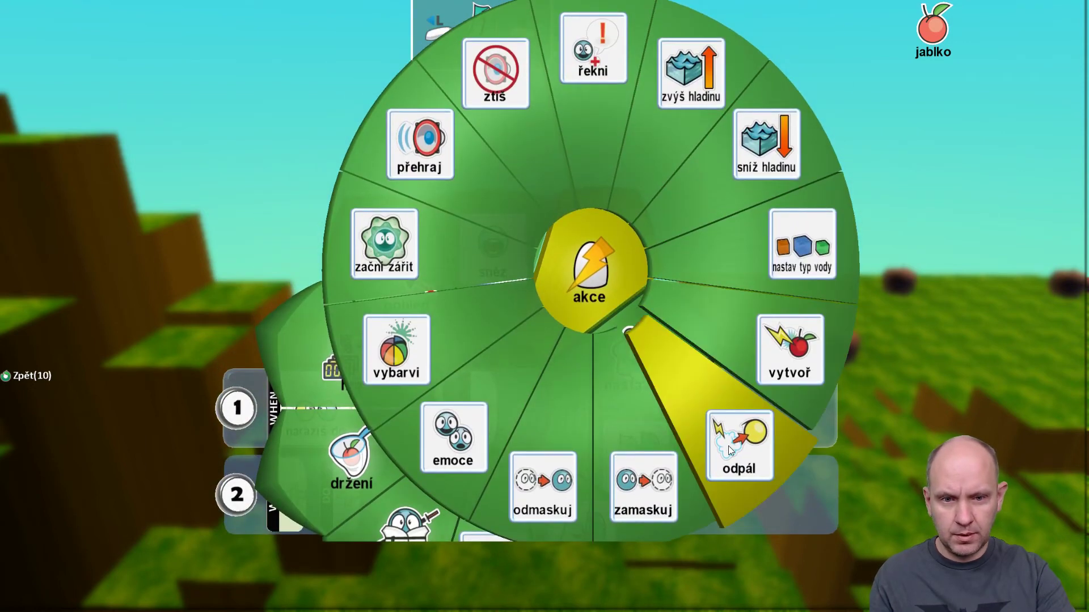
left_click(672, 387)
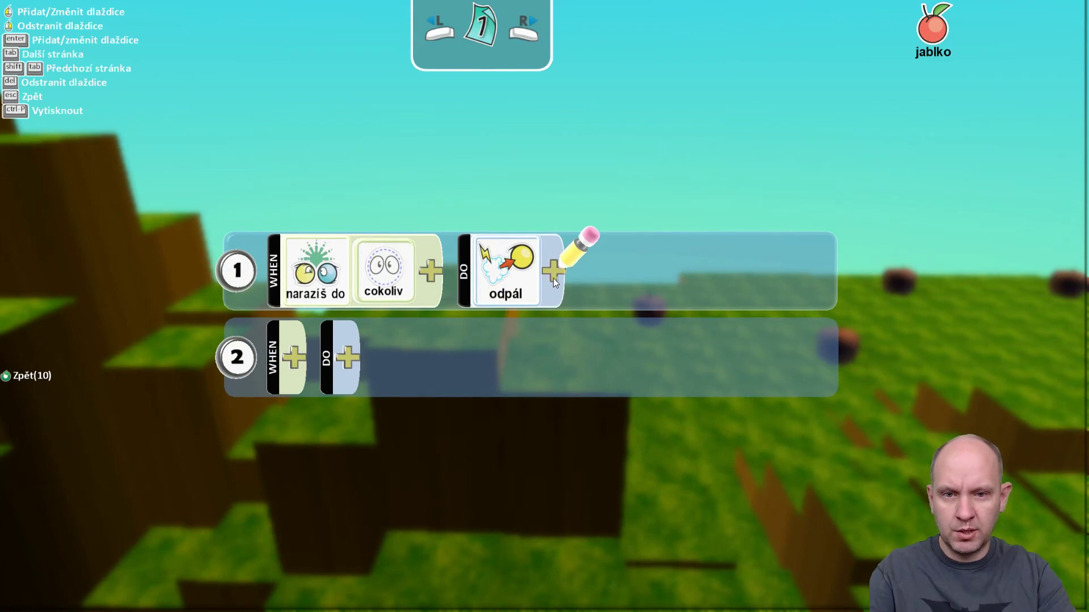
left_click(553, 278)
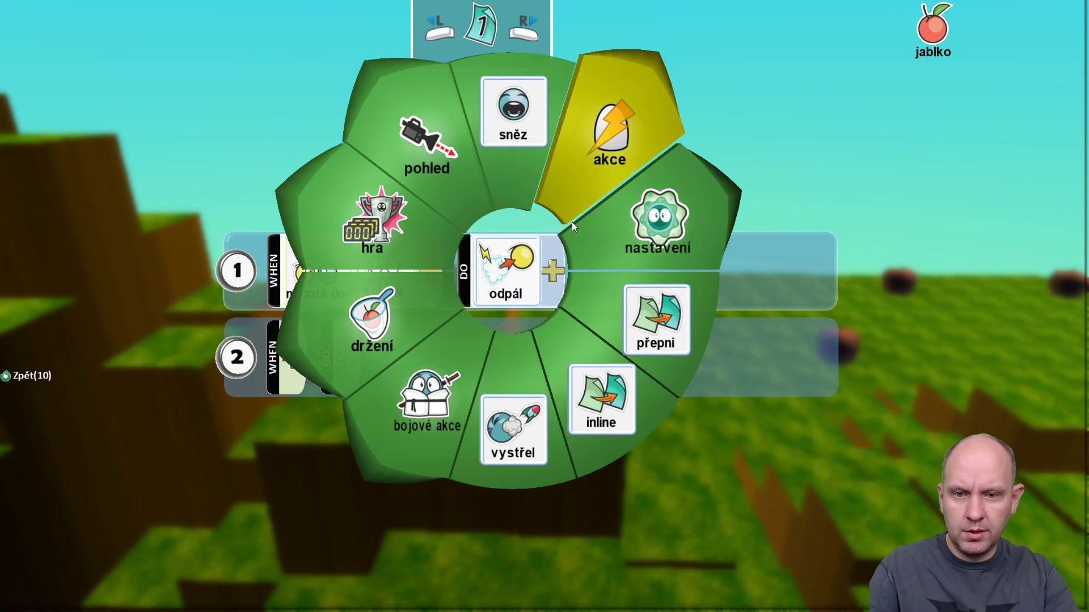
key("Escape")
right_click(543, 274)
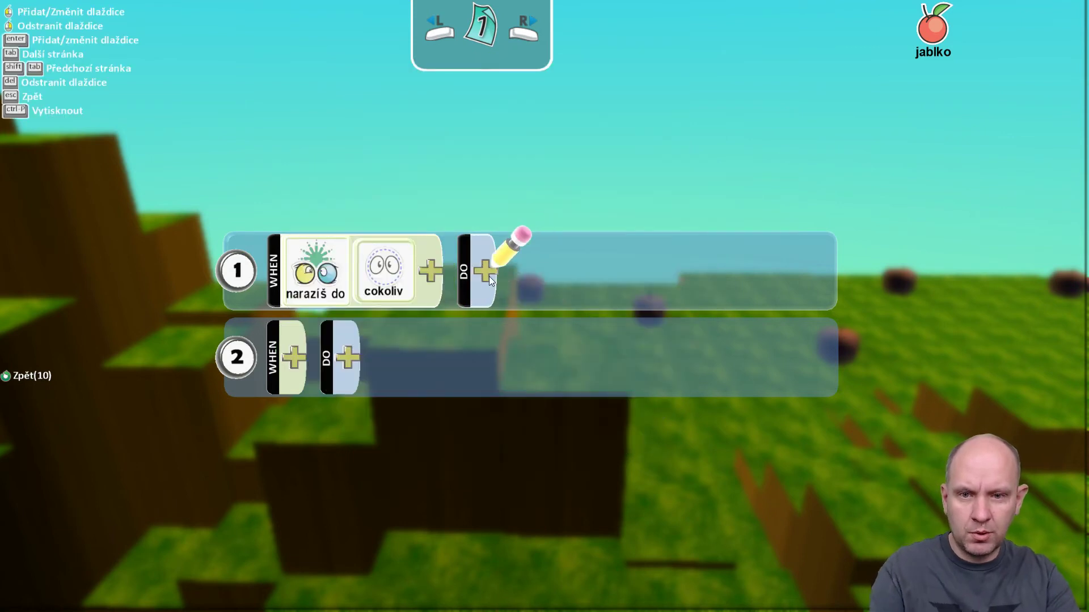
left_click(489, 277)
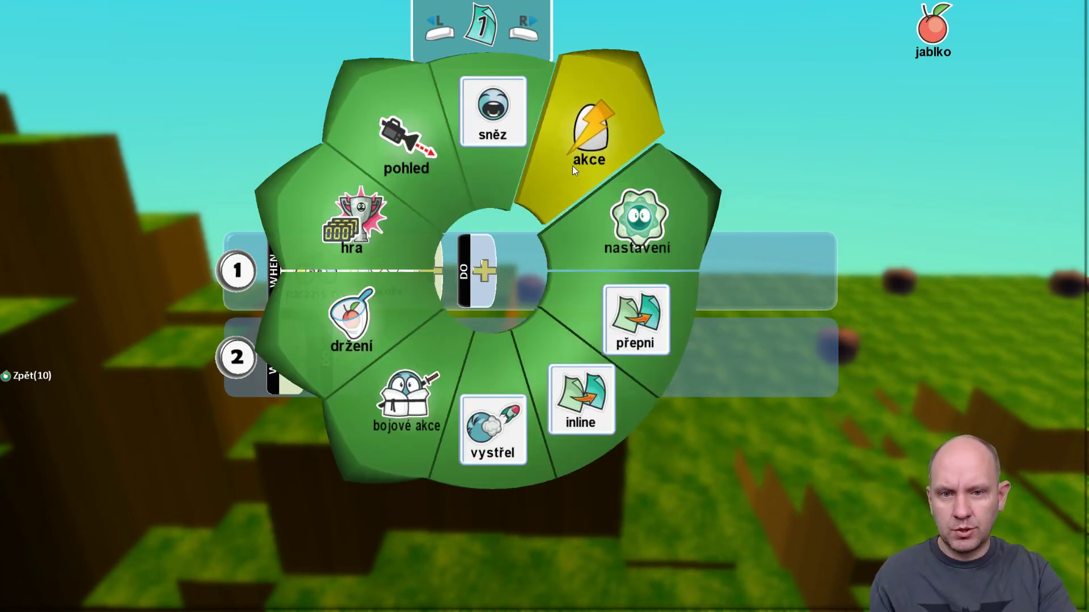
left_click(408, 403)
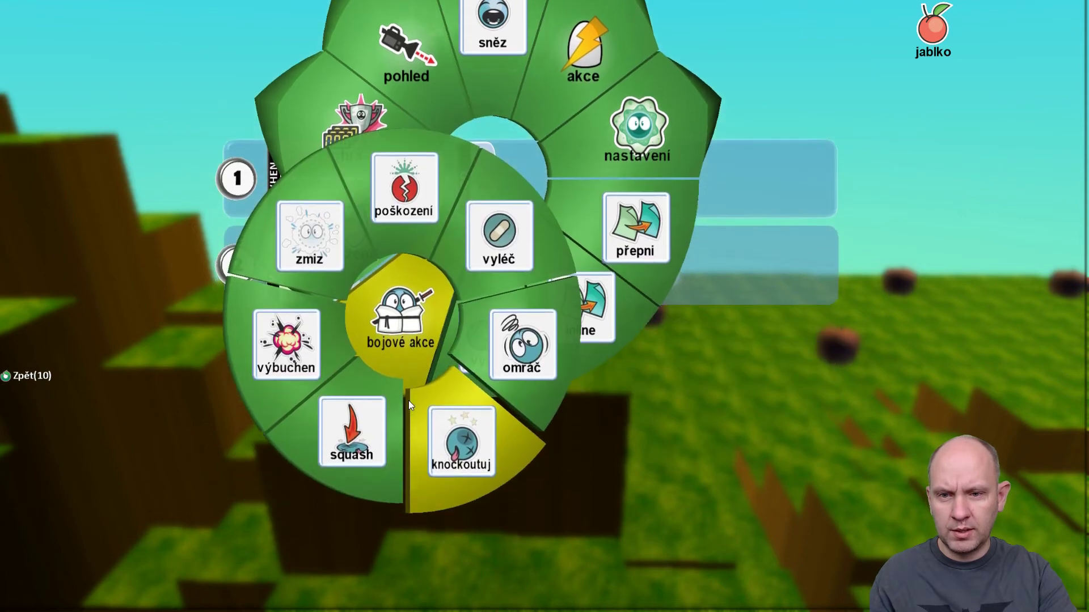
left_click(290, 350)
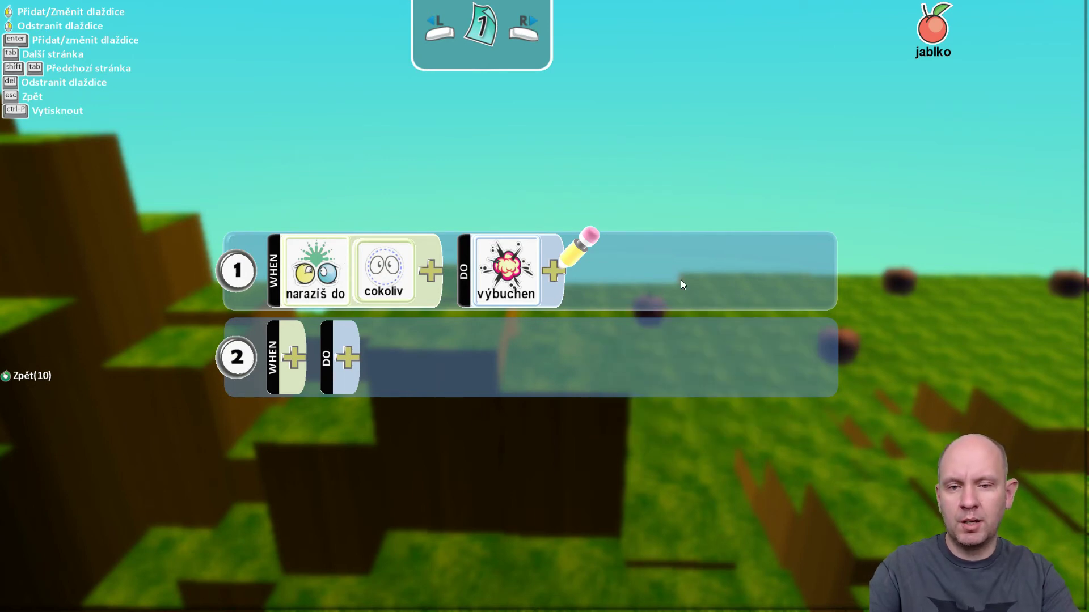
key("Escape")
key("Escape")
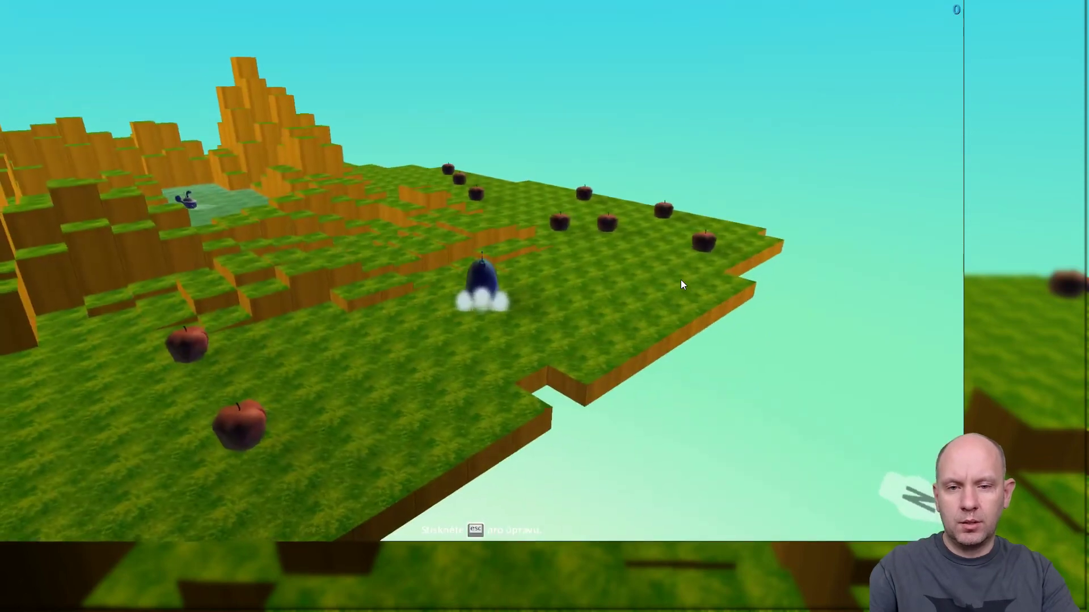